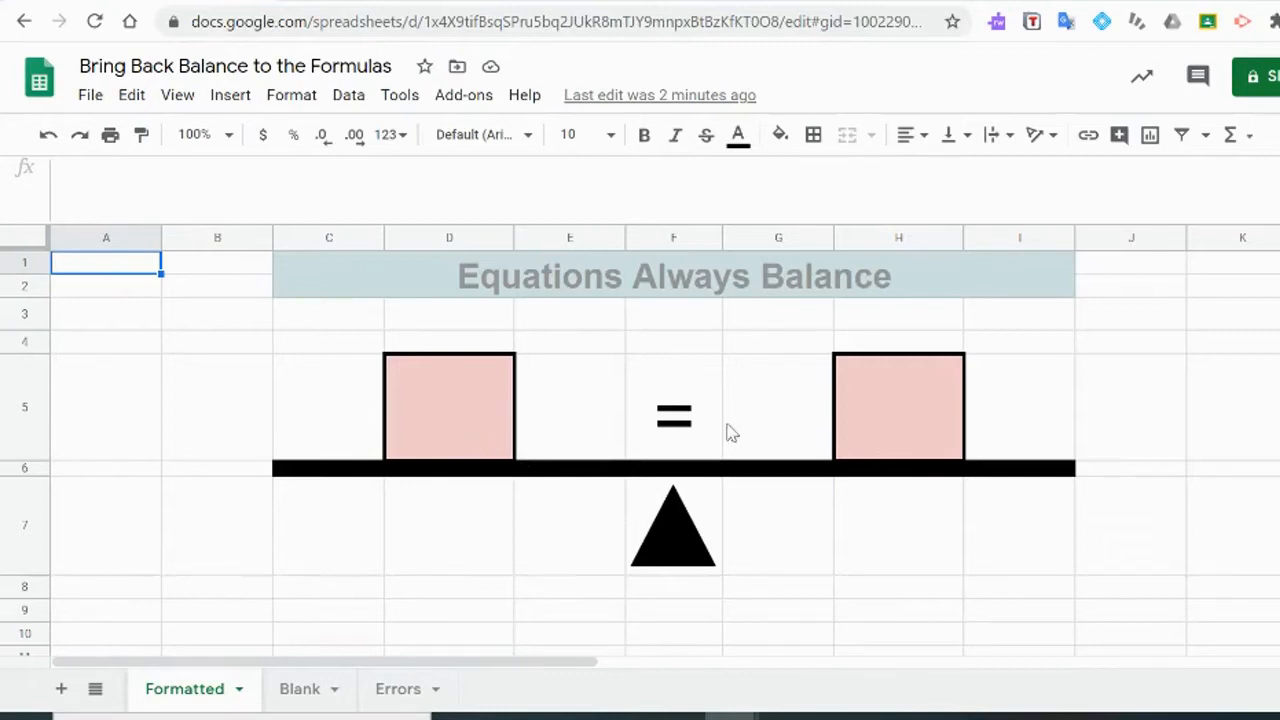
Enter 3 in the pink box at cell D5
click(677, 414)
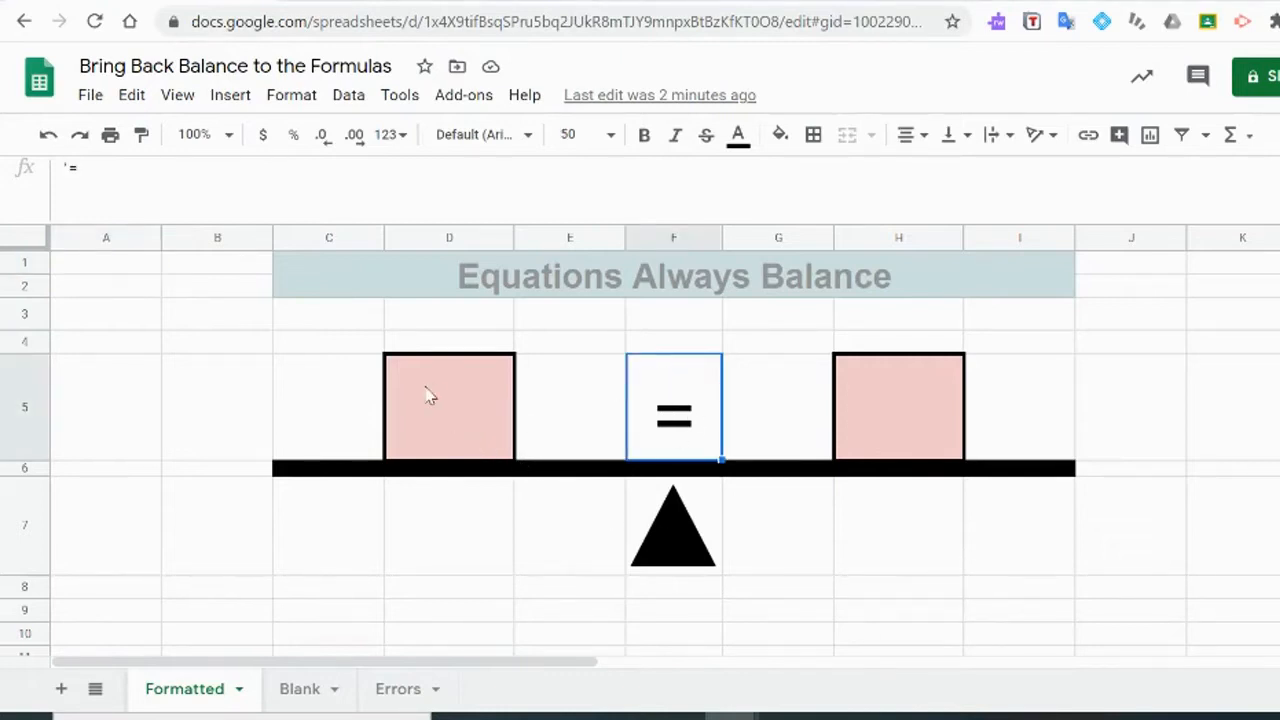
click(453, 424)
text(3)
key(Tab)
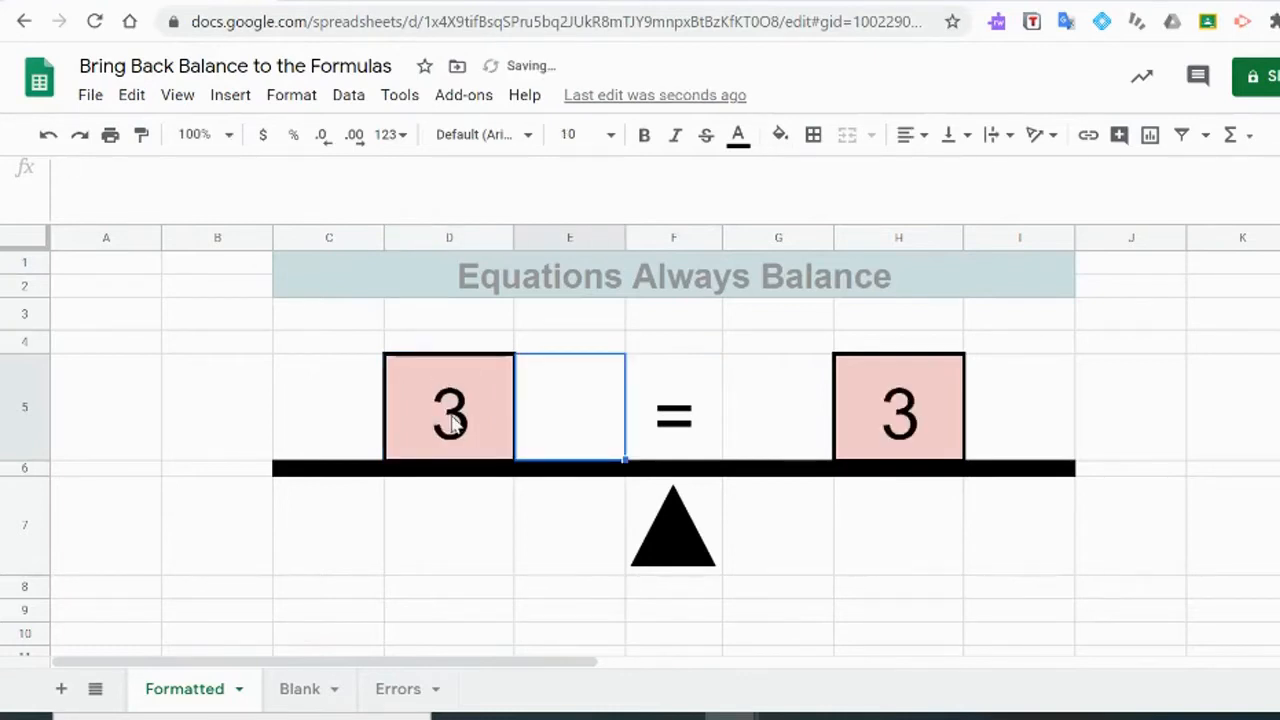
Set the value in cell D5 to 78
click(453, 424)
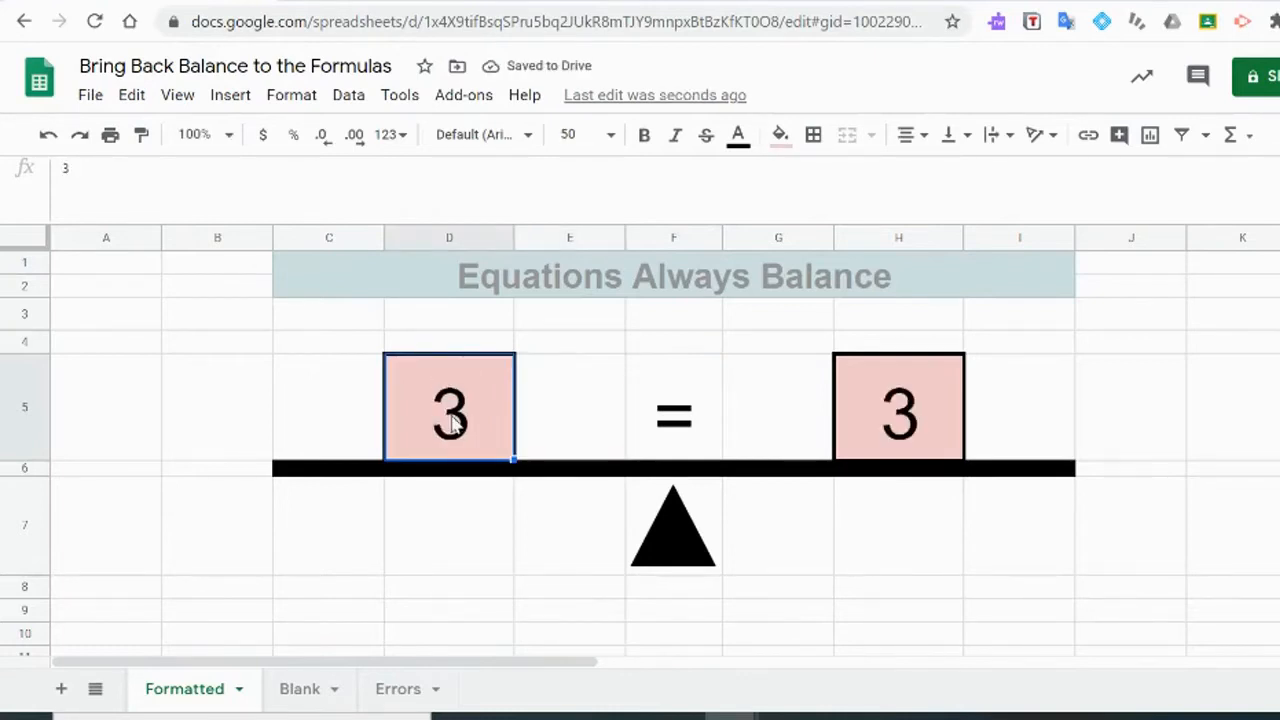
text(78)
key(Return)
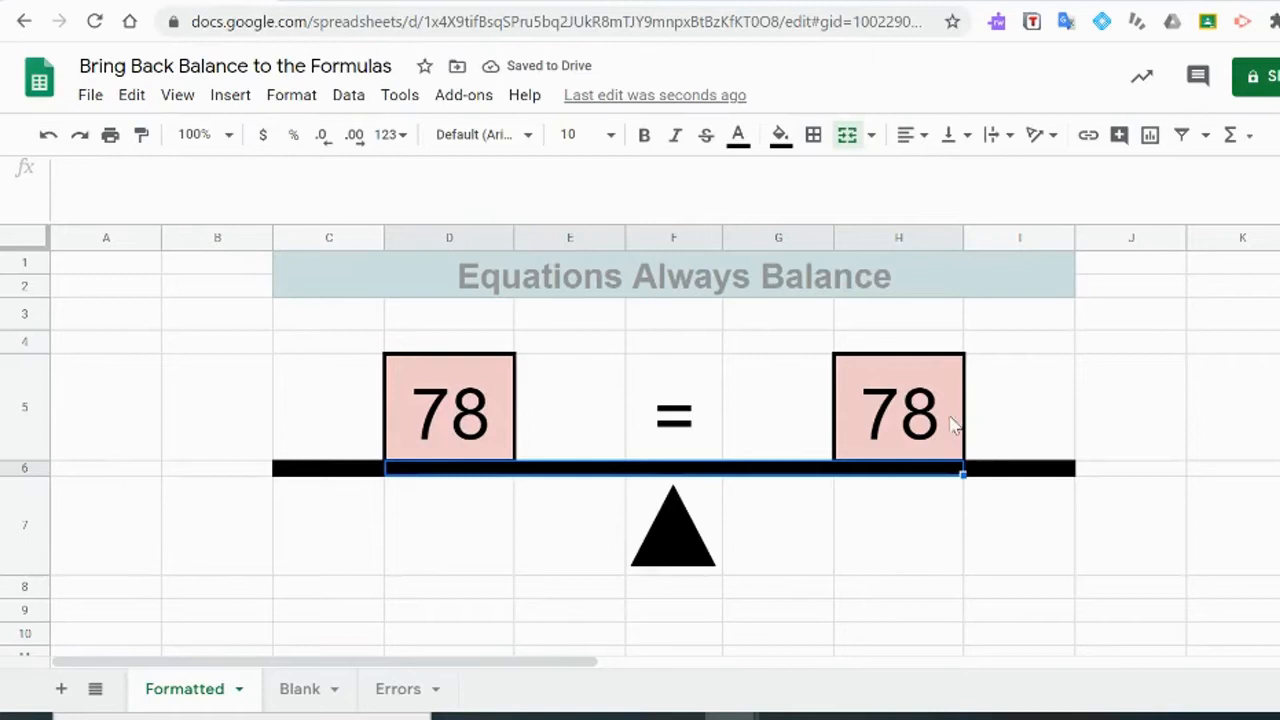
Examine the formula in cell H5 and the cell that it references
click(905, 425)
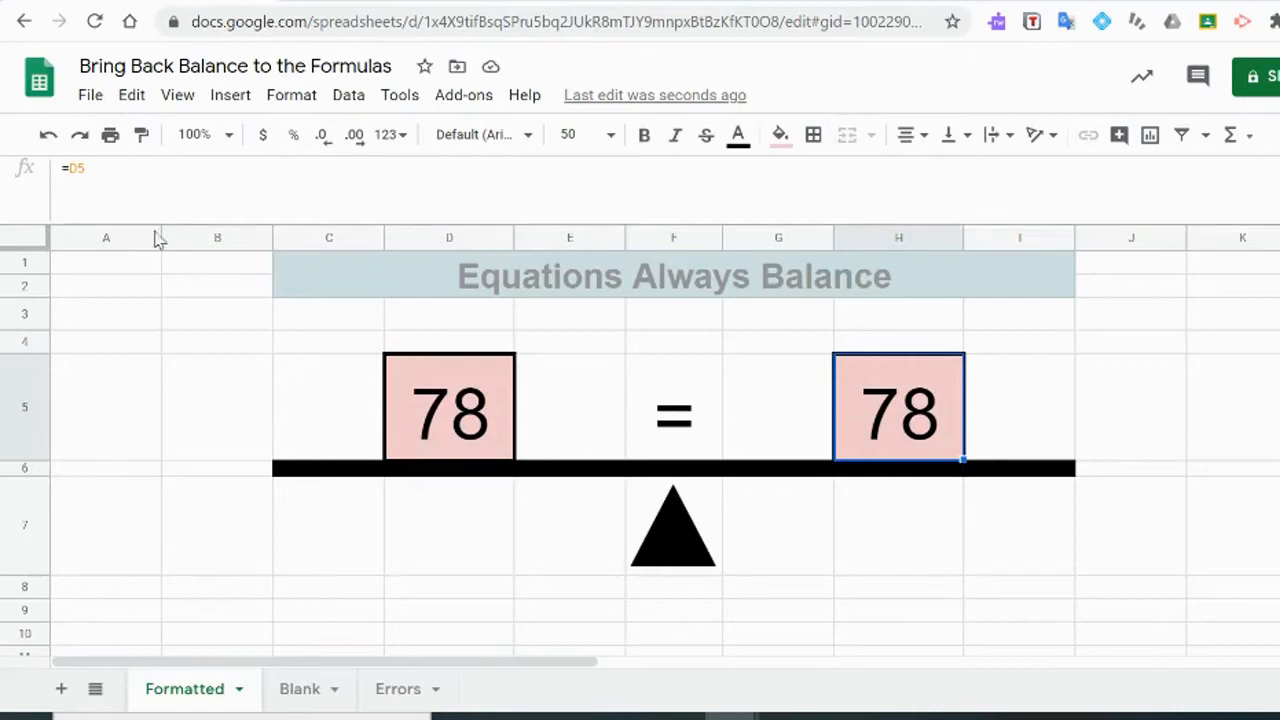
click(109, 175)
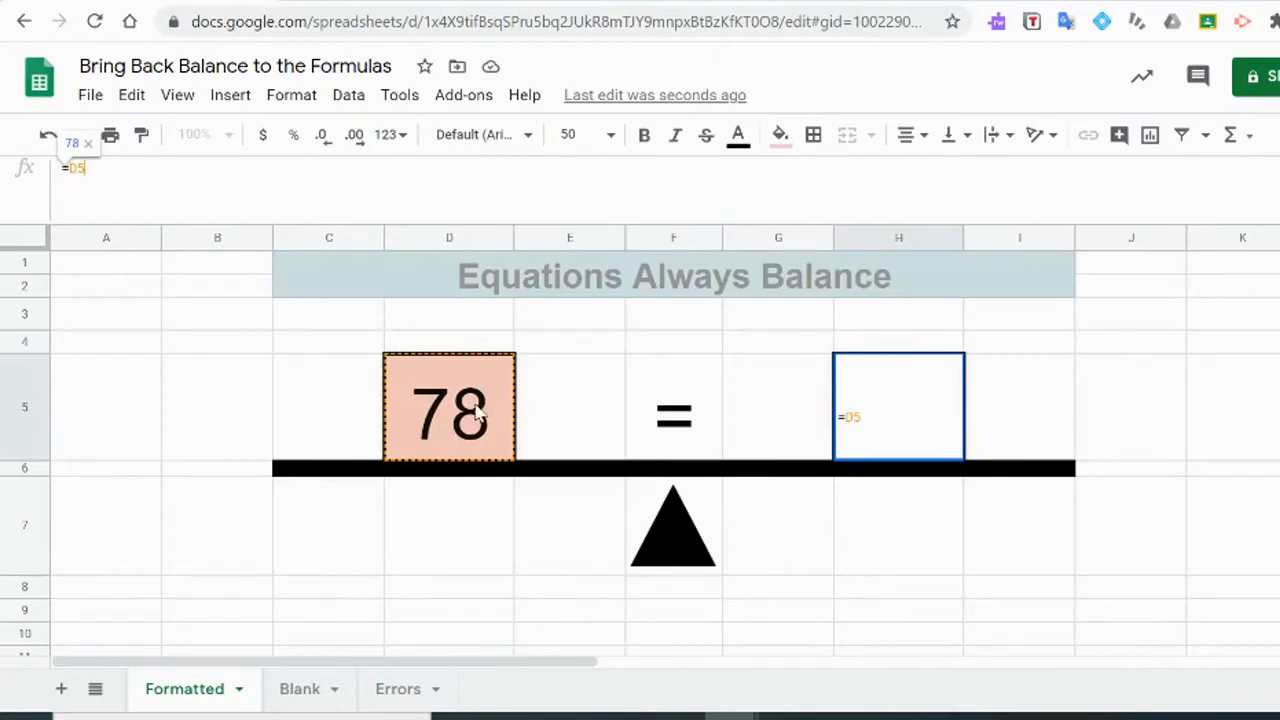
click(1182, 415)
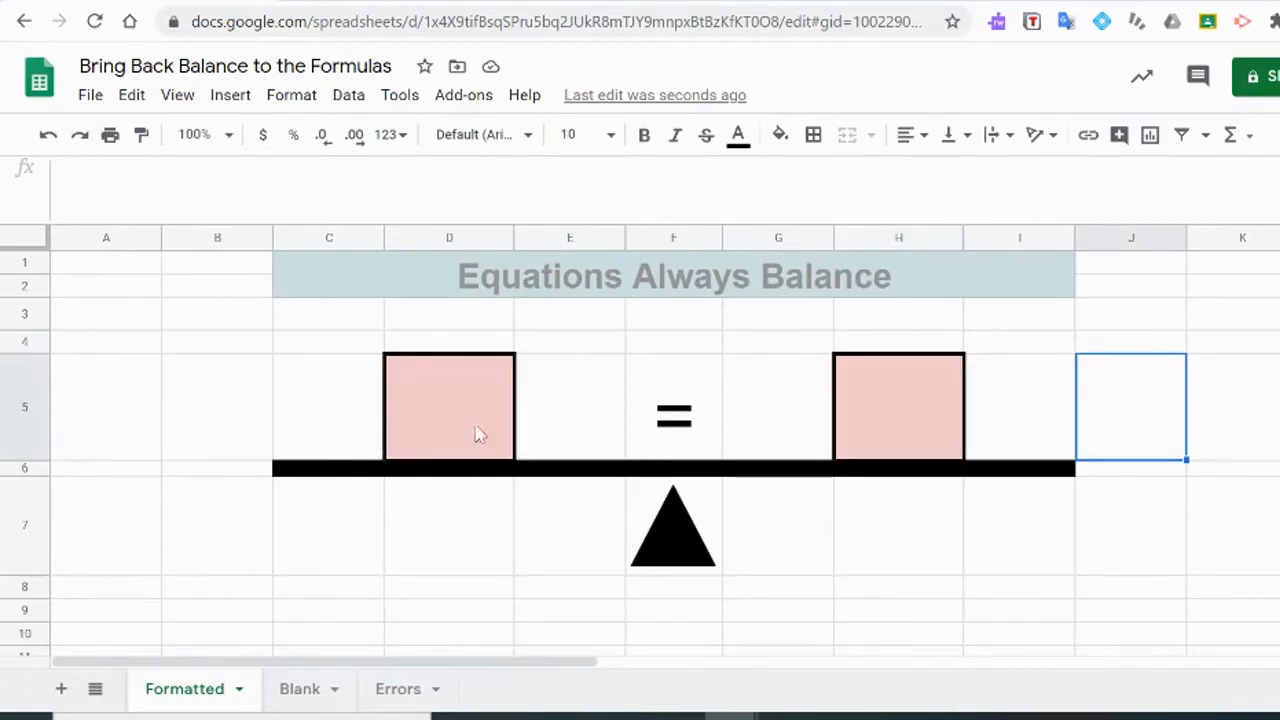
Insert the math expression 4x² + 3 for cell D5 with the EquatIO Equation Editor
click(442, 433)
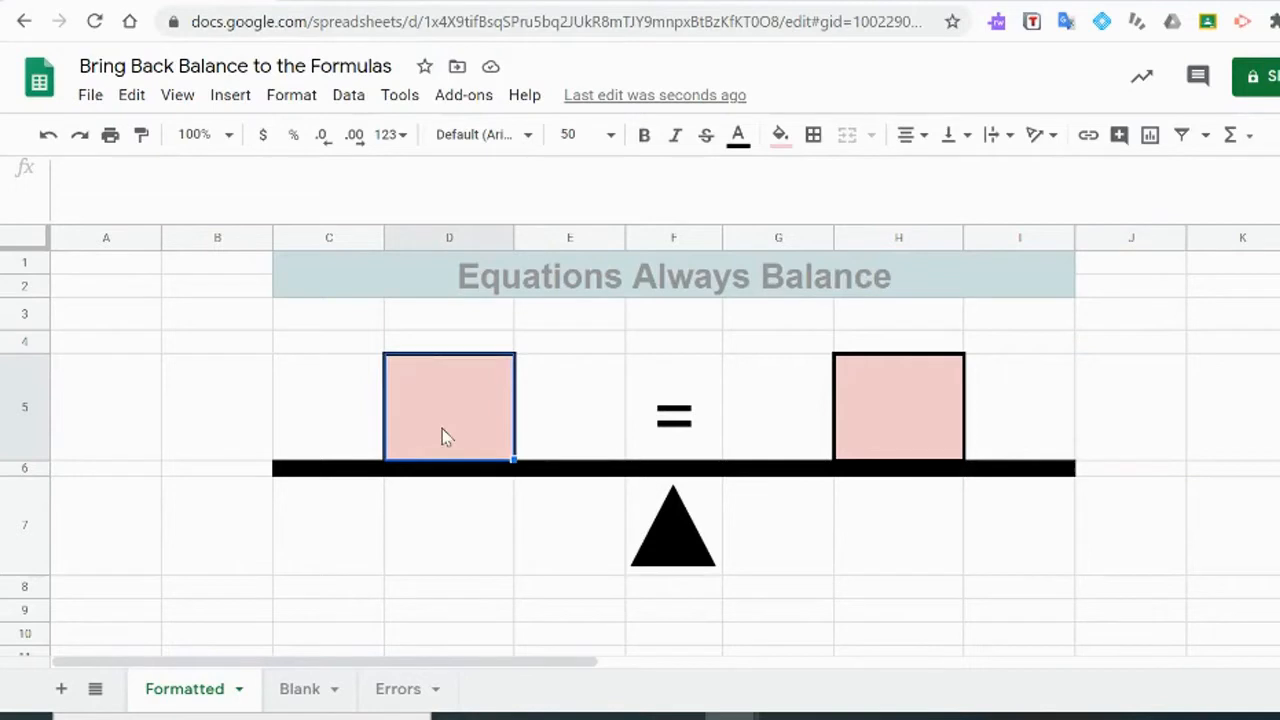
click(1104, 28)
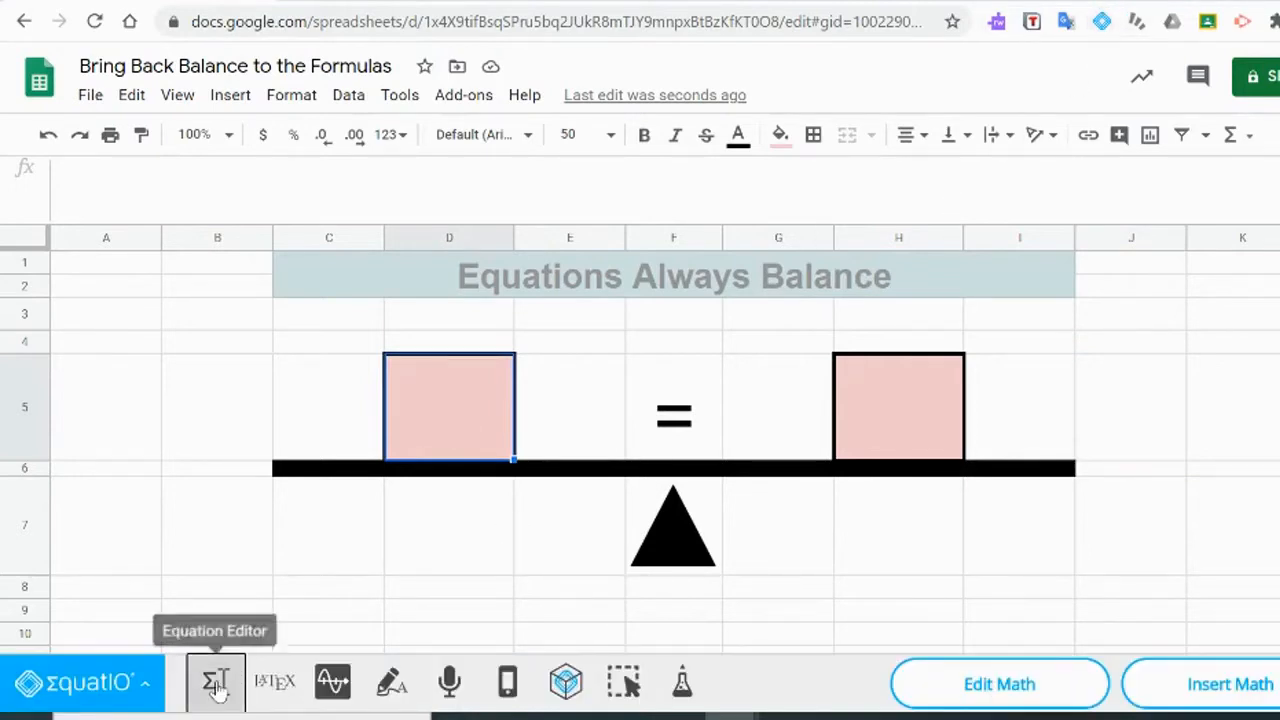
click(217, 685)
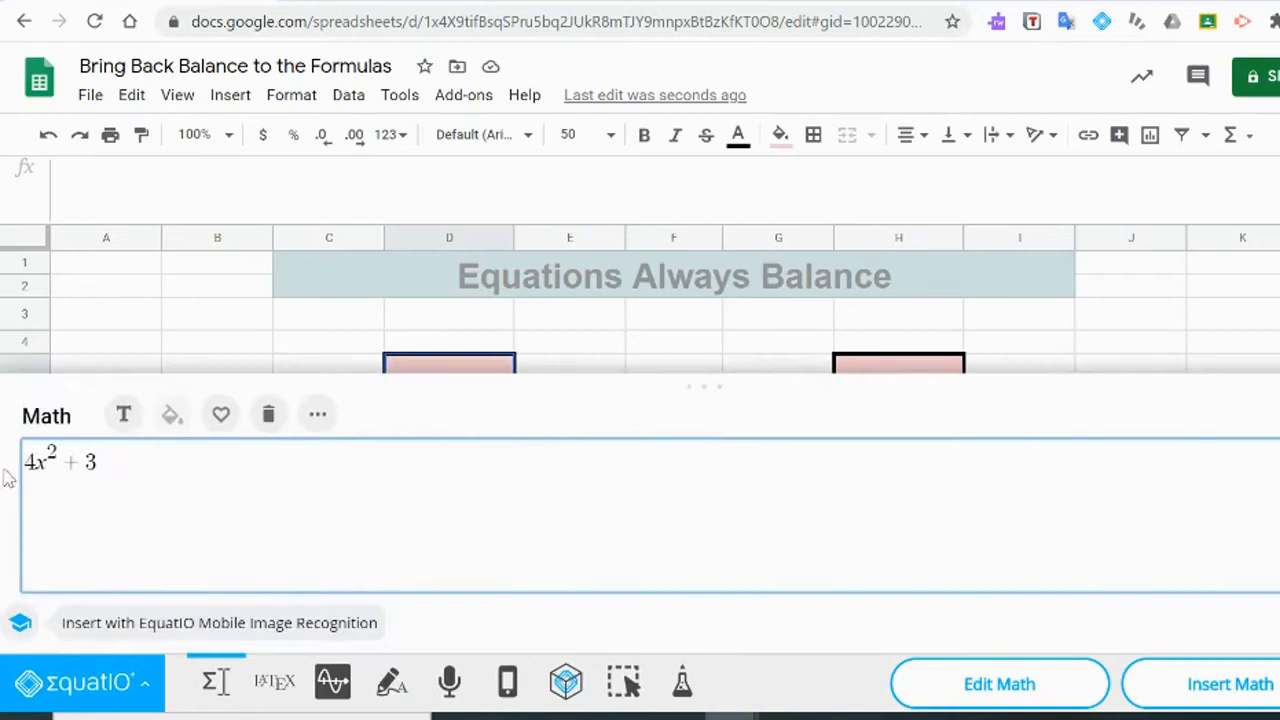
click(1215, 688)
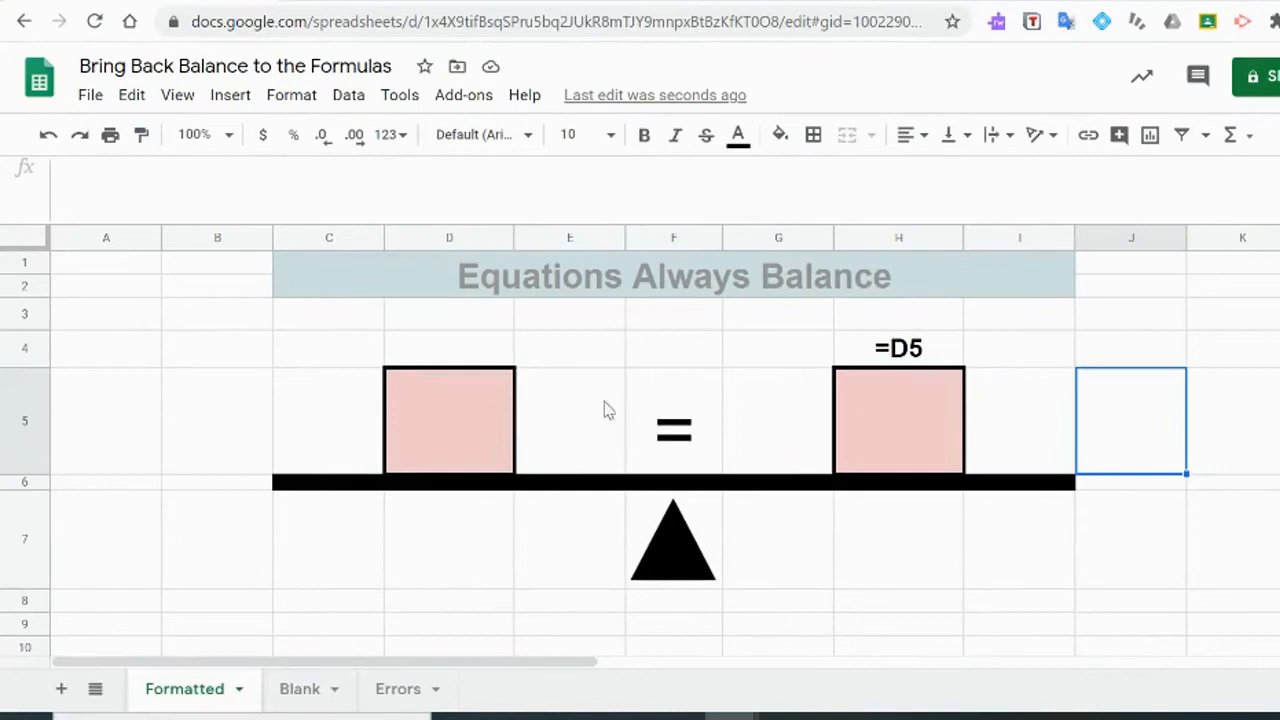
Enter the formula =412-395 in cell D5
click(429, 434)
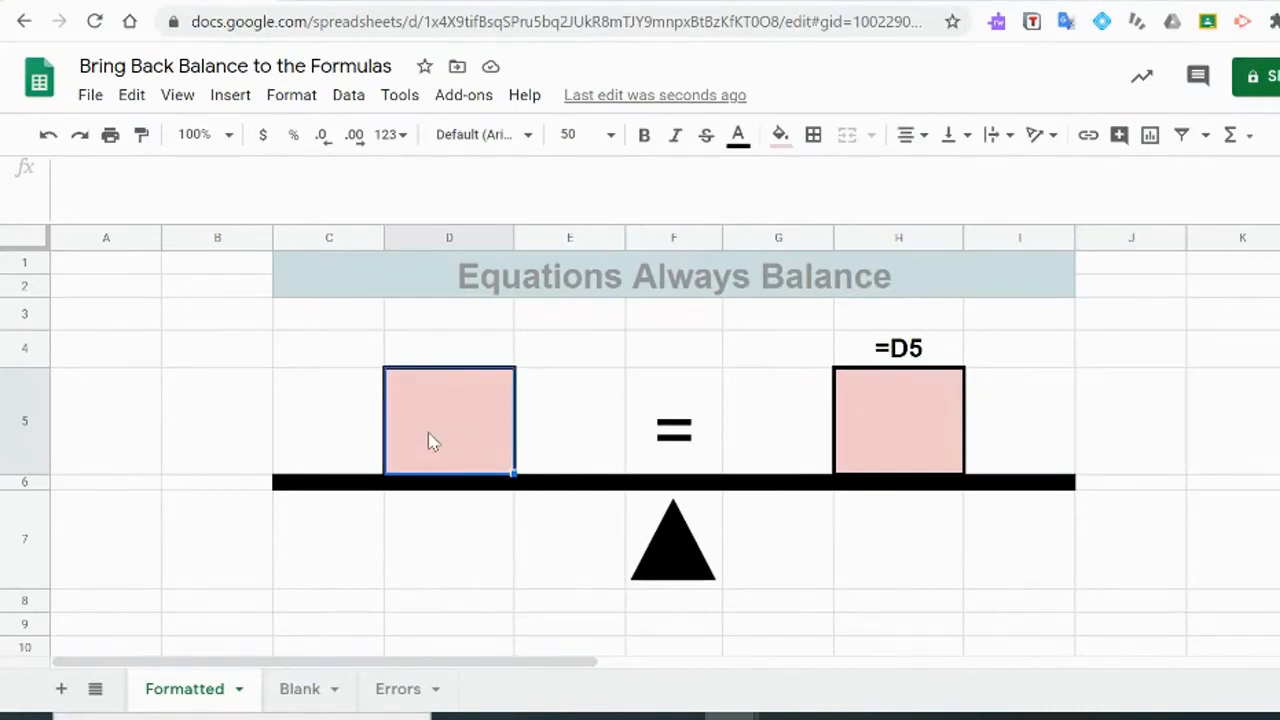
text(=)
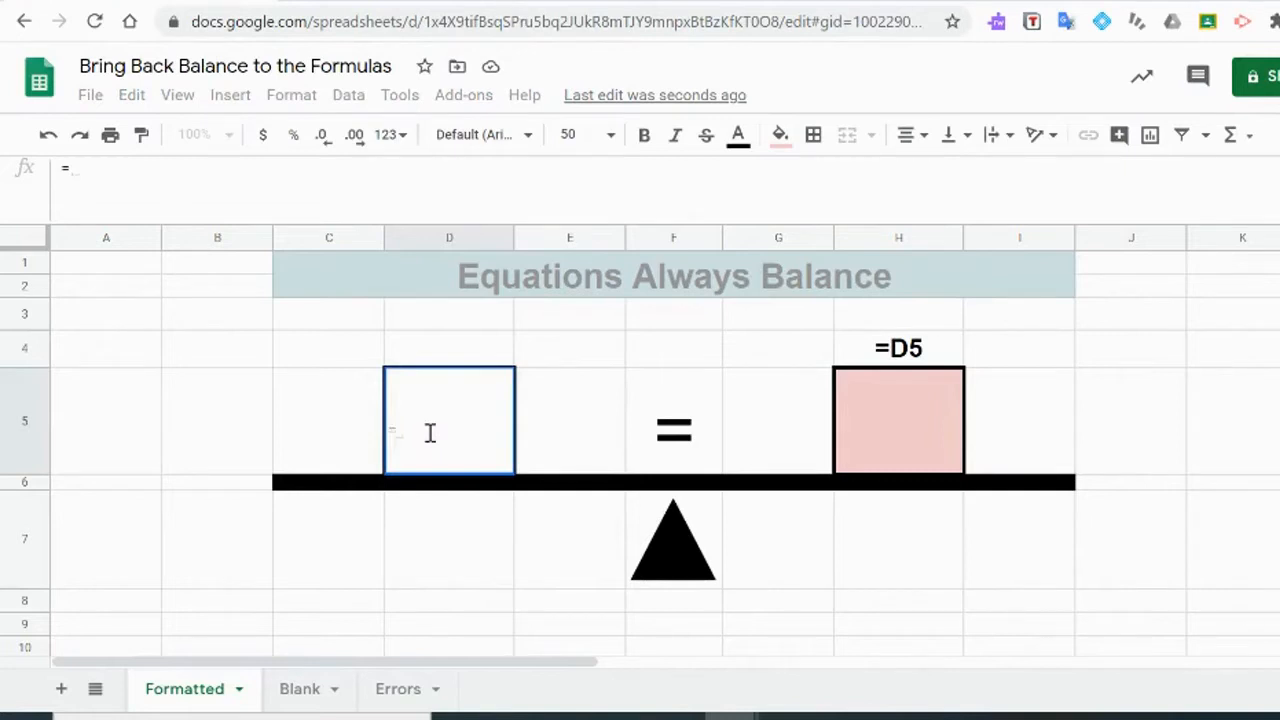
text(412-395)
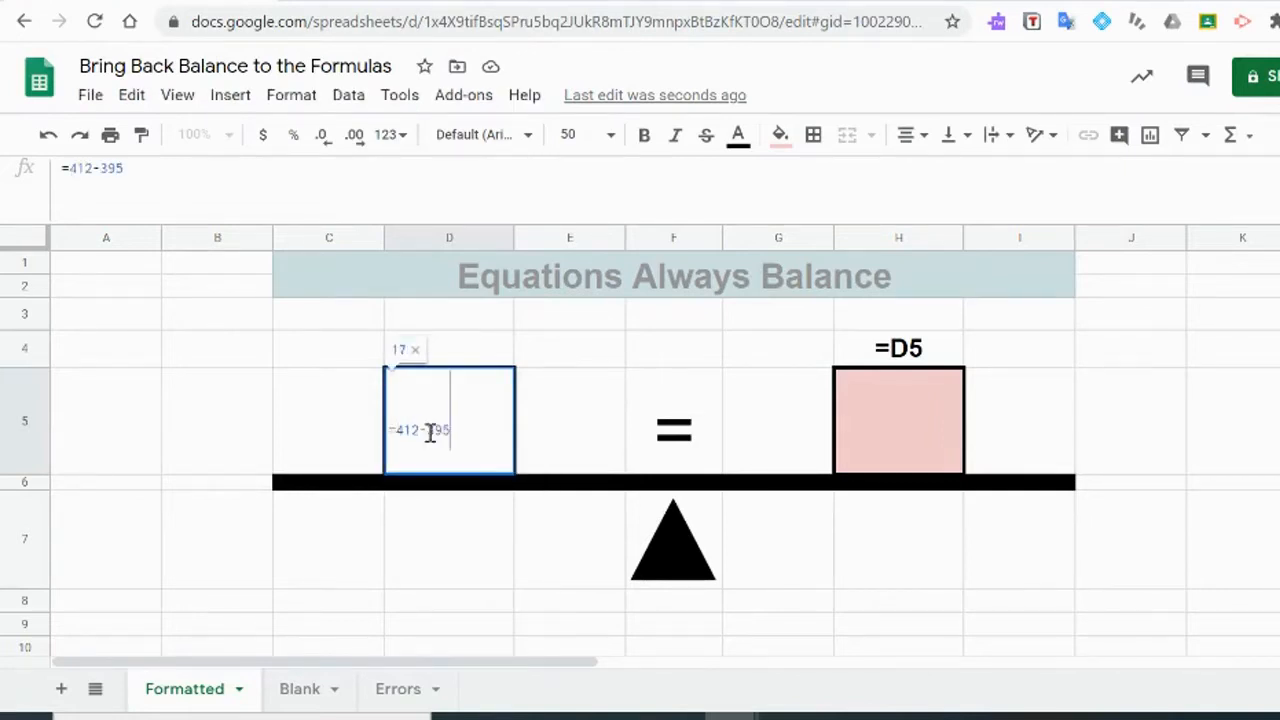
key(Return)
click(430, 443)
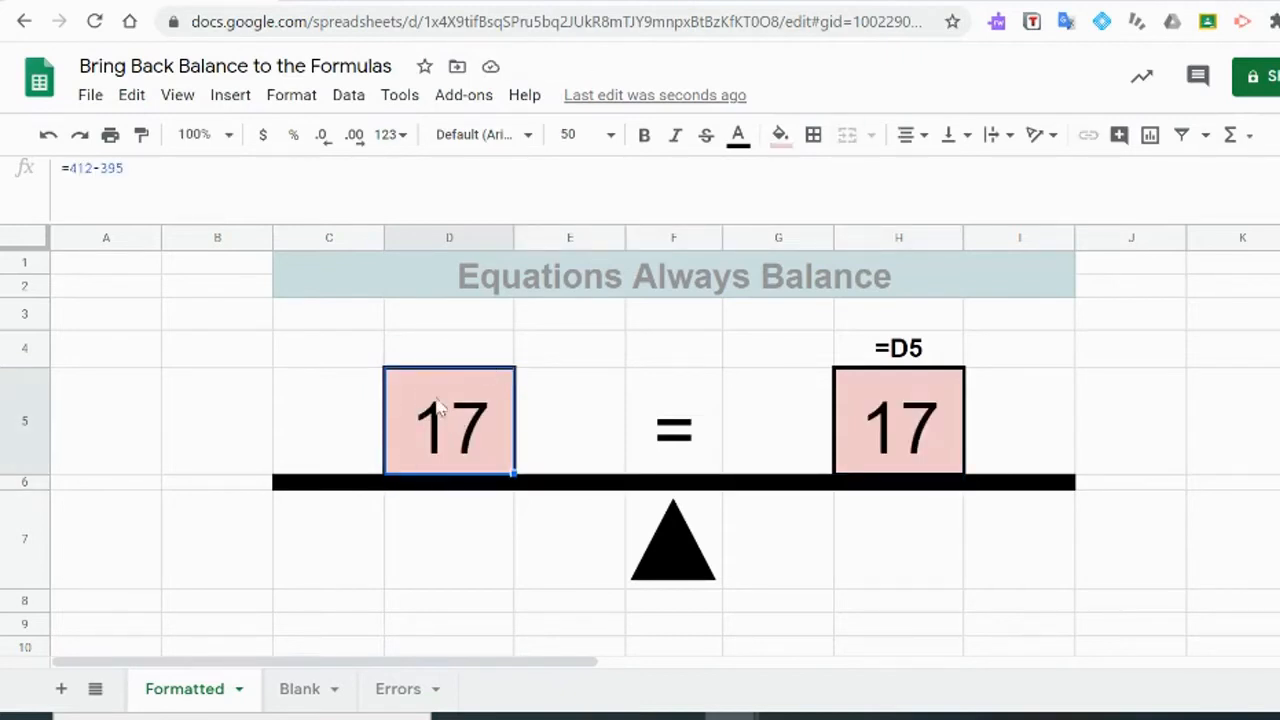
Examine the subtraction formula behind the number in cell D5
click(133, 178)
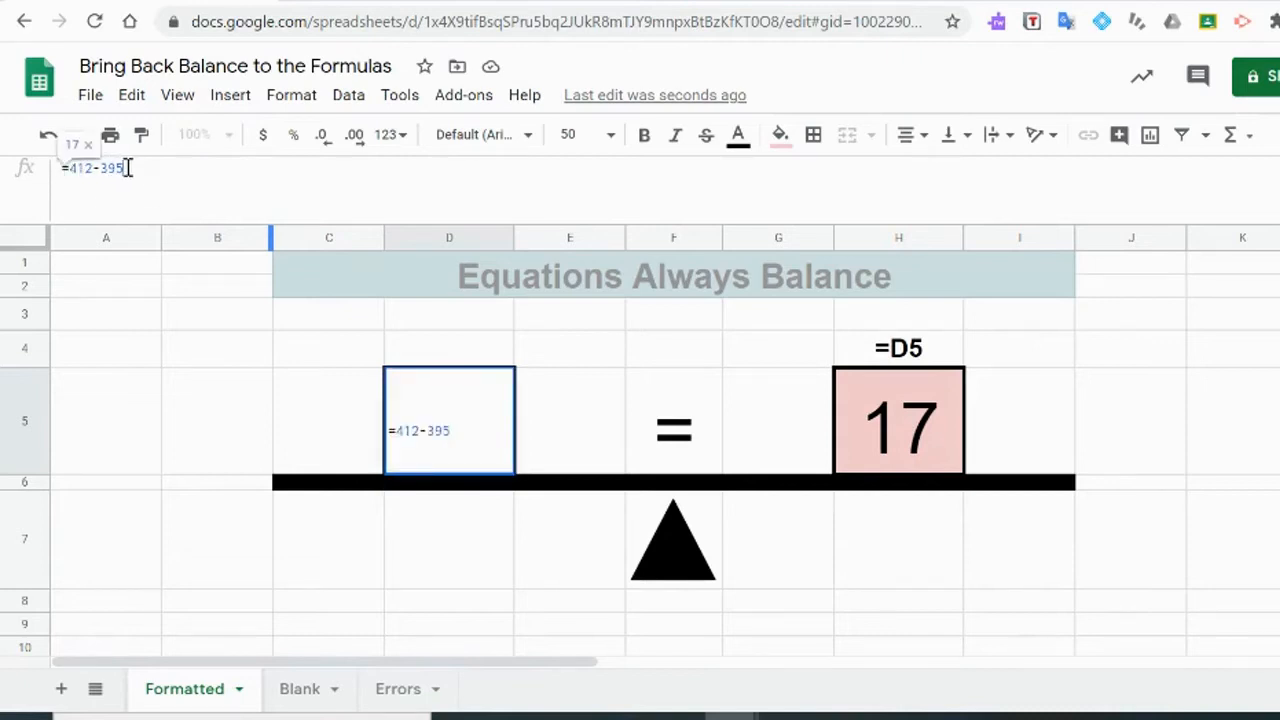
click(451, 351)
click(1178, 415)
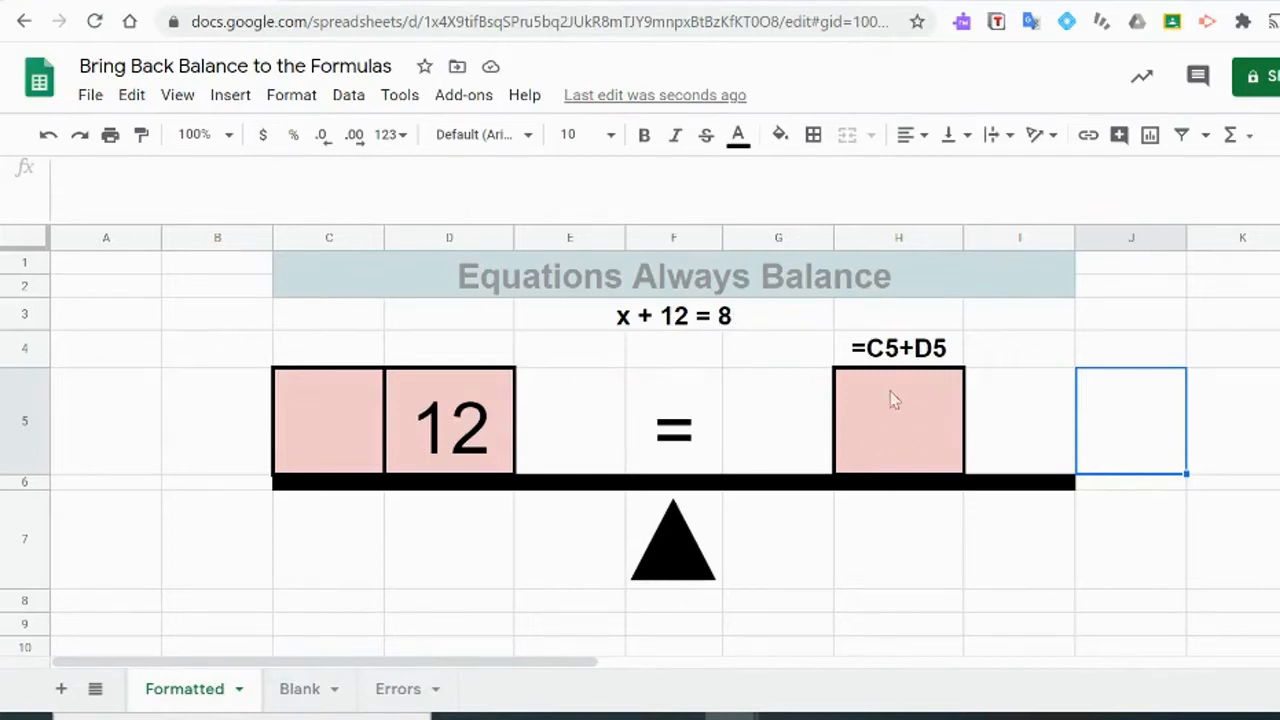
Enter the formula =C5+D5 in cell H5
click(920, 410)
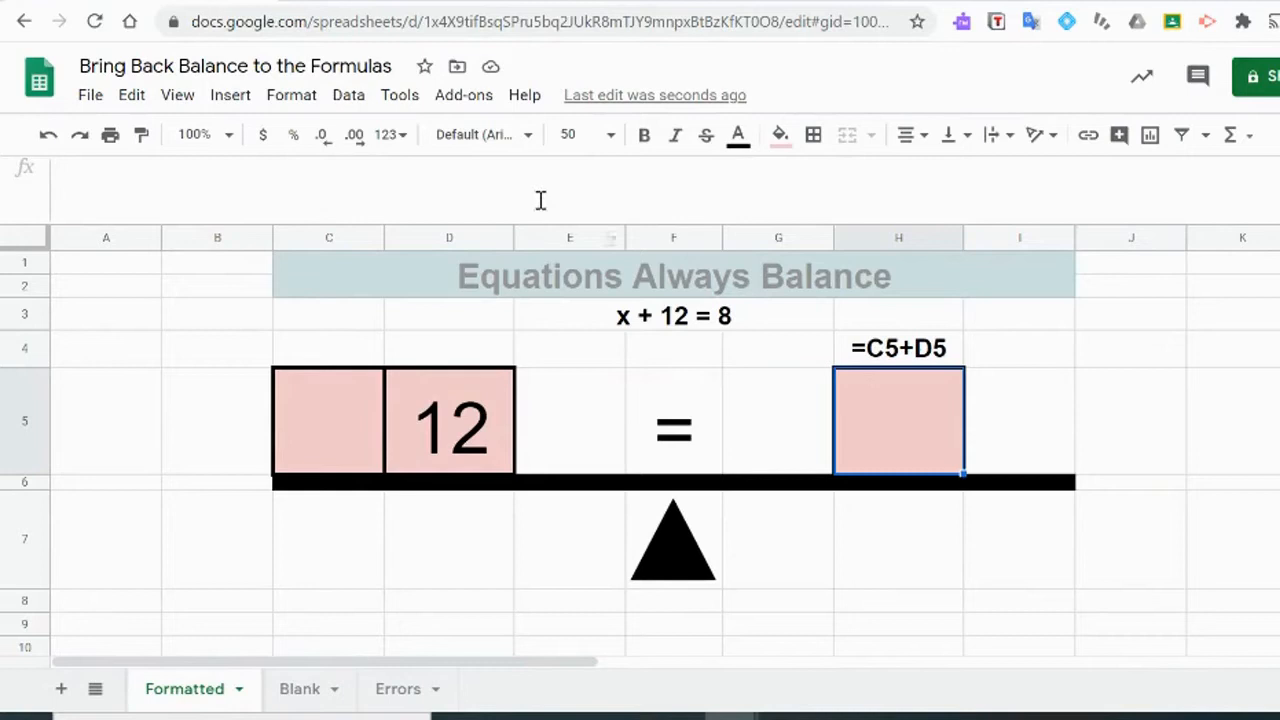
text(=C5+D5)
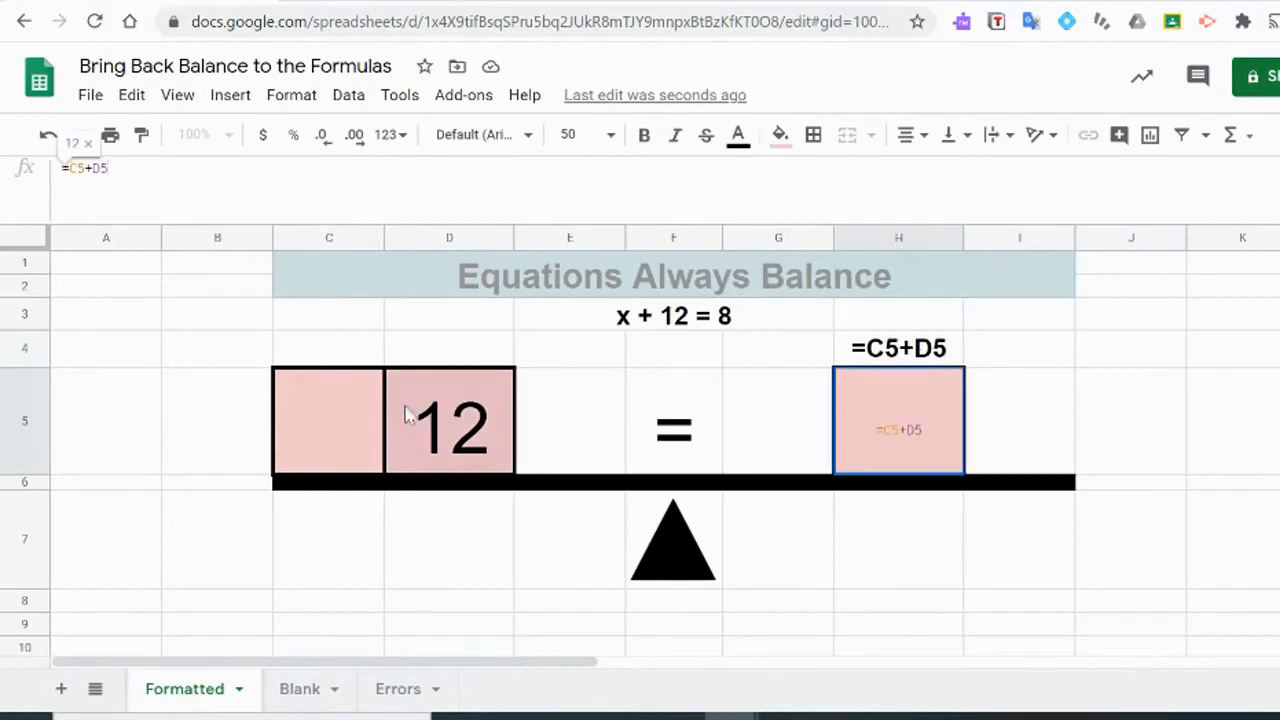
key(Return)
Enter the letter x in cell C5 as the unknown of the equation
click(360, 427)
key(Right)
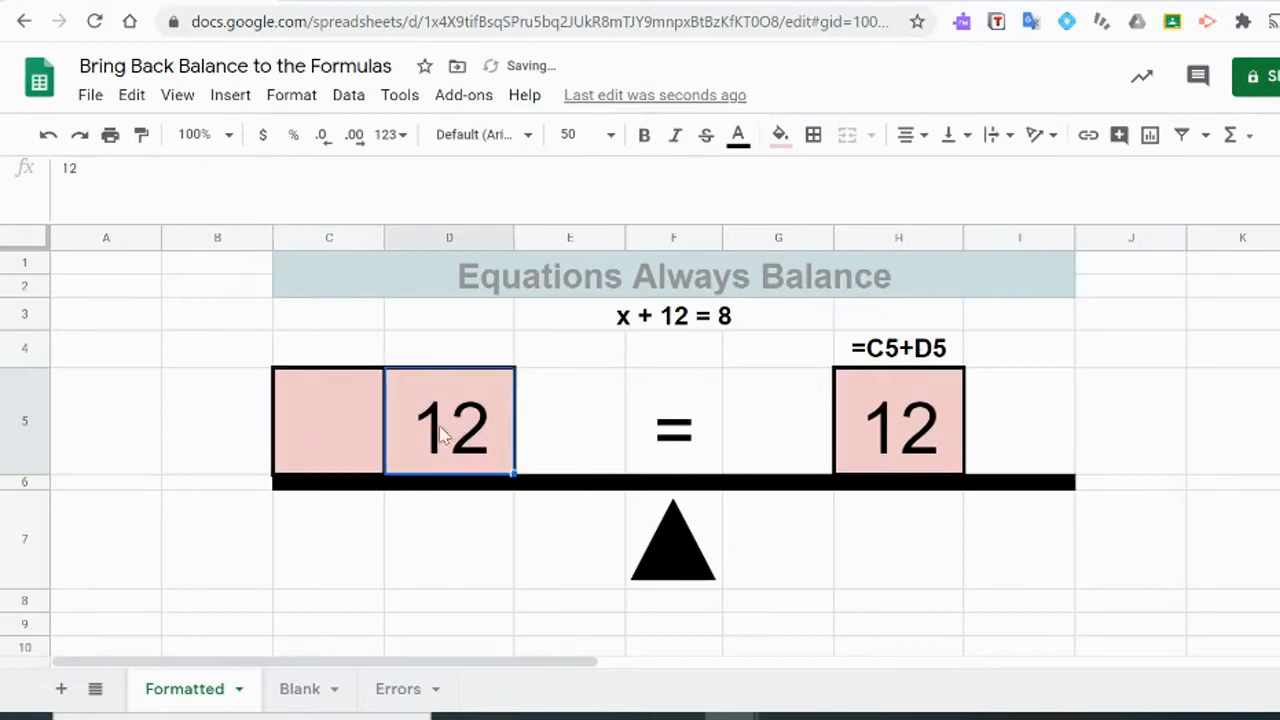
click(355, 435)
text(x)
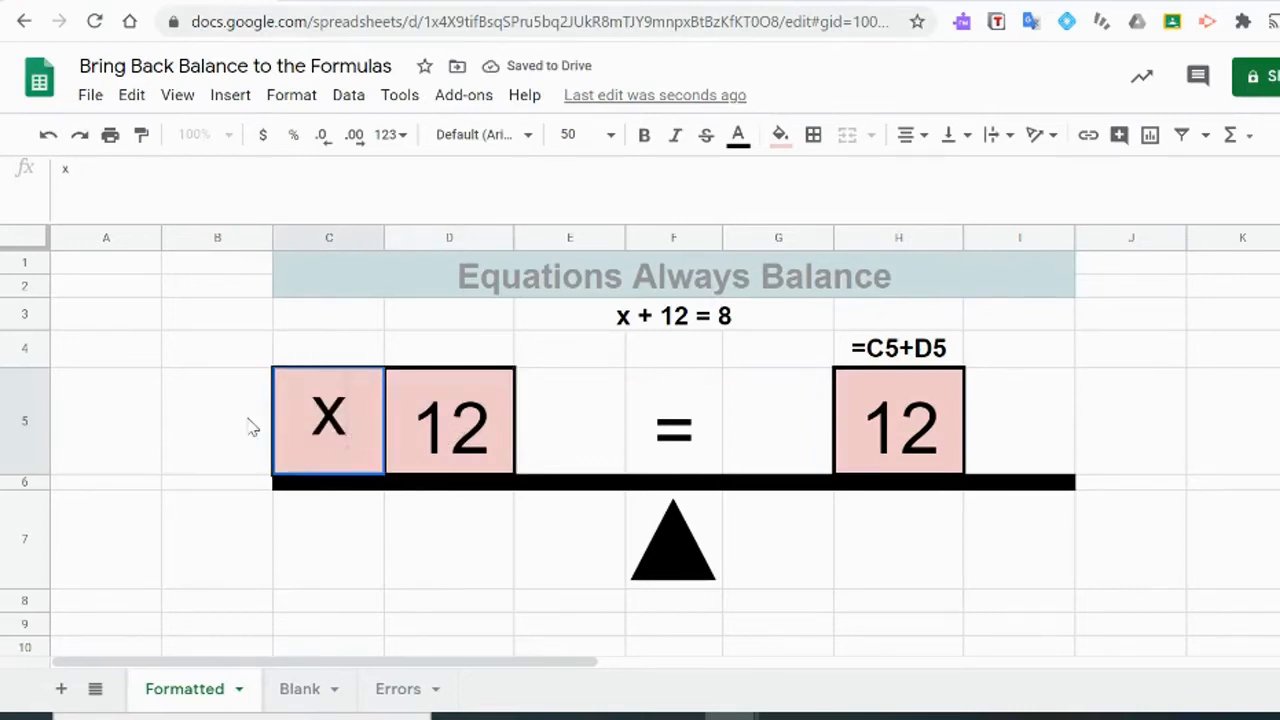
click(250, 424)
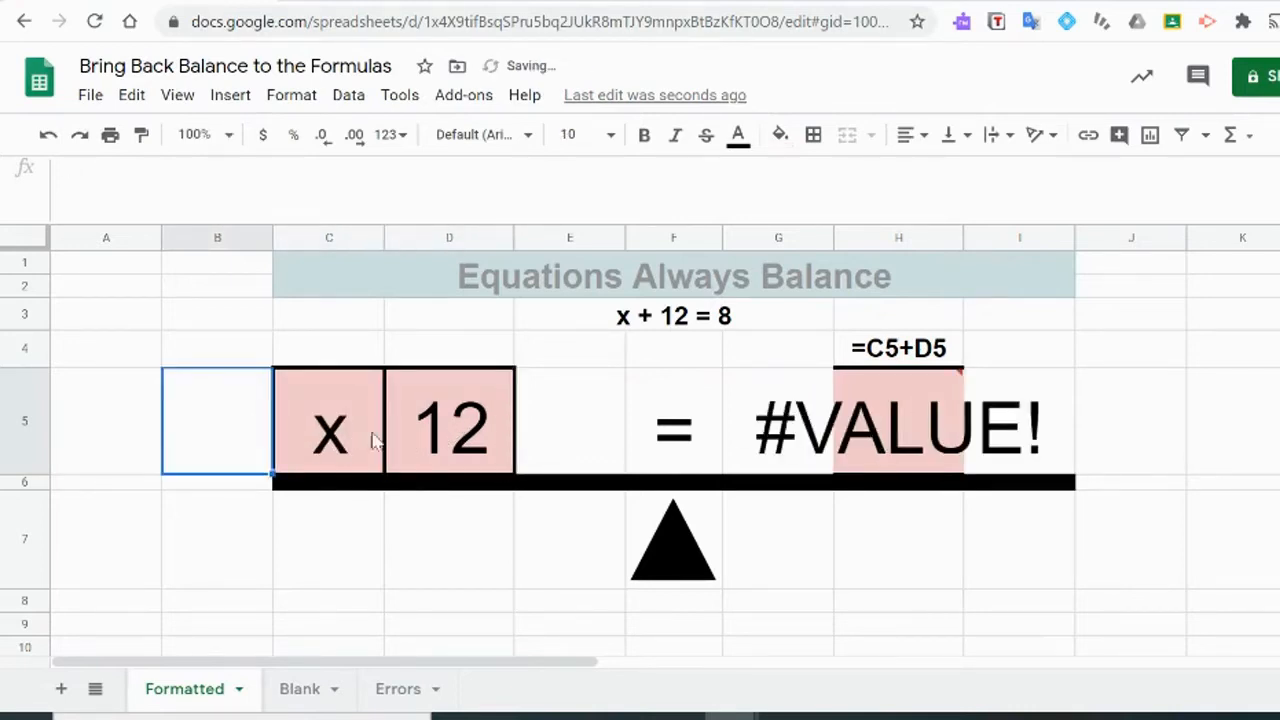
Replace the x in cell C5 with the trial value 4
click(315, 410)
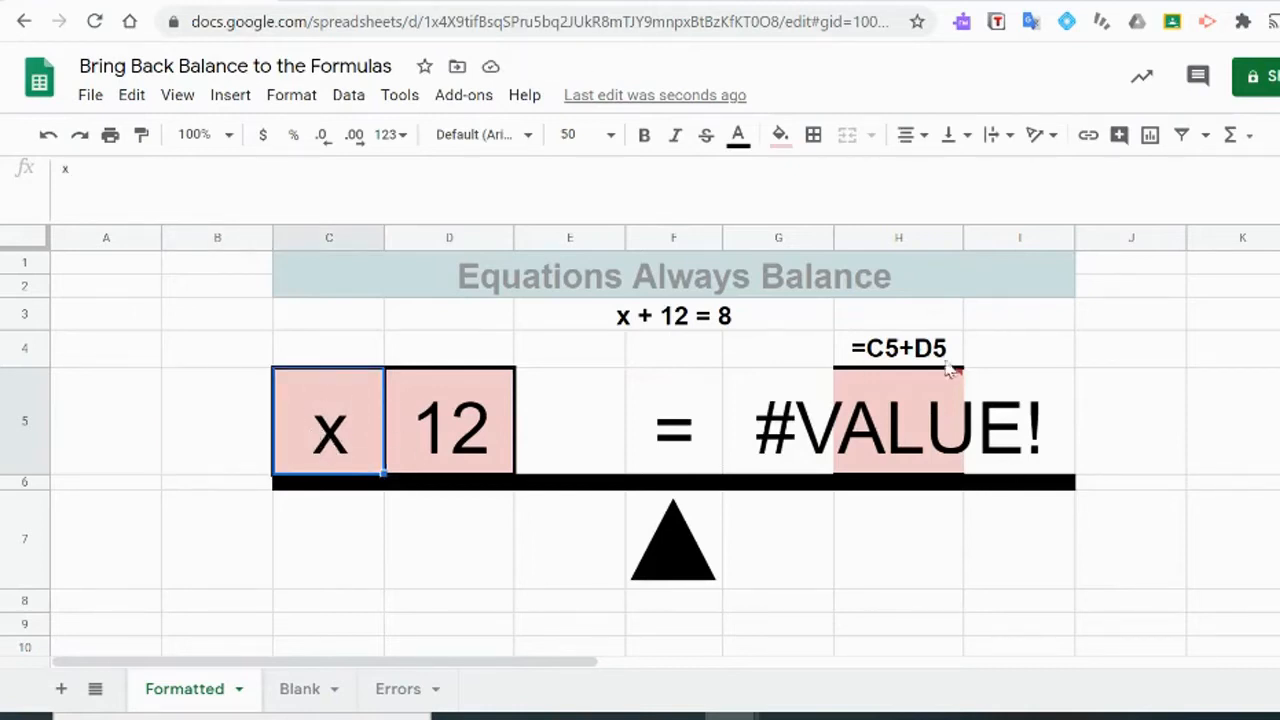
text(4)
click(333, 357)
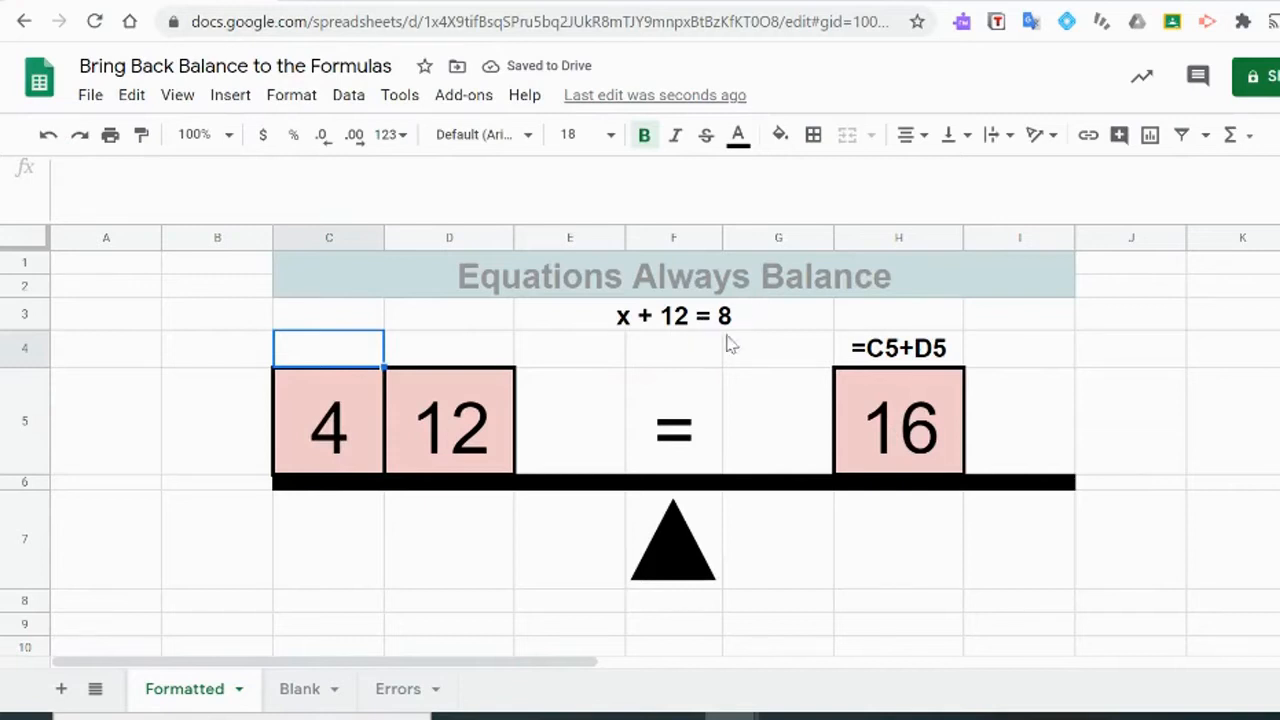
Change the trial value in cell C5 to 0
click(366, 425)
text(0)
click(368, 508)
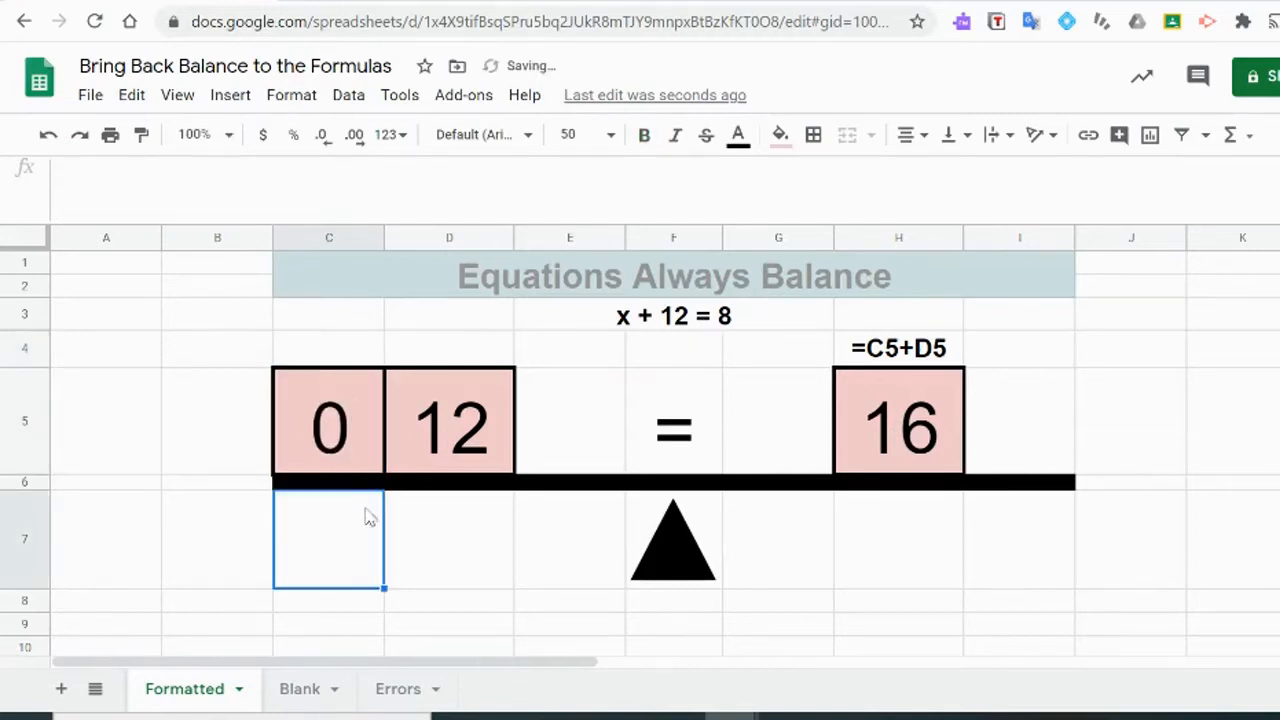
Set cell C5 to -4 as the value of x in x + 12 = 8
click(345, 450)
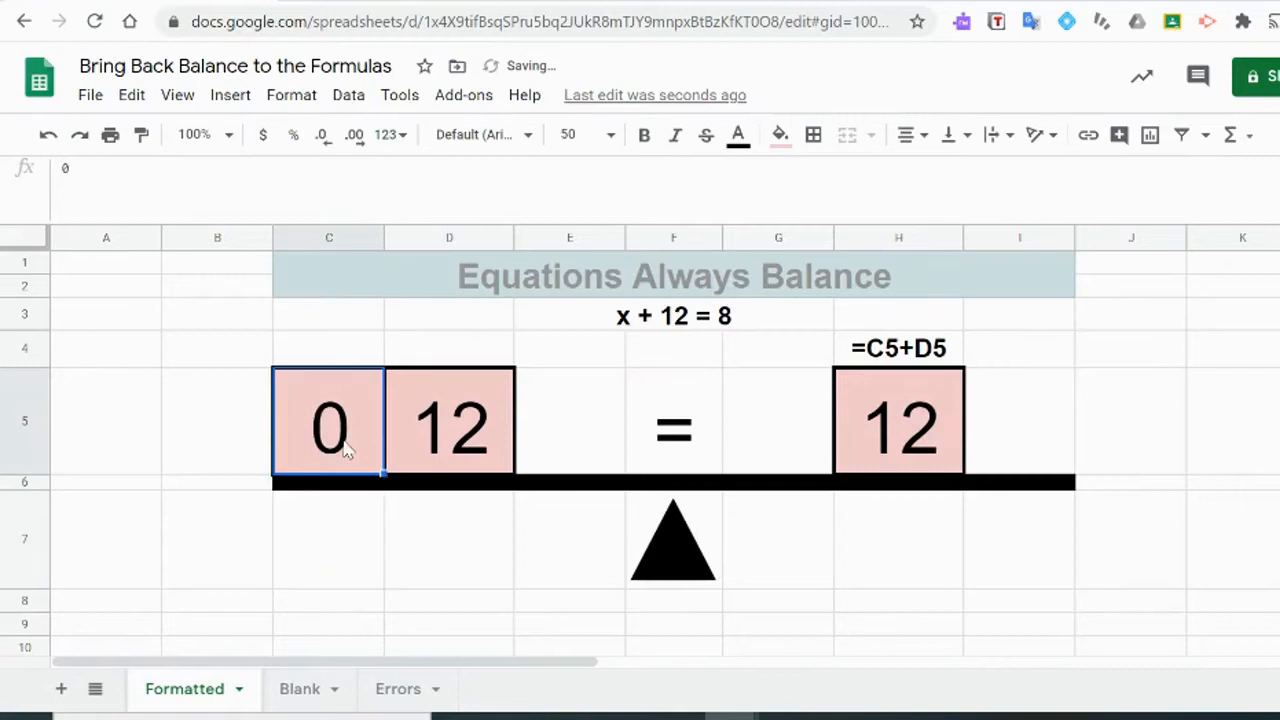
text(-4)
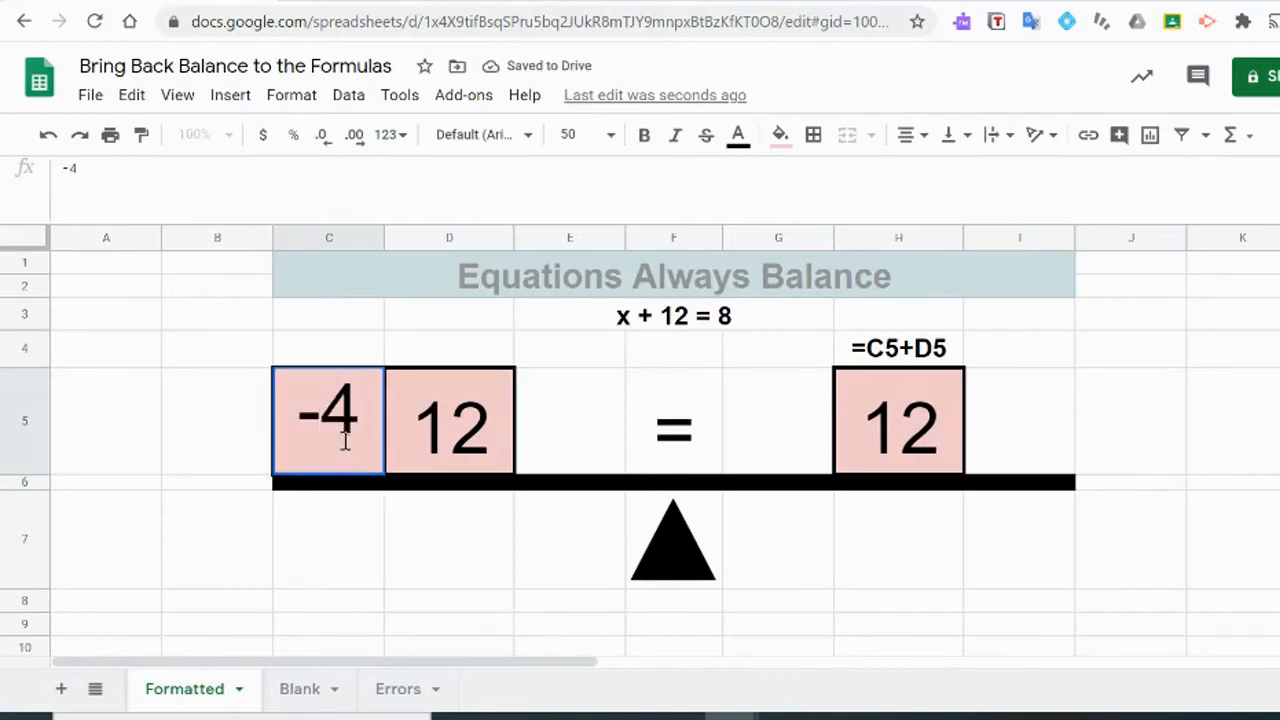
key(Return)
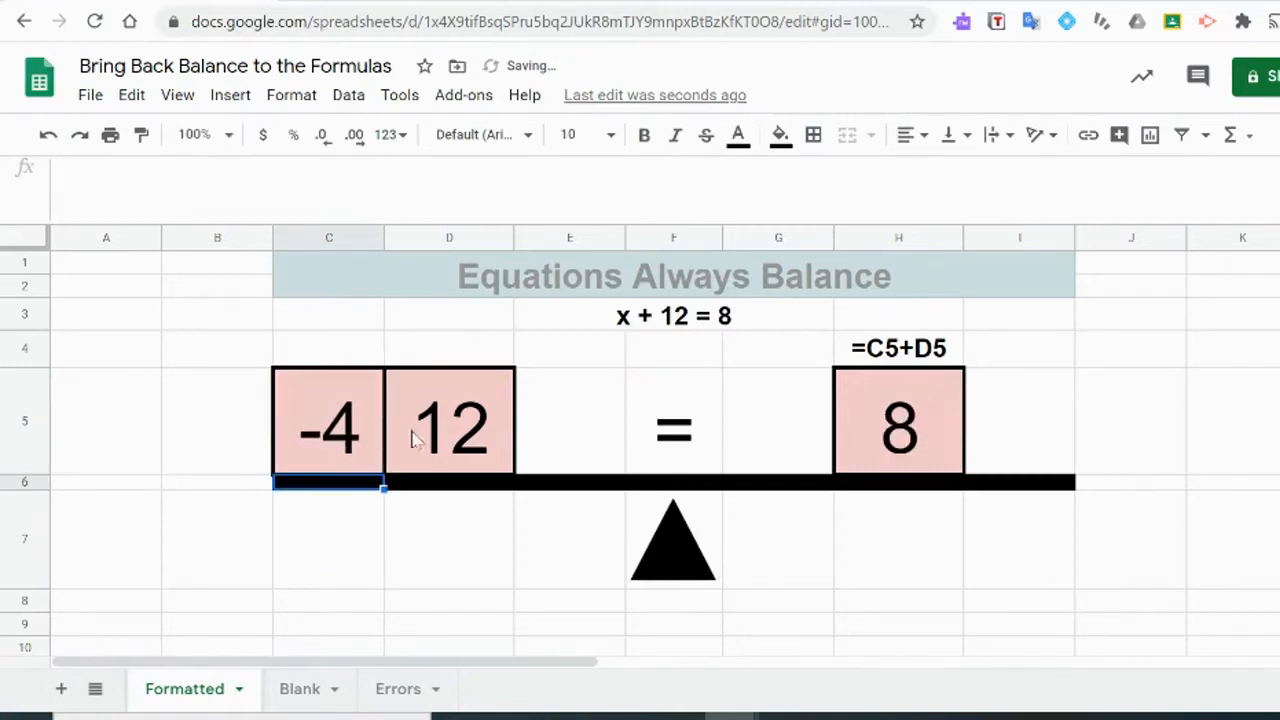
click(322, 536)
click(316, 414)
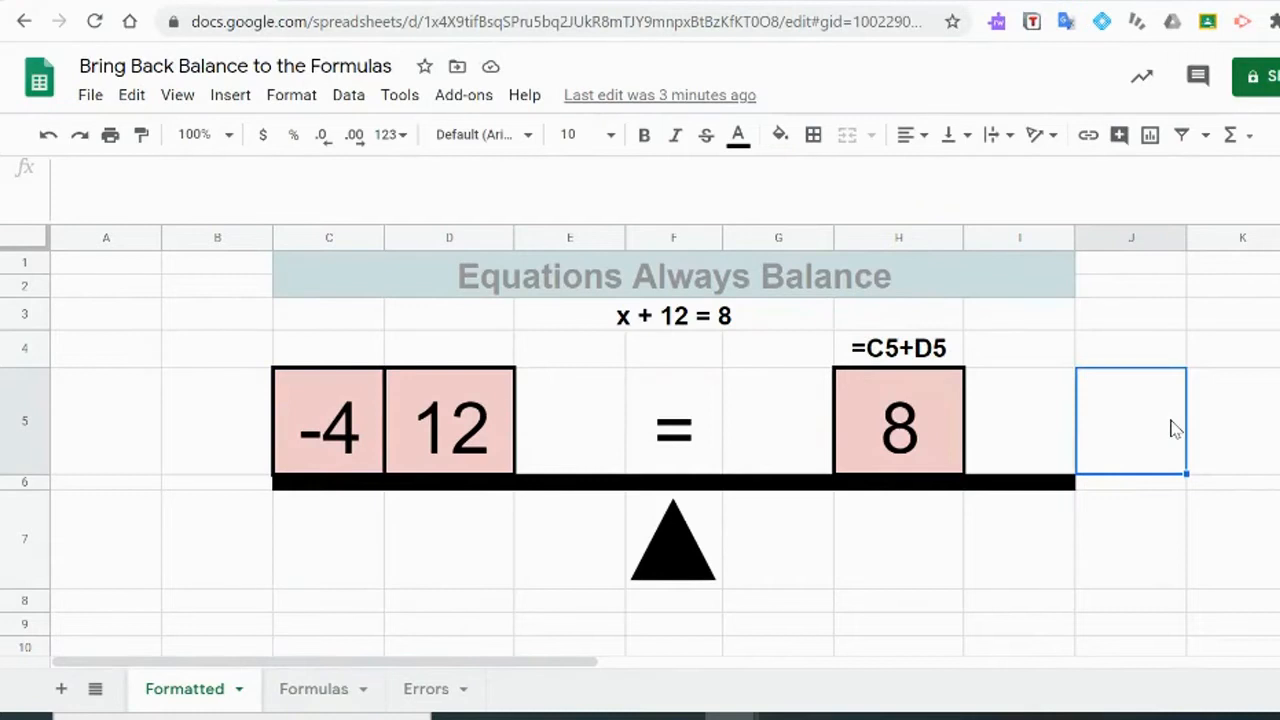
On the Formulas sheet, create a Formulas table from cell B1 listing add +, subtract -, multiply * and divide /
click(315, 690)
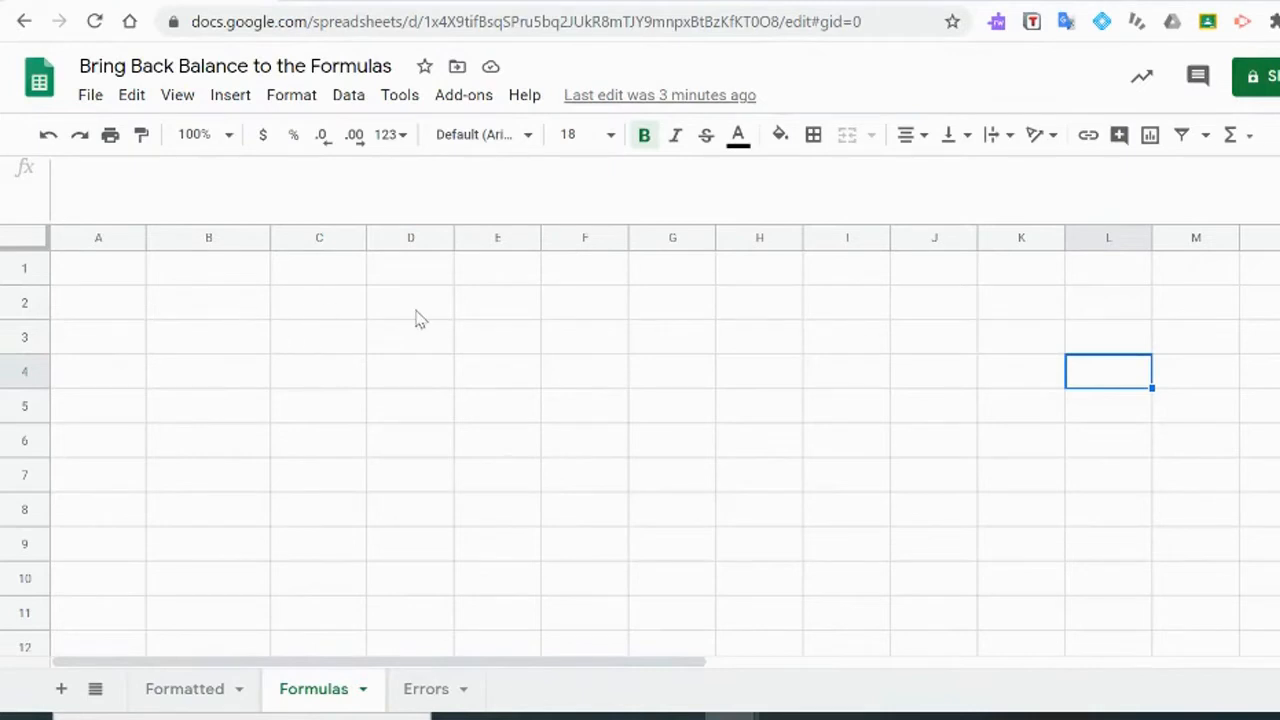
click(243, 277)
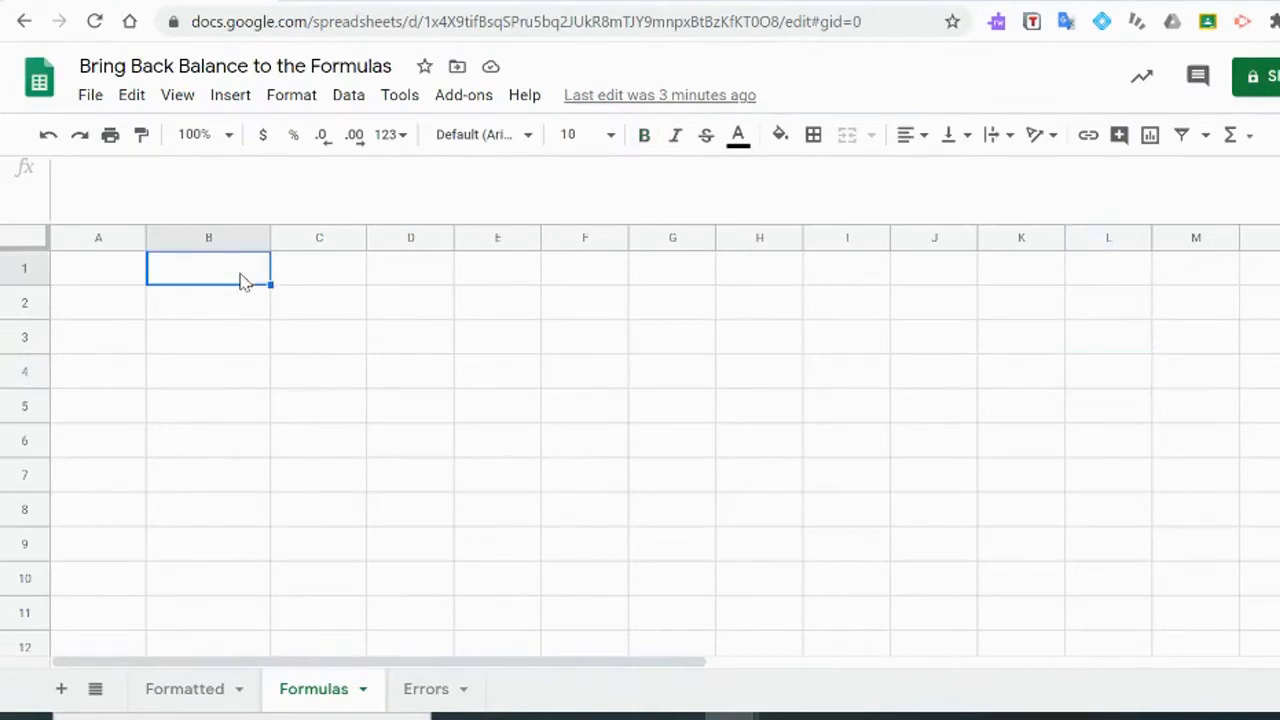
text(Formulas add	+ subtract	- multiply	* divide	/)
Enter the formula =E2+7 in cell F2 and the formula =E2-1 in cell G2
click(580, 305)
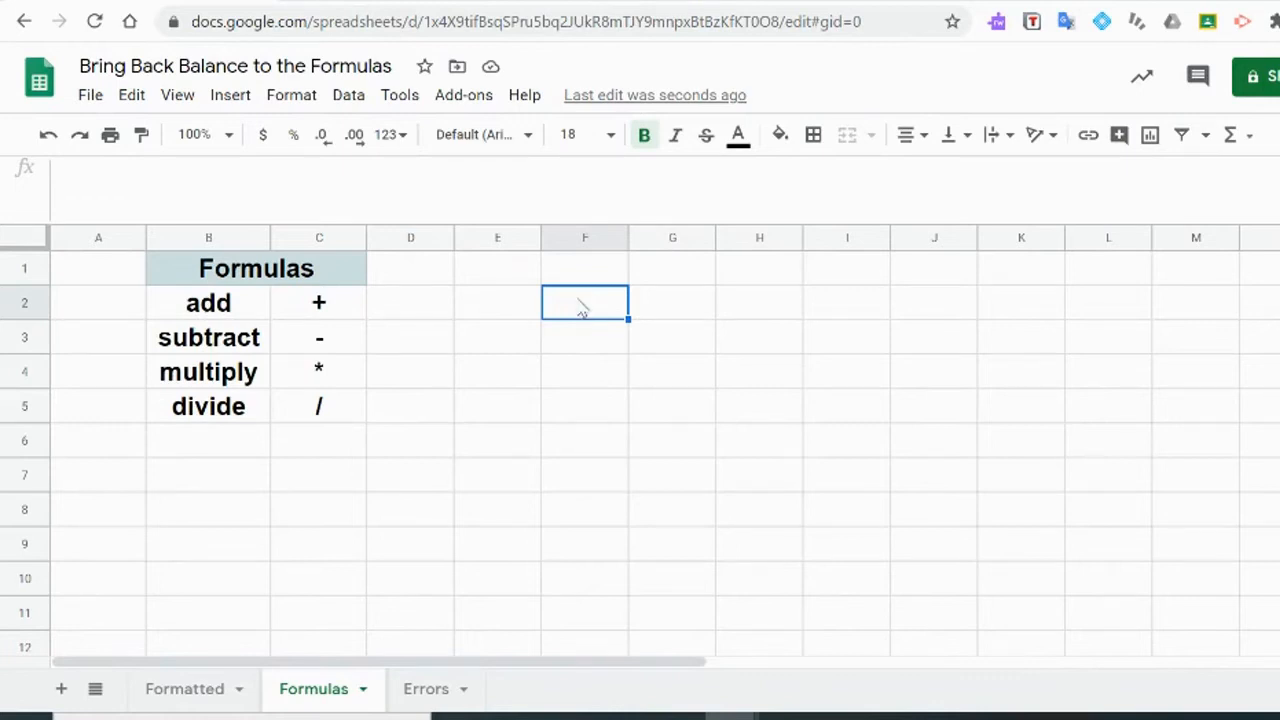
text(=)
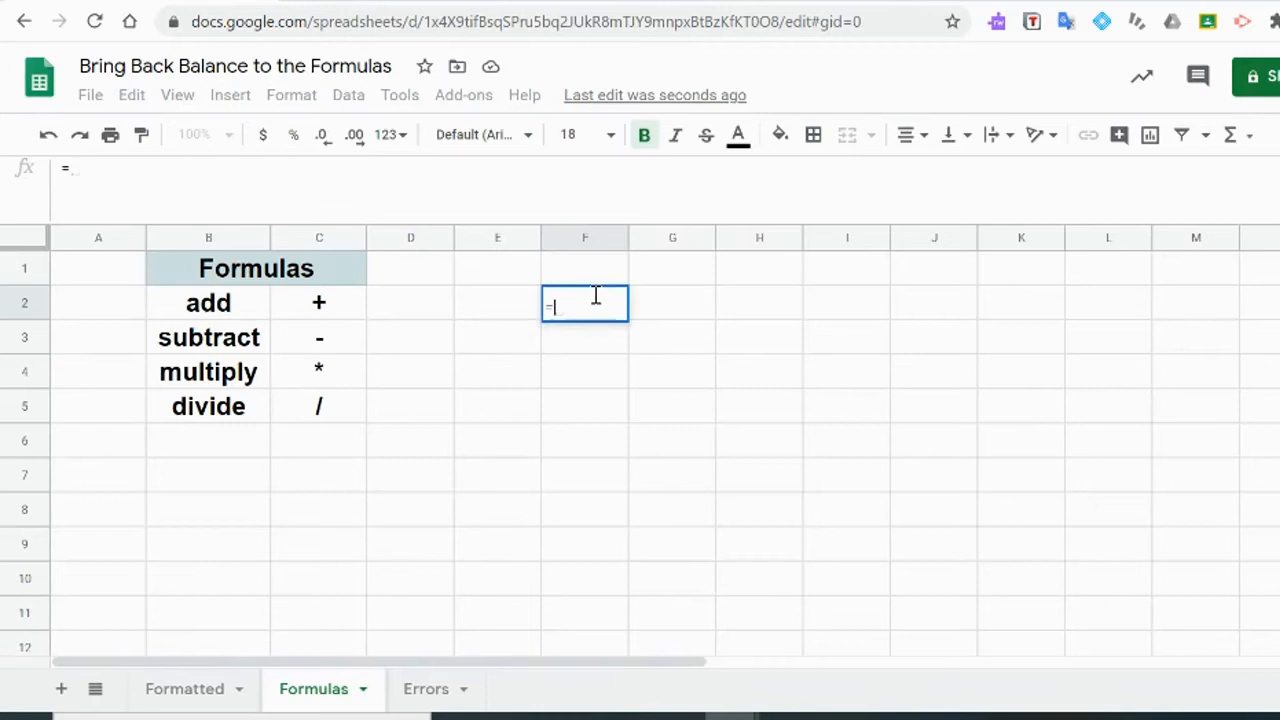
text(E2)
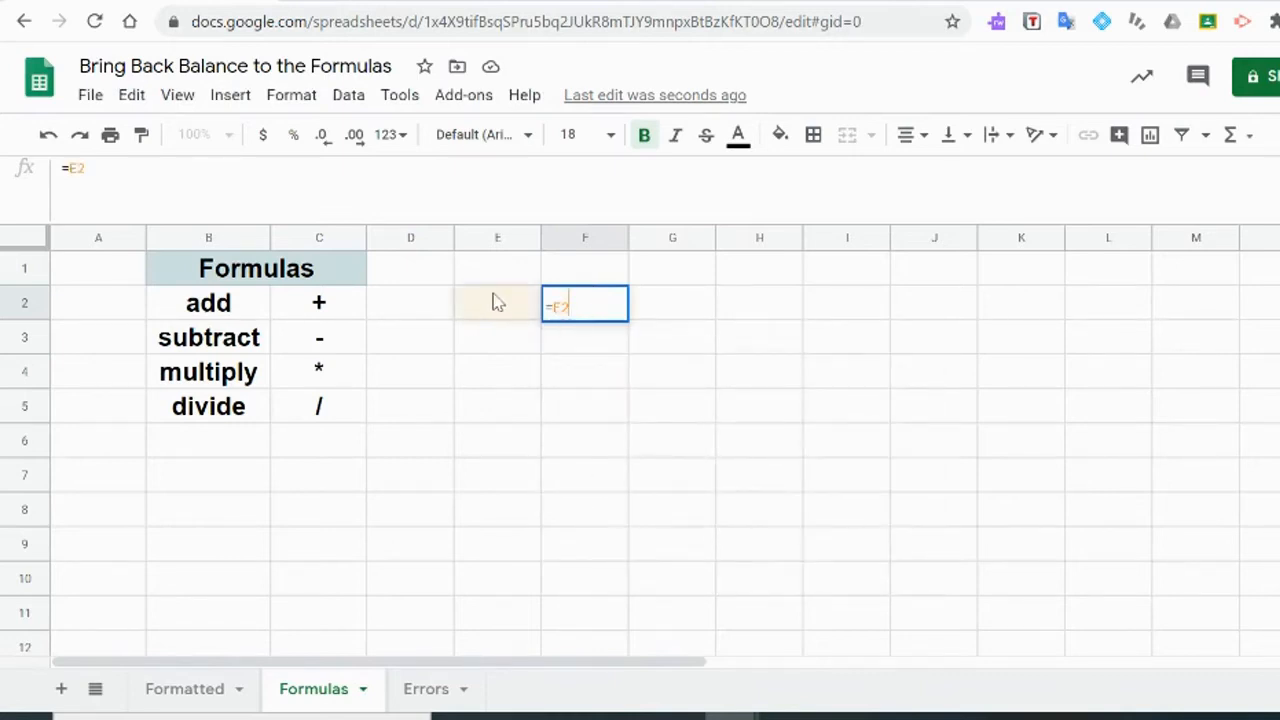
text(+7)
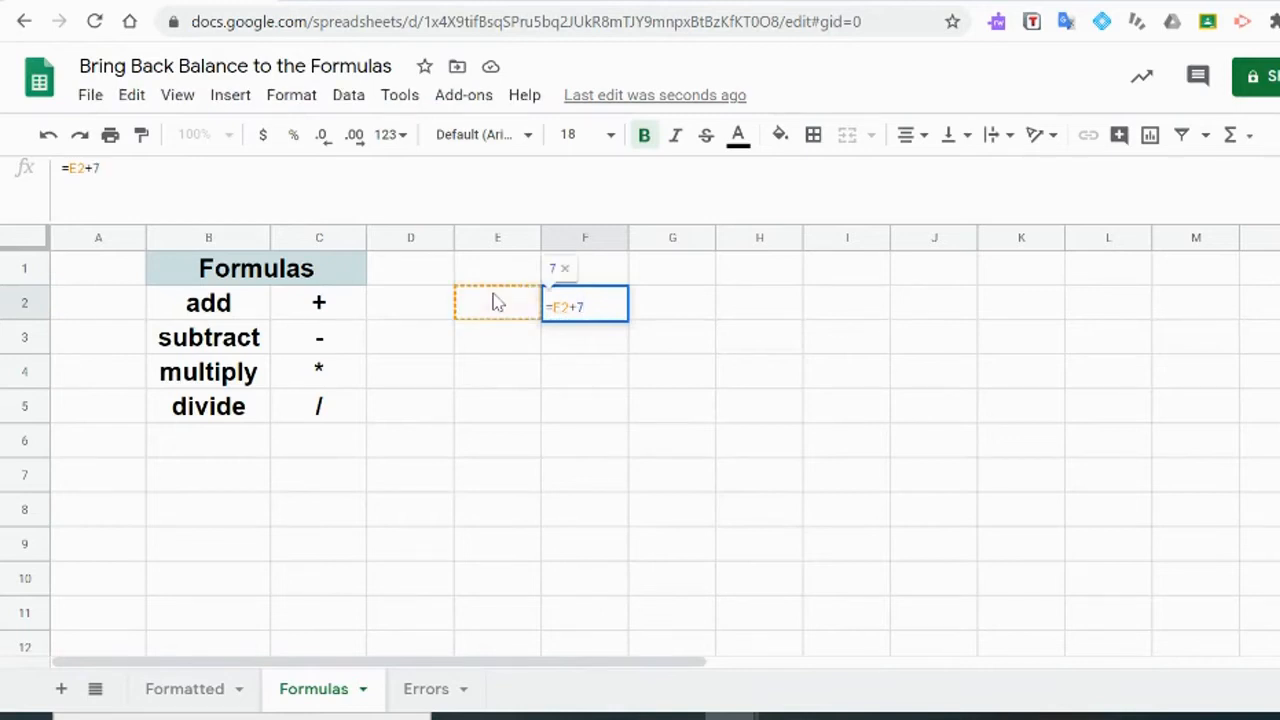
key(Return)
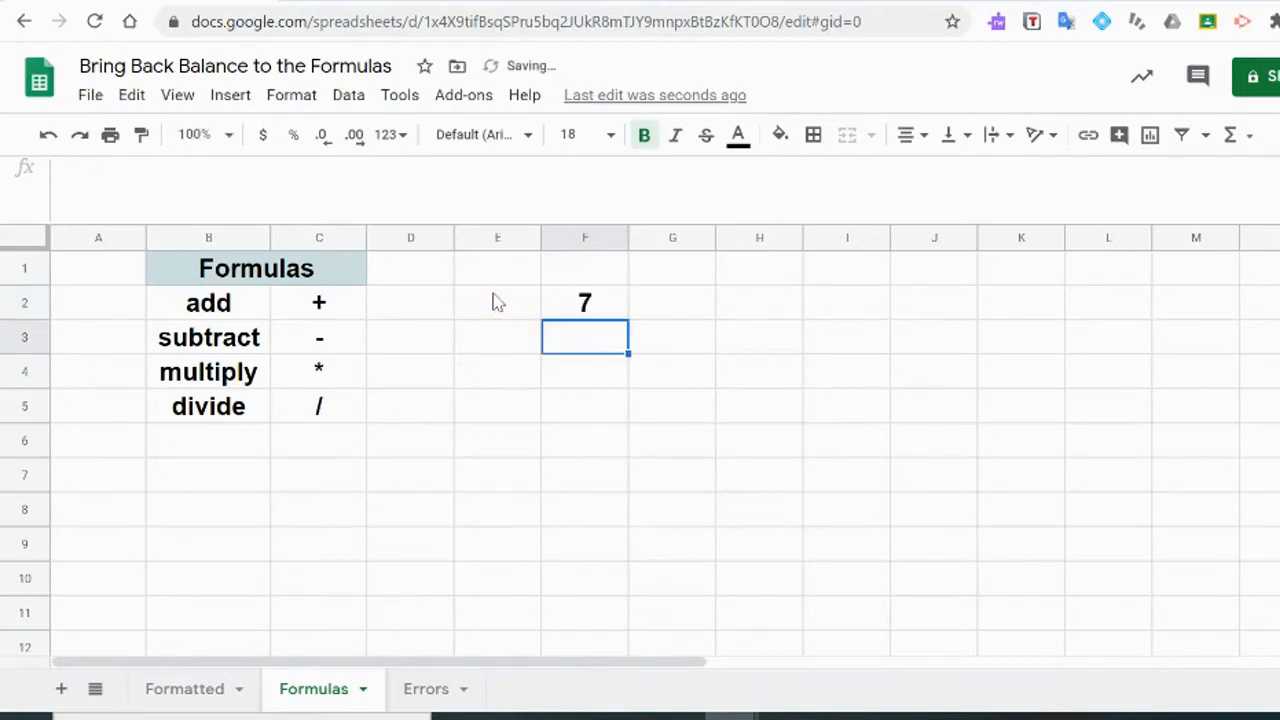
click(652, 308)
text(=)
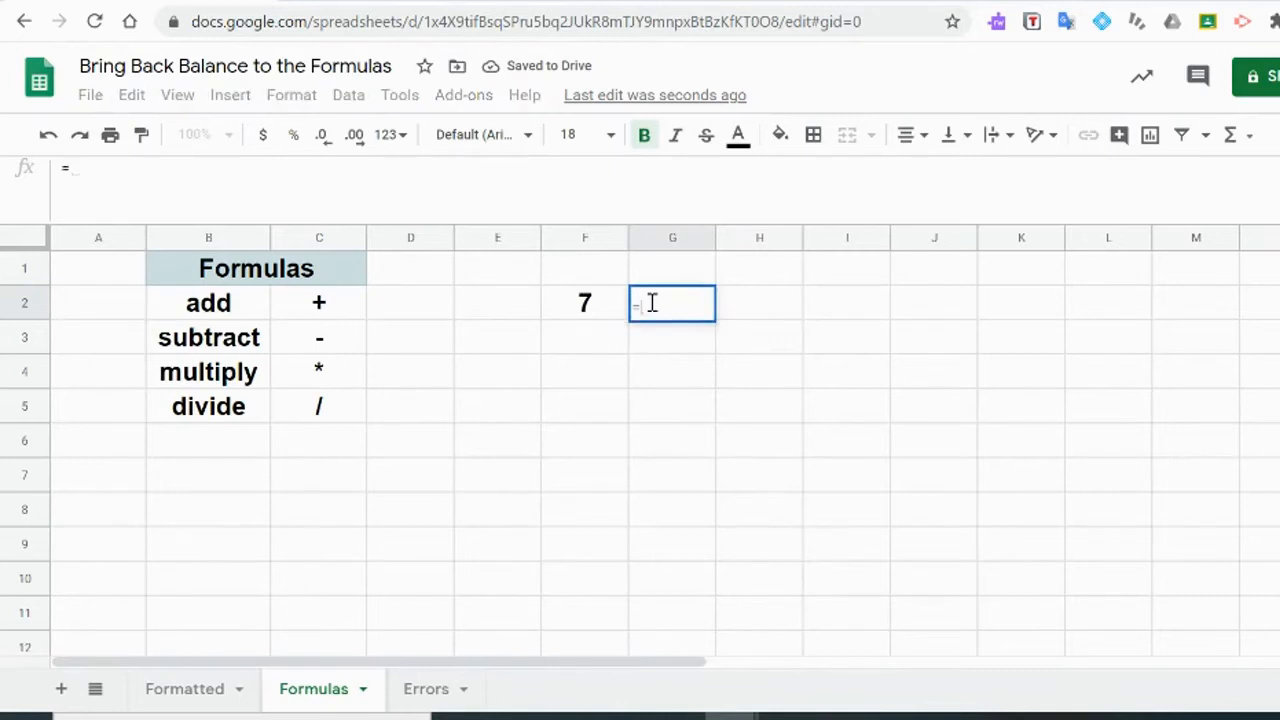
text(E2-1)
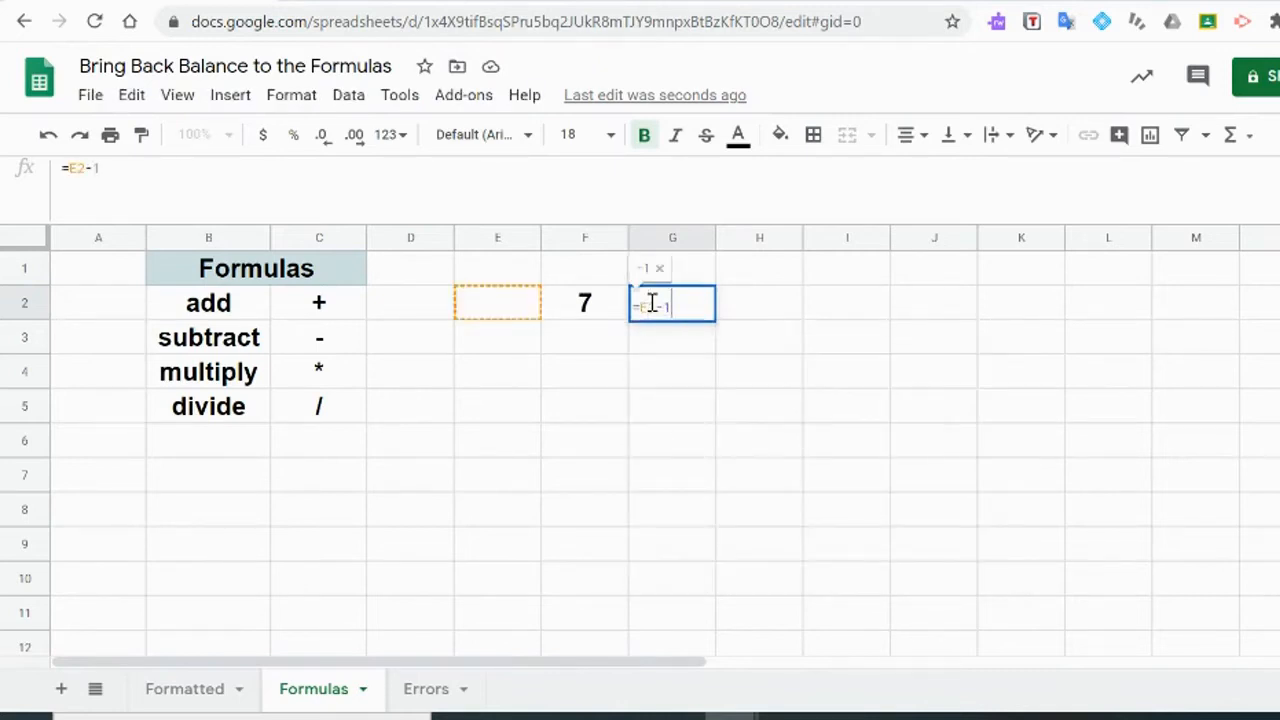
key(Return)
Enter the formula =E2*4 in cell H2 and the formula =E2/2 in cell I2
click(770, 312)
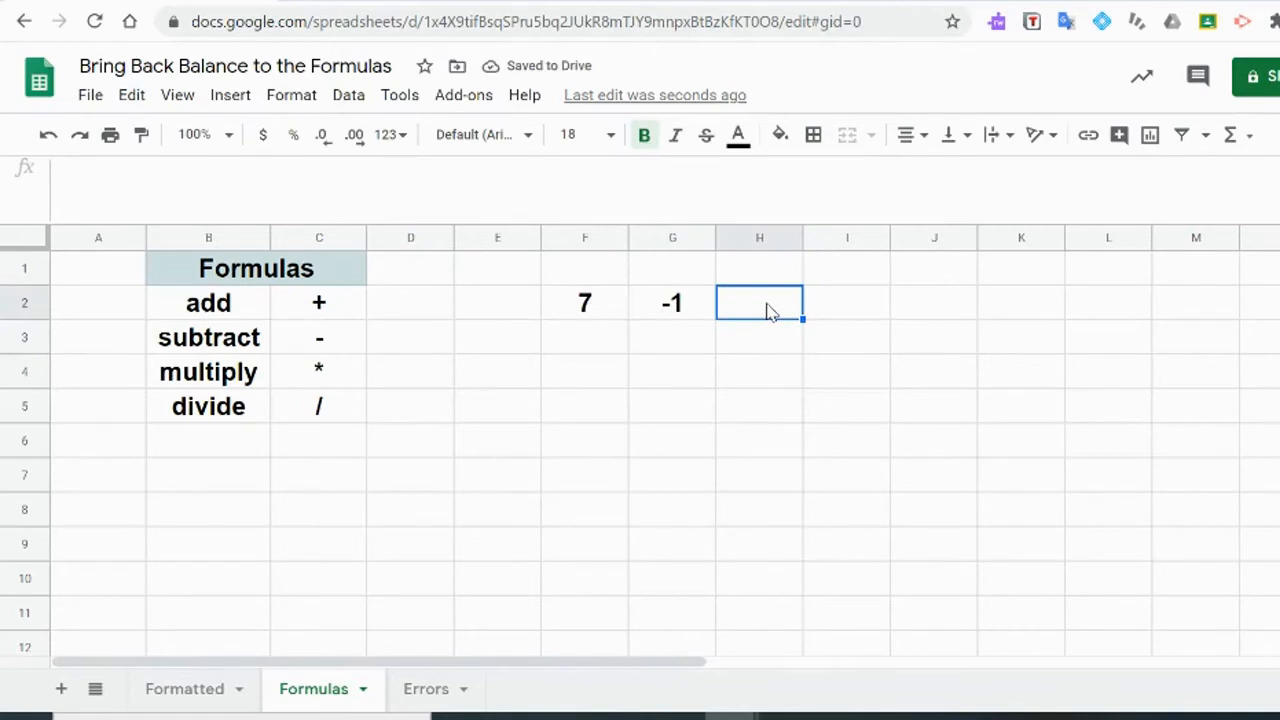
text(=)
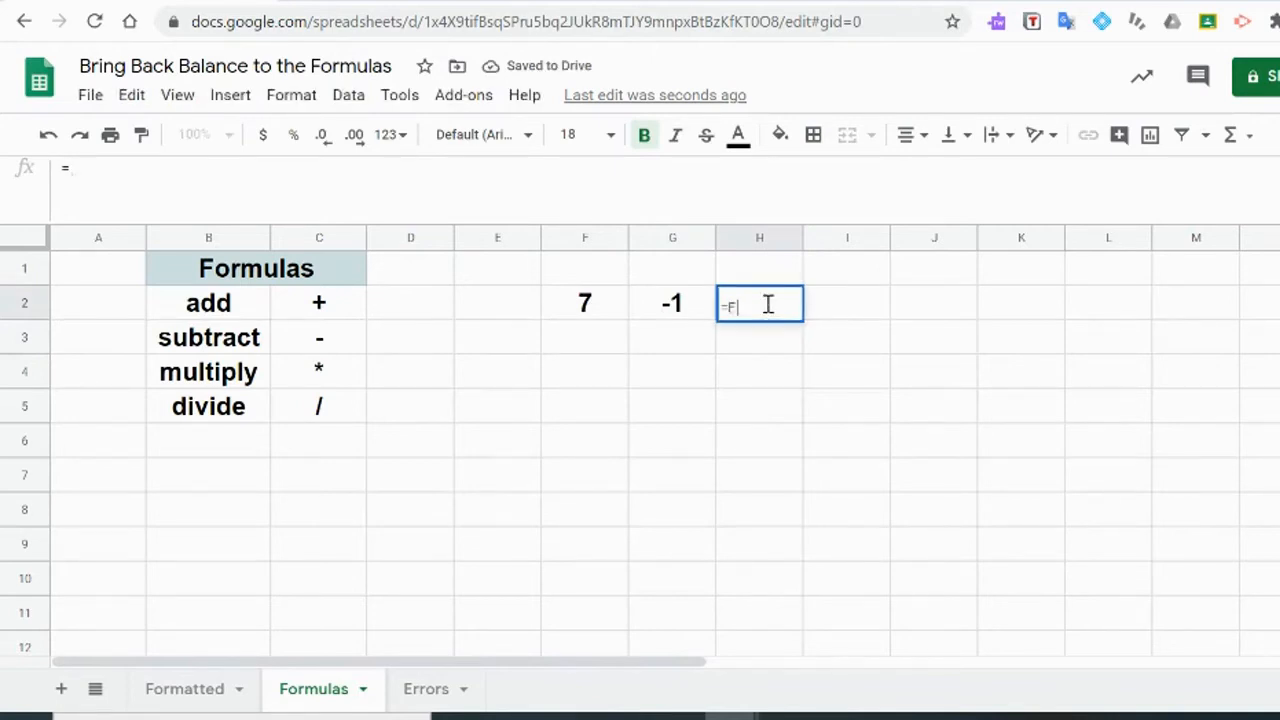
text(E2)
key(Tab)
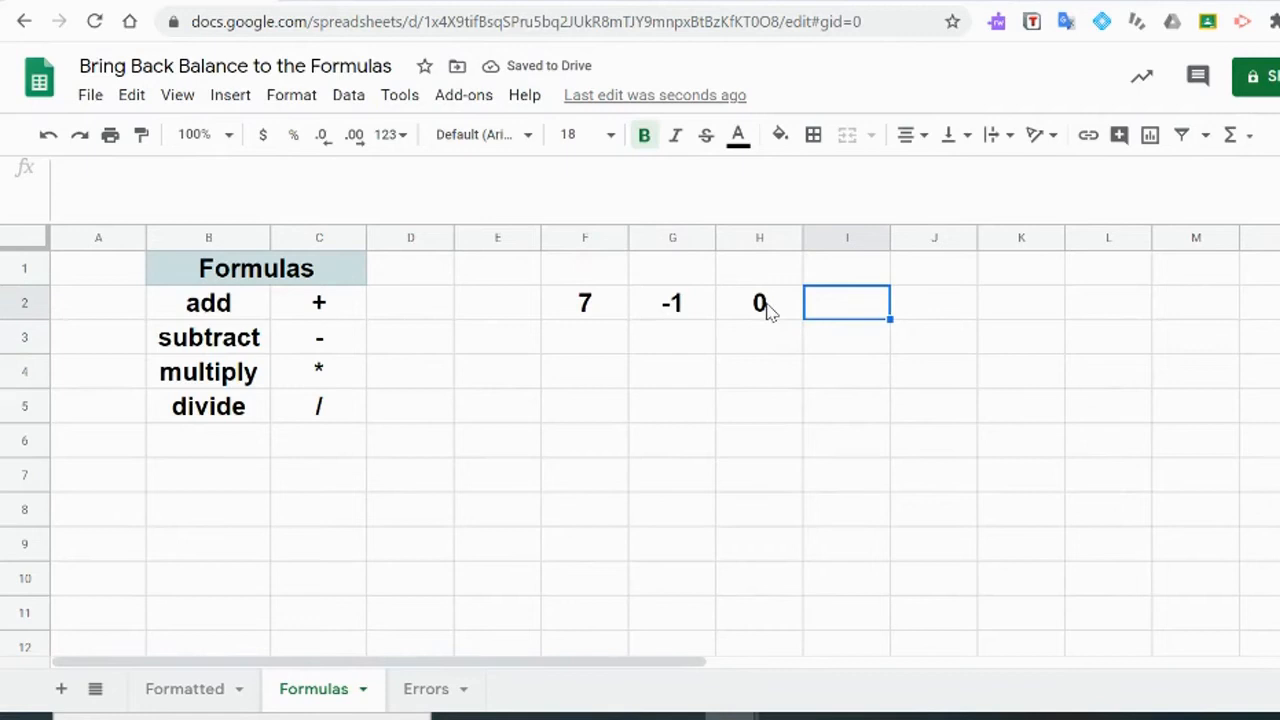
text(=E2/)
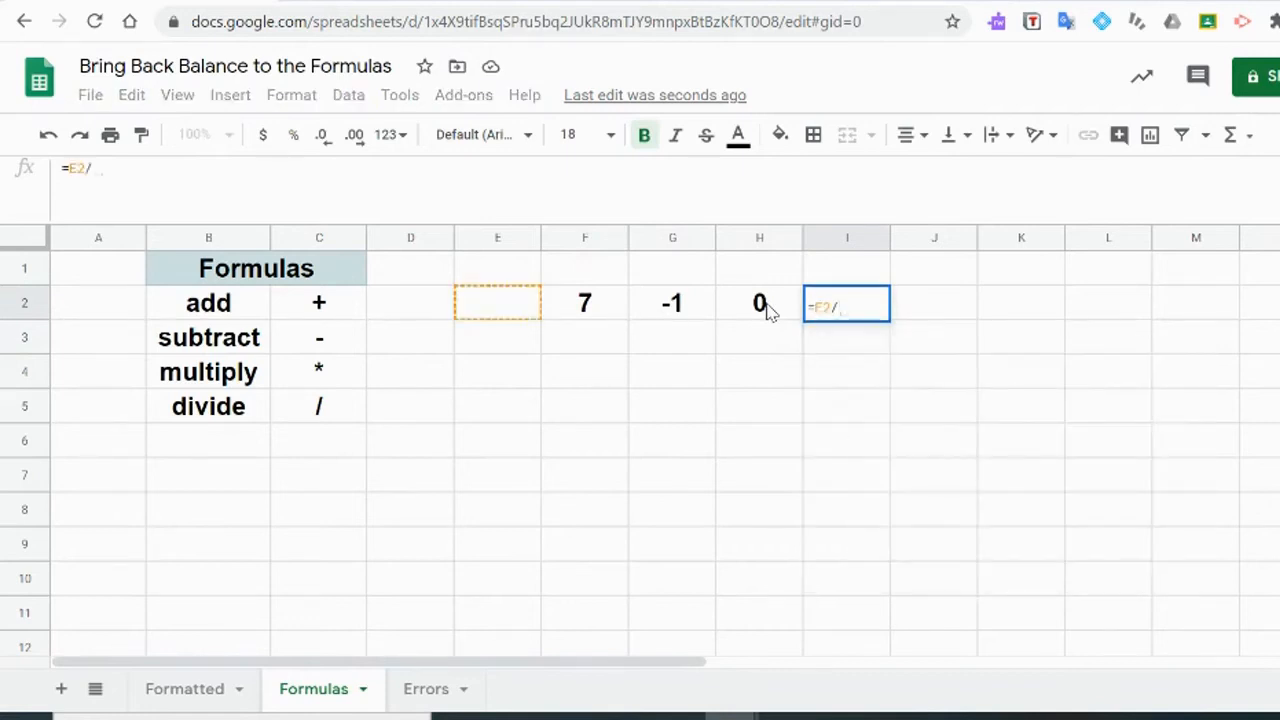
text(2)
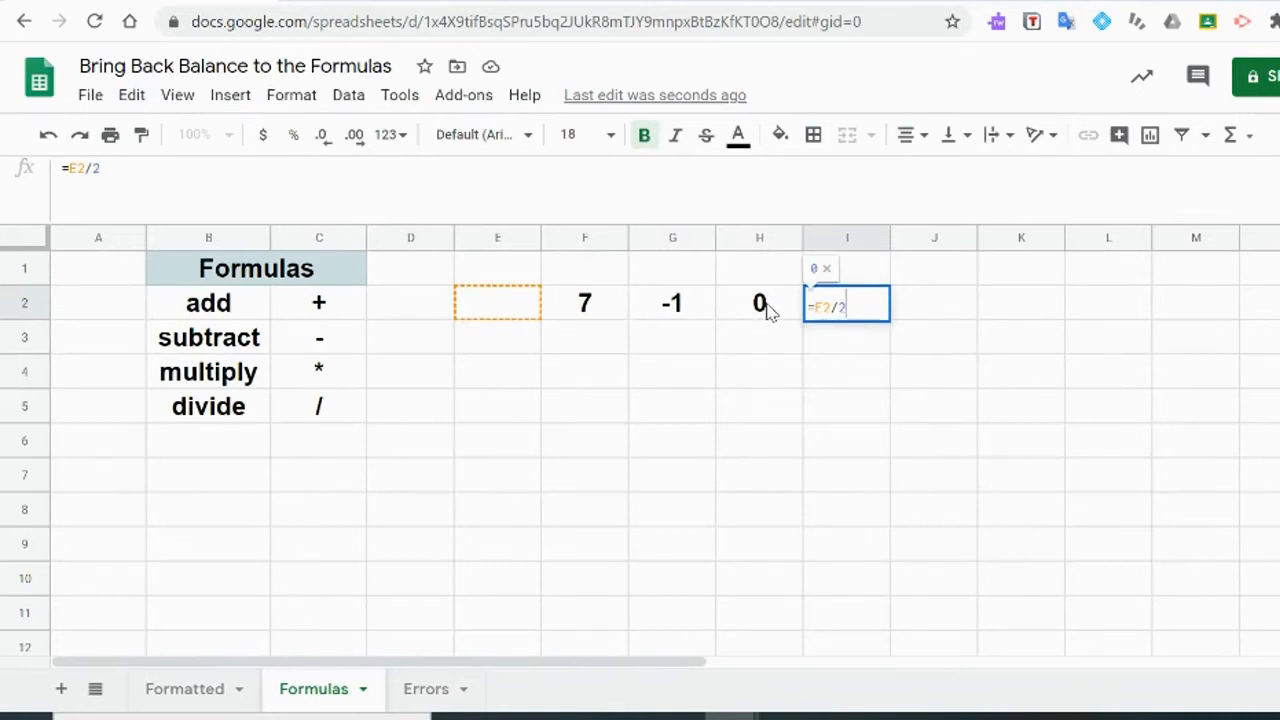
key(Return)
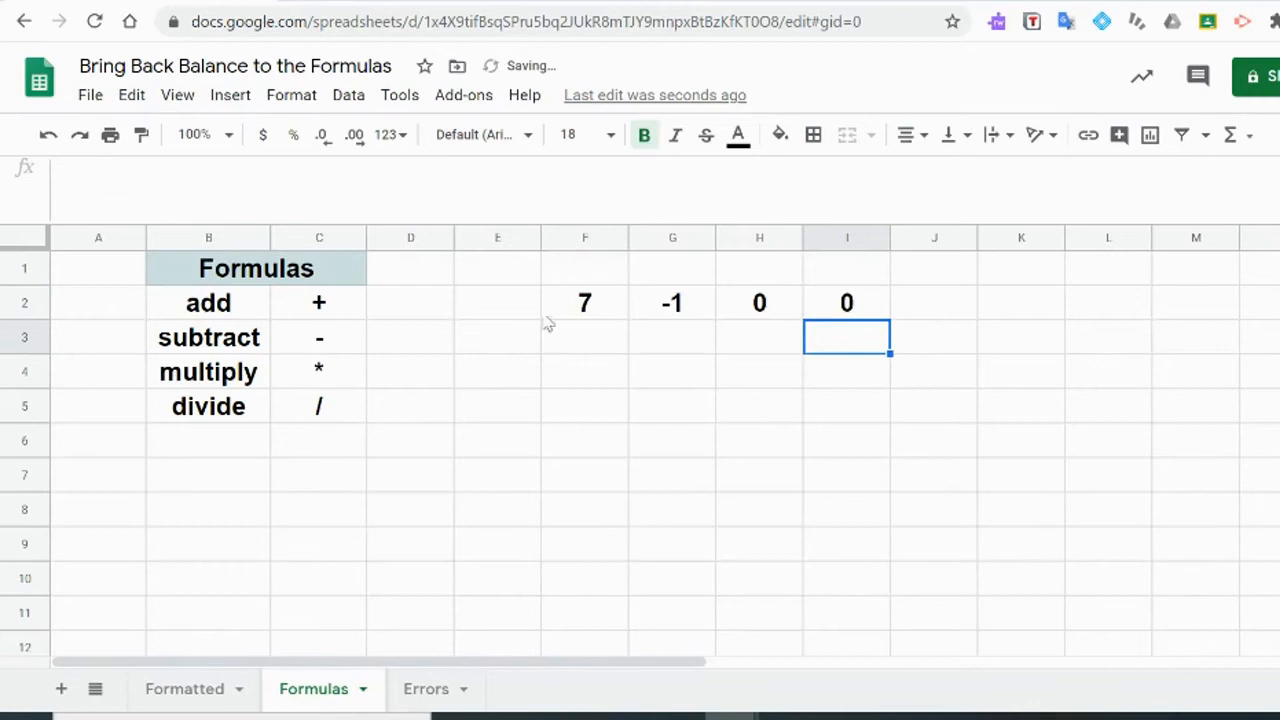
Enter the value 5 in cell E2 to feed the four formulas beside it
click(492, 312)
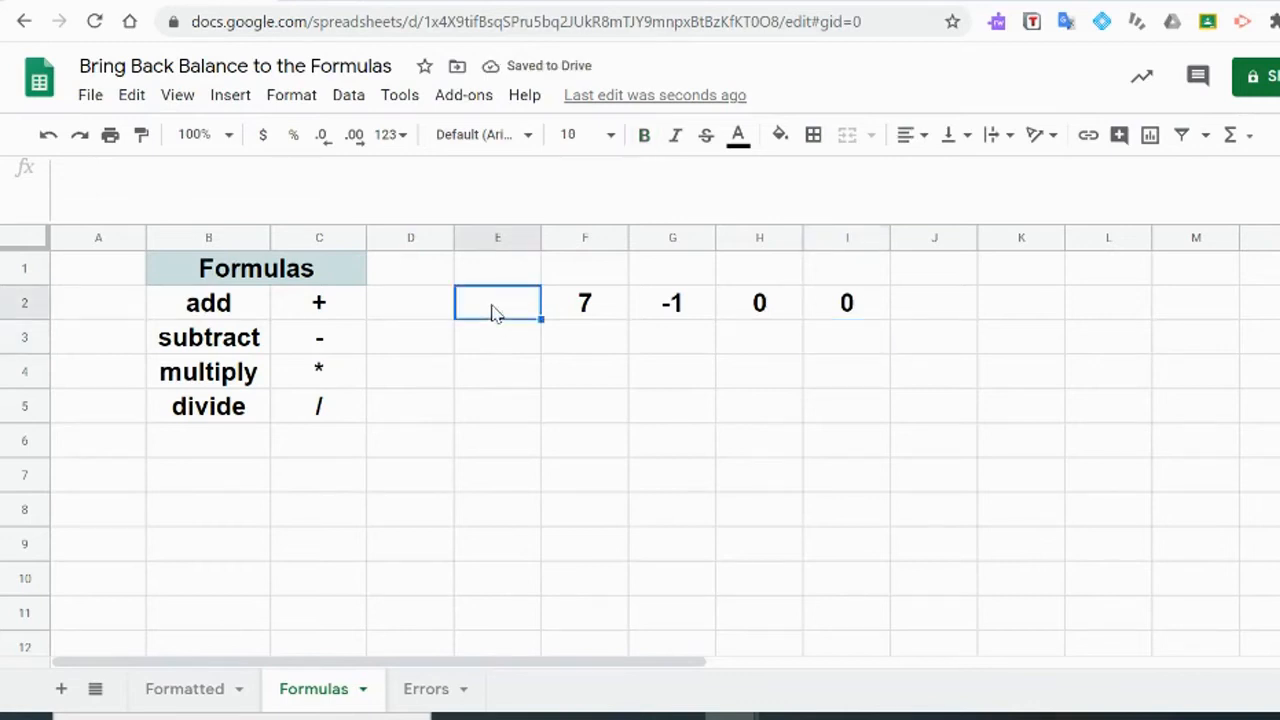
text(5)
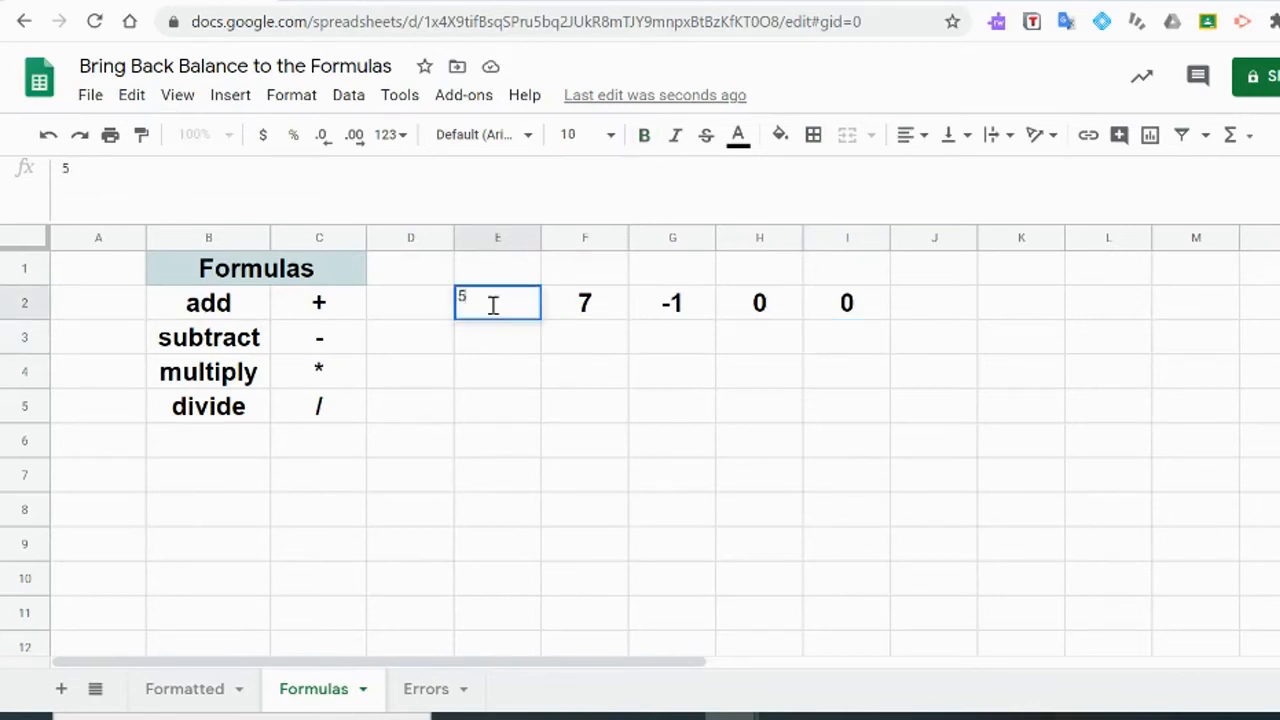
key(Return)
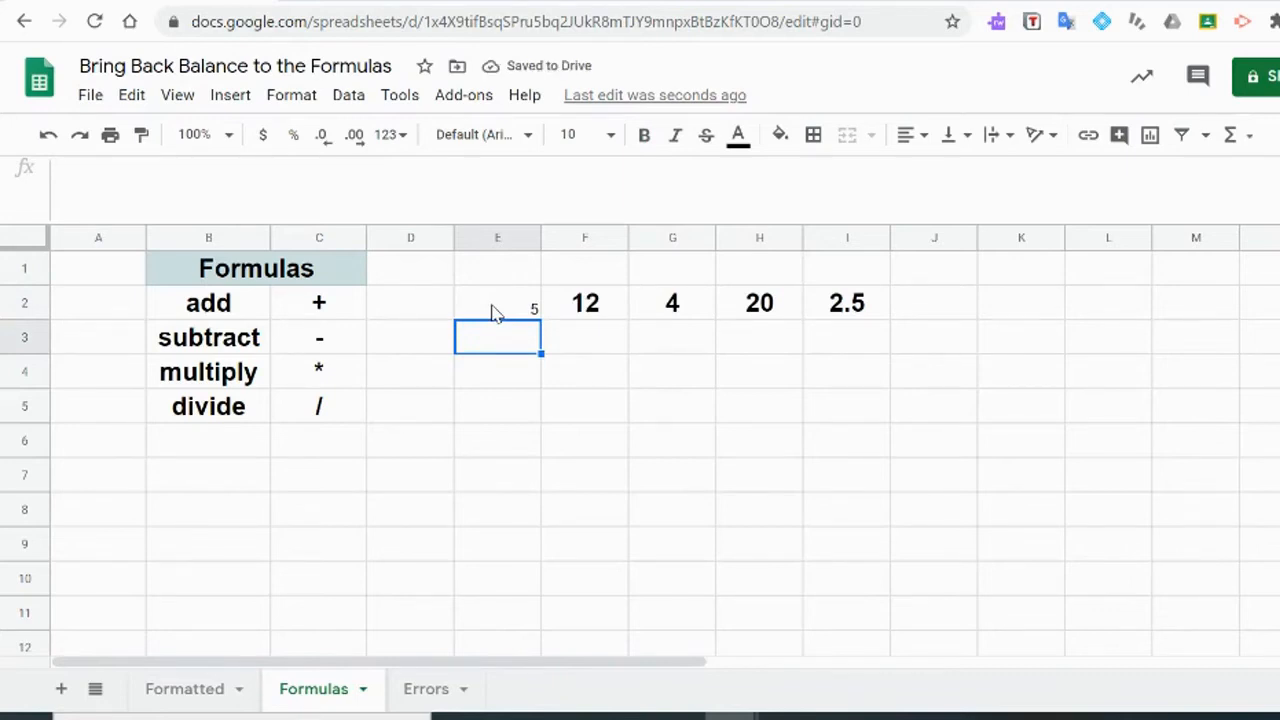
Change the input value in cell E2 to 10
click(491, 312)
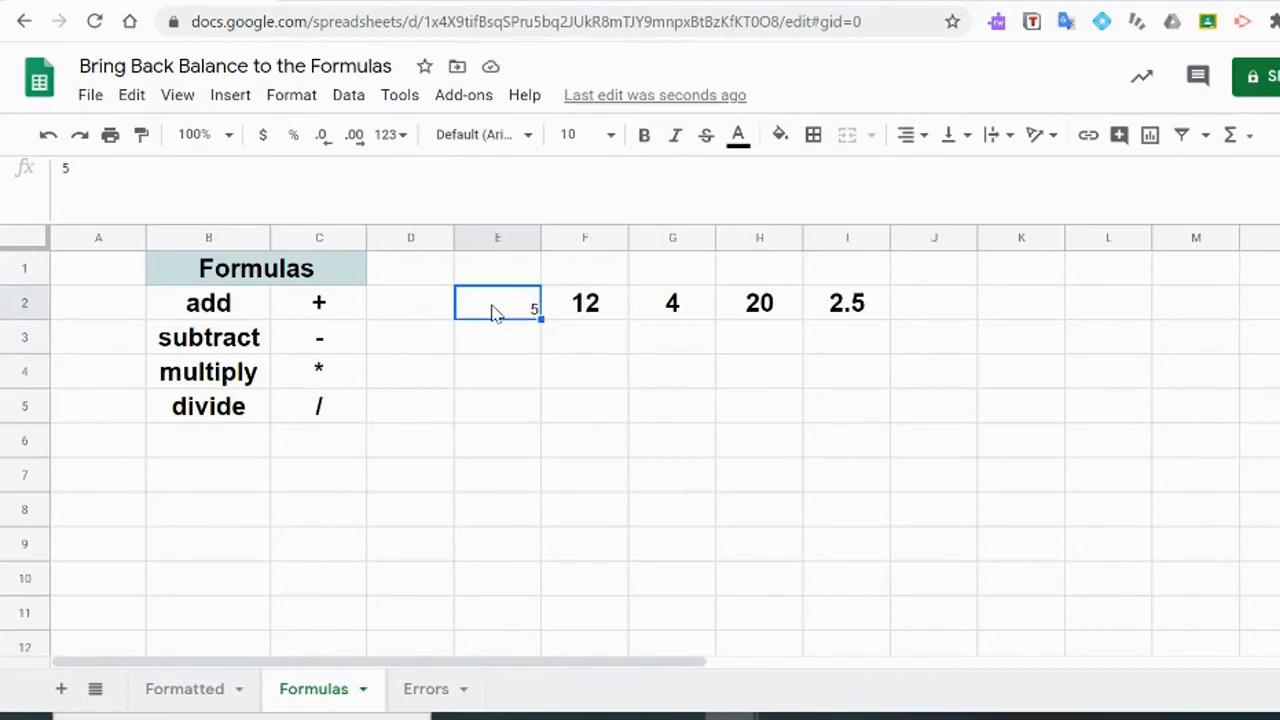
text(10)
key(Return)
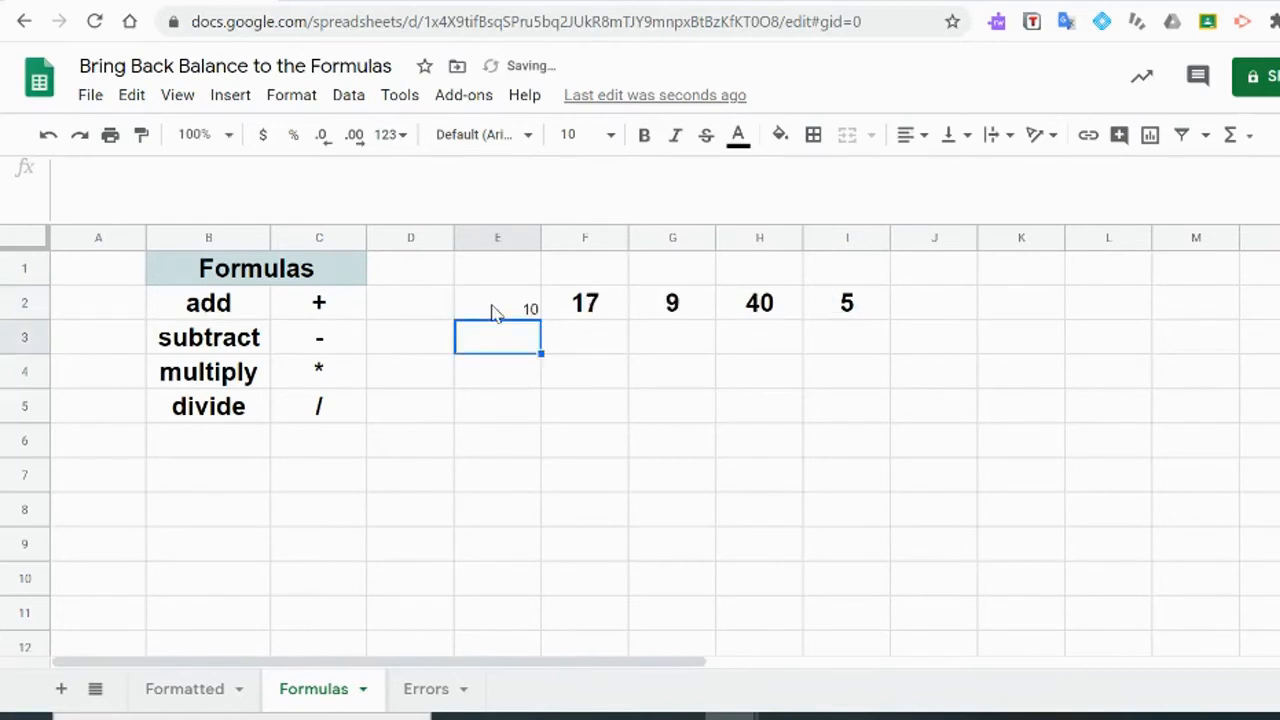
Set the input value in cell E2 to 30
click(491, 312)
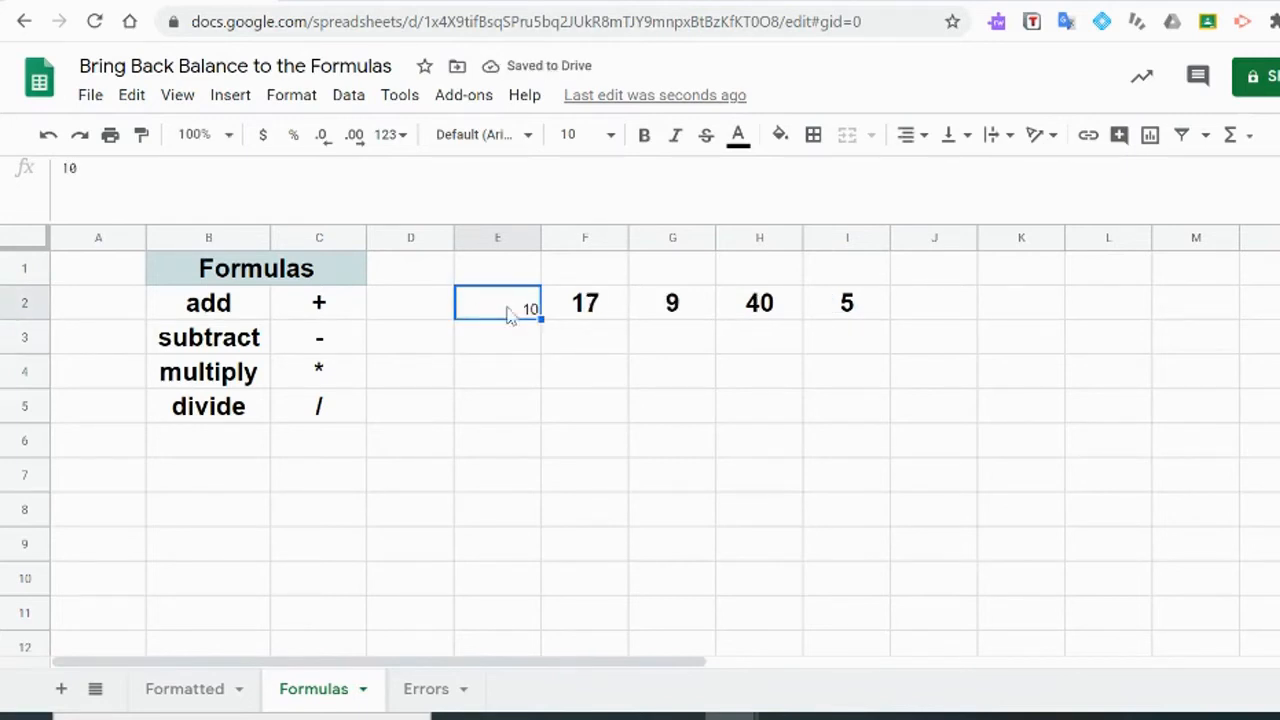
text(30)
key(Return)
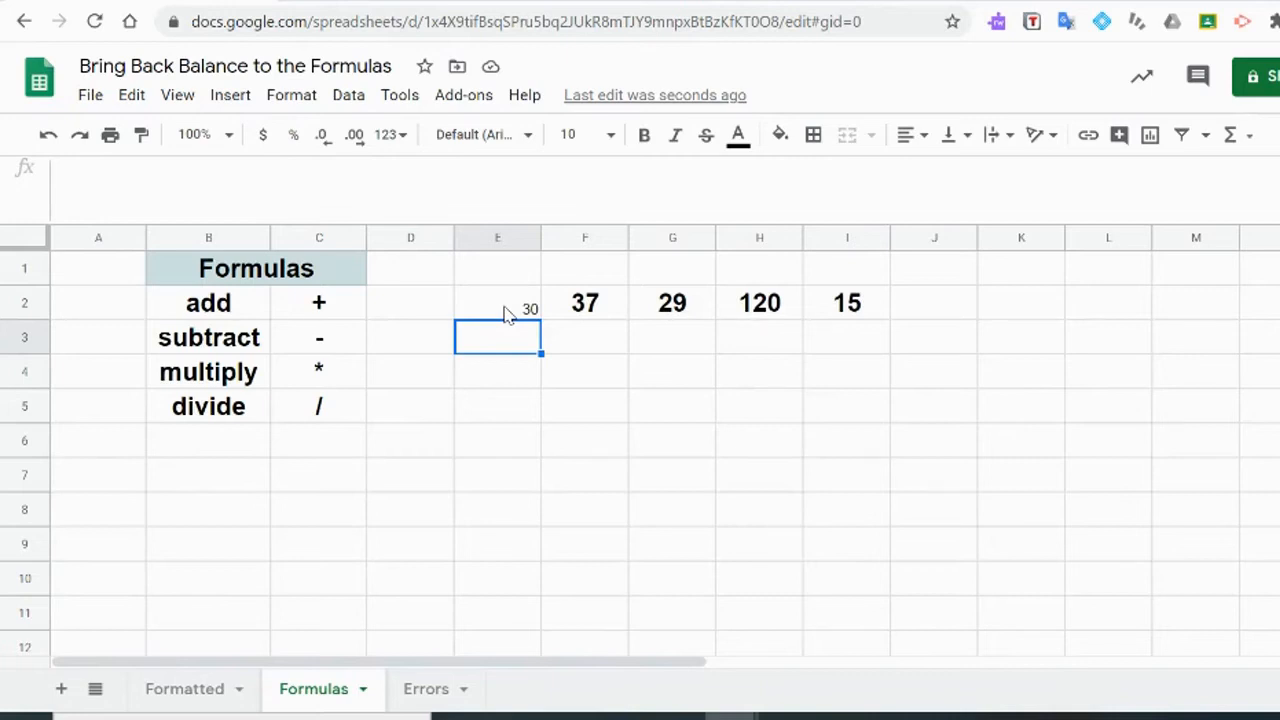
Clear the input value and the four example formulas from cells E2 to I2
click(507, 314)
drag(508, 314, 843, 302)
key(Delete)
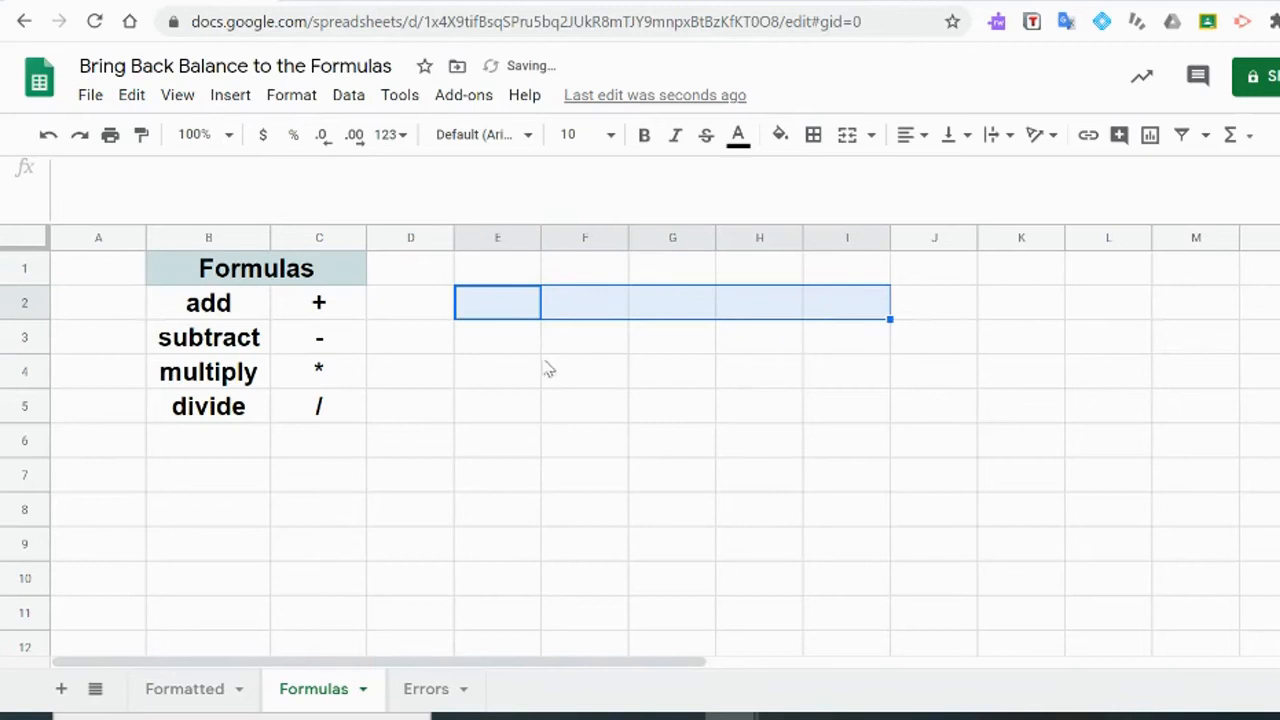
click(489, 351)
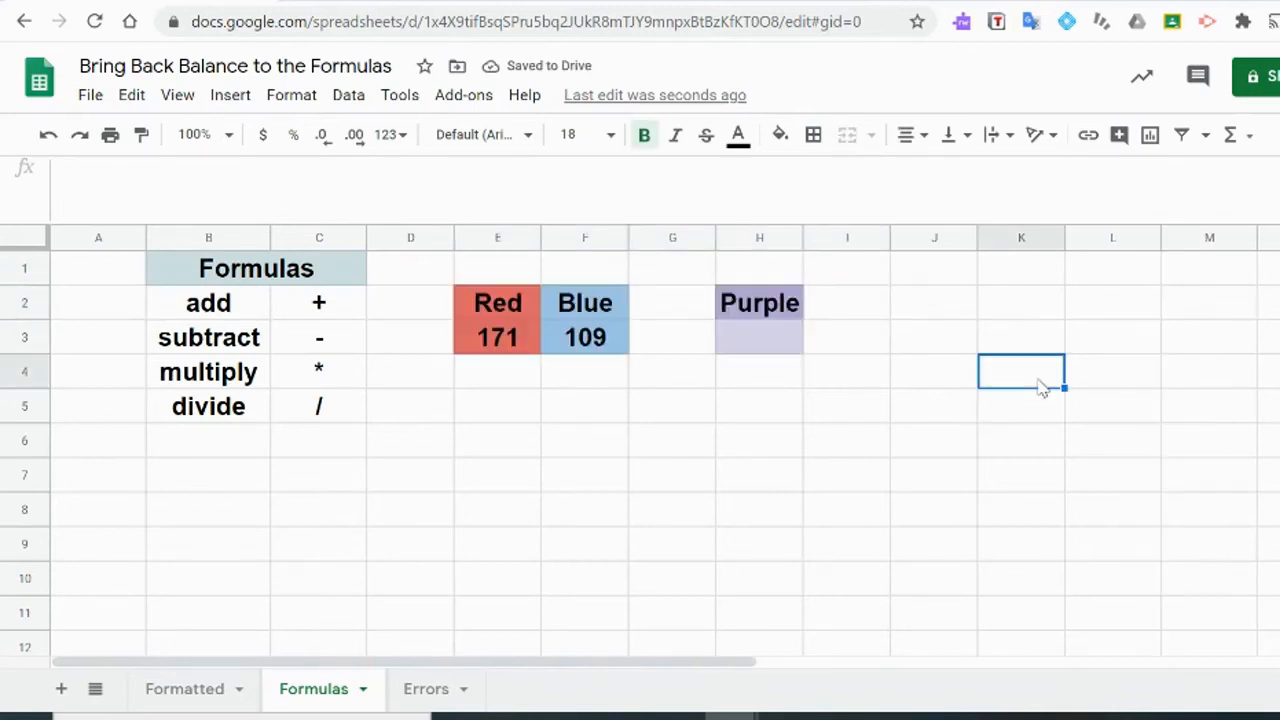
In cell H3 under Purple, enter =E3/2+F3/2 to add half of the Red value to half of the Blue value
click(777, 346)
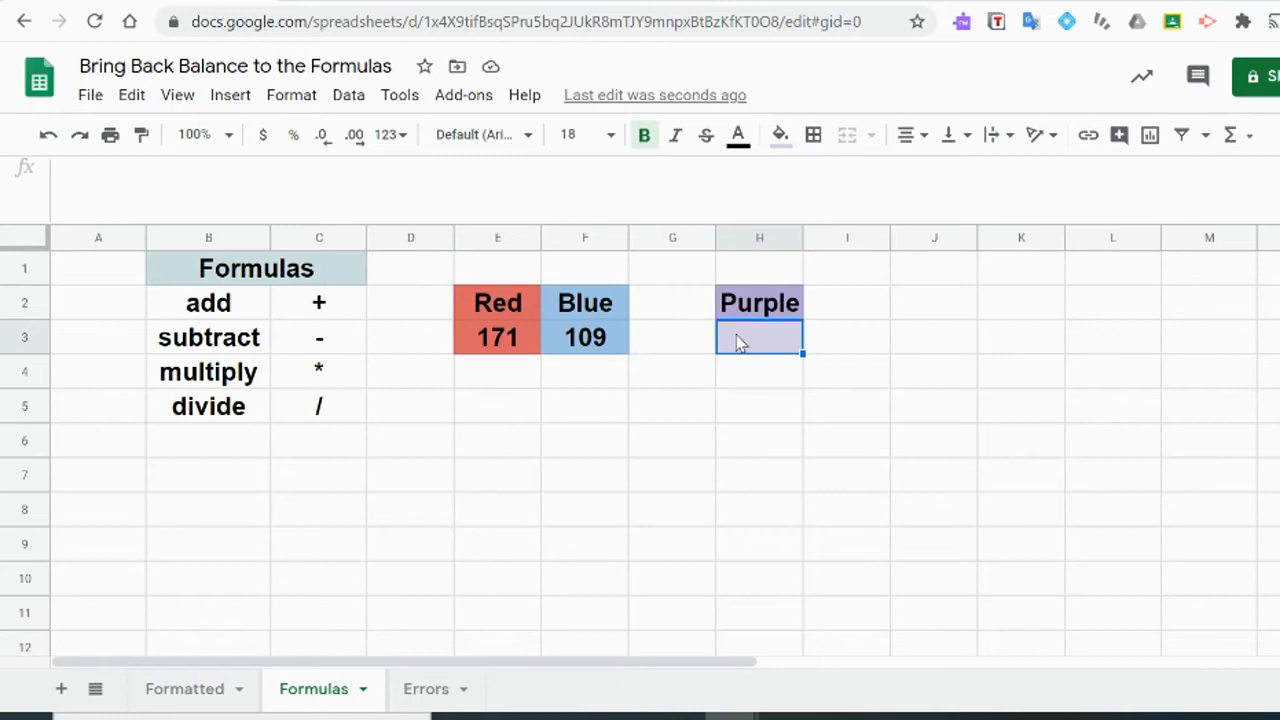
text(=)
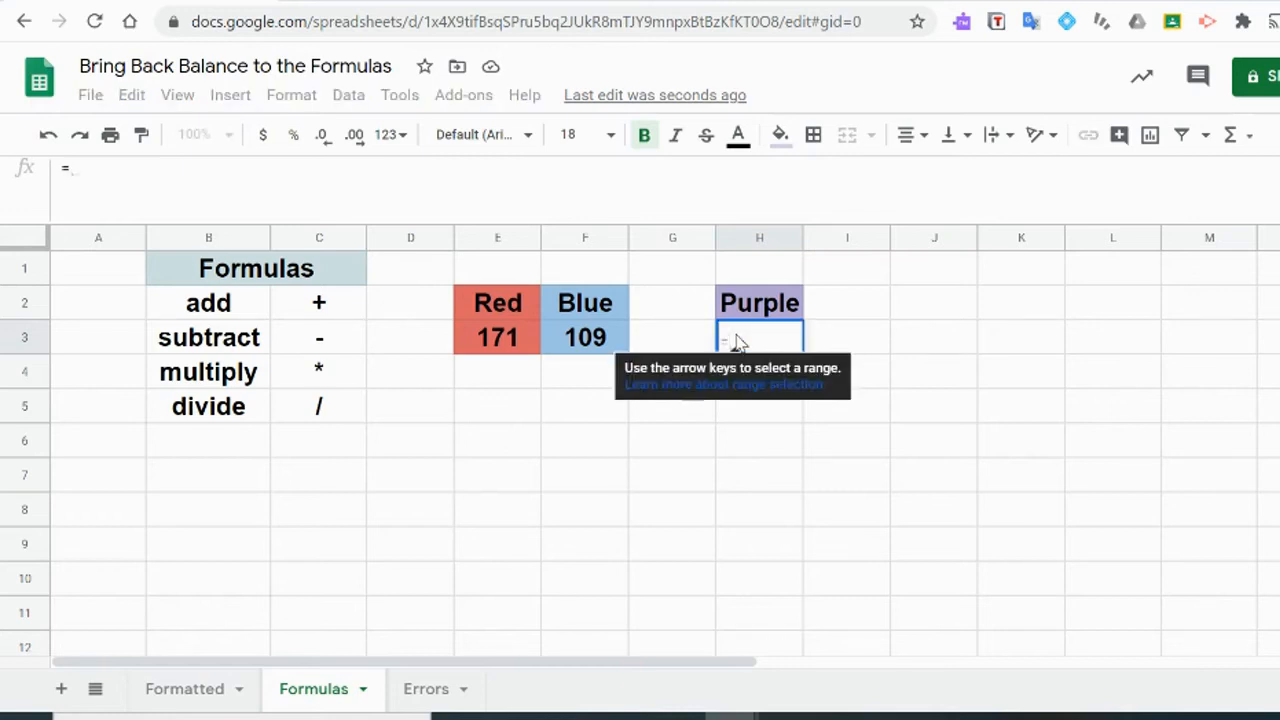
click(497, 340)
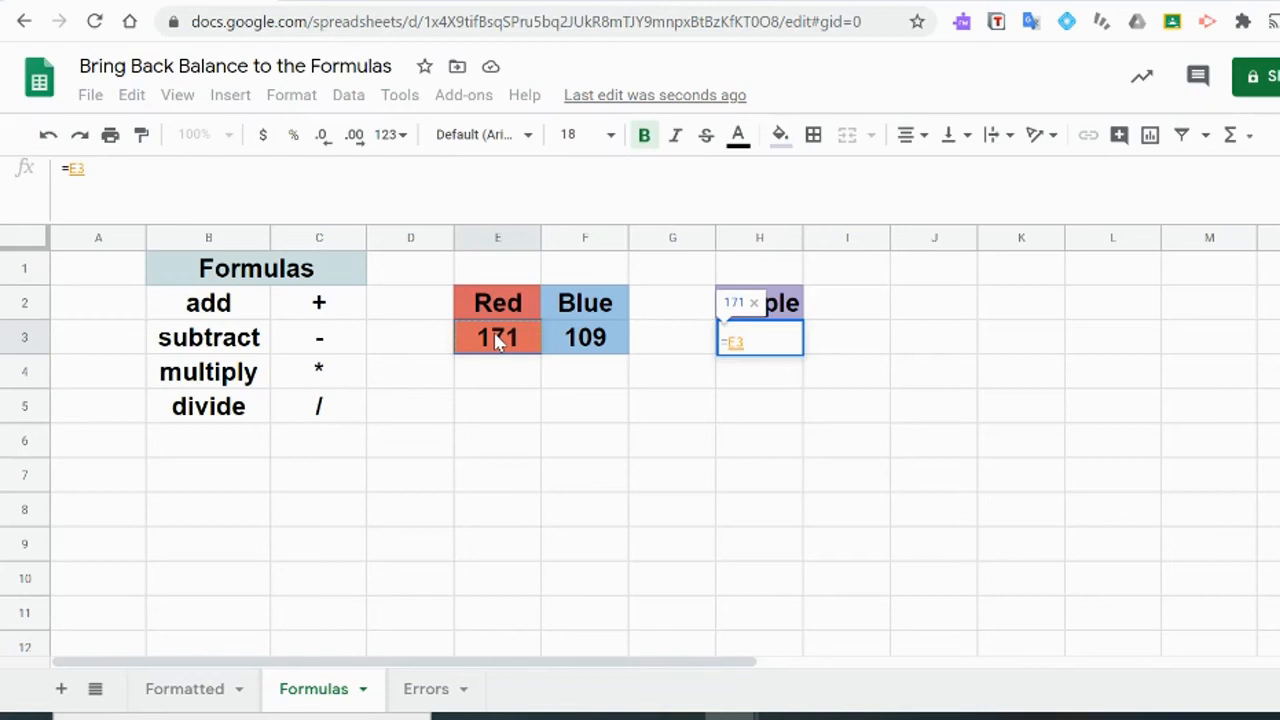
text(/)
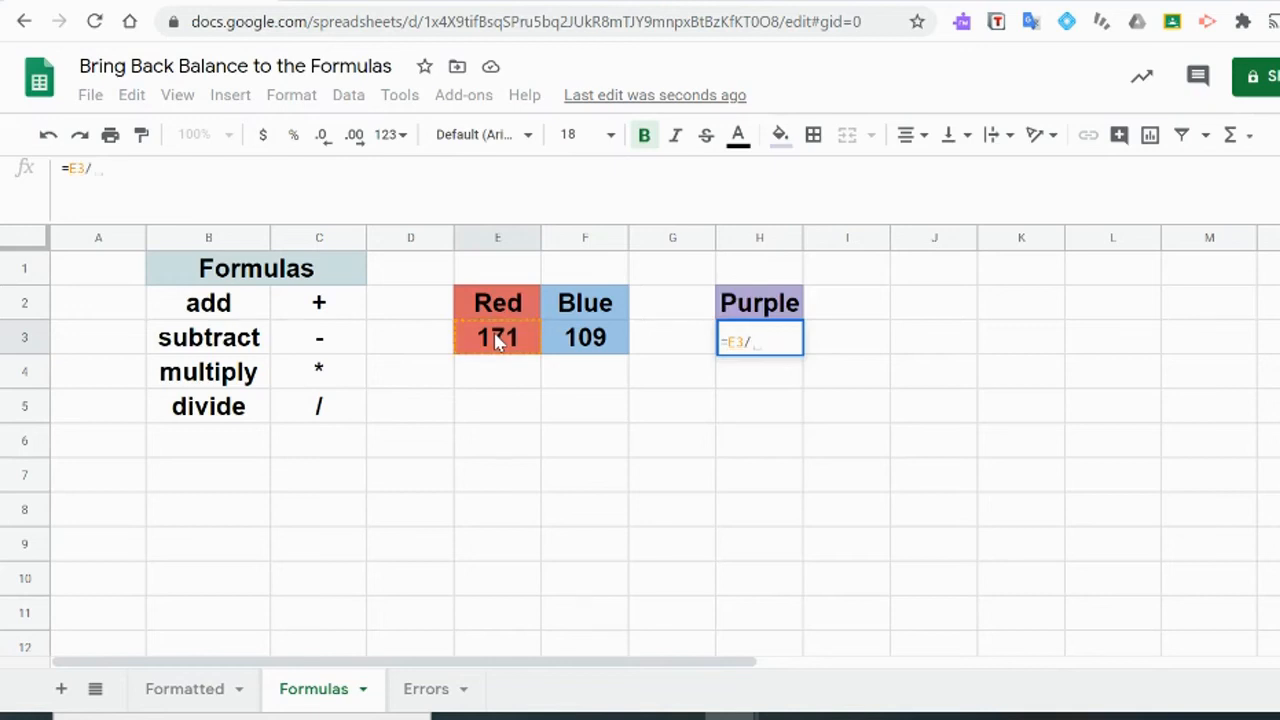
text(2)
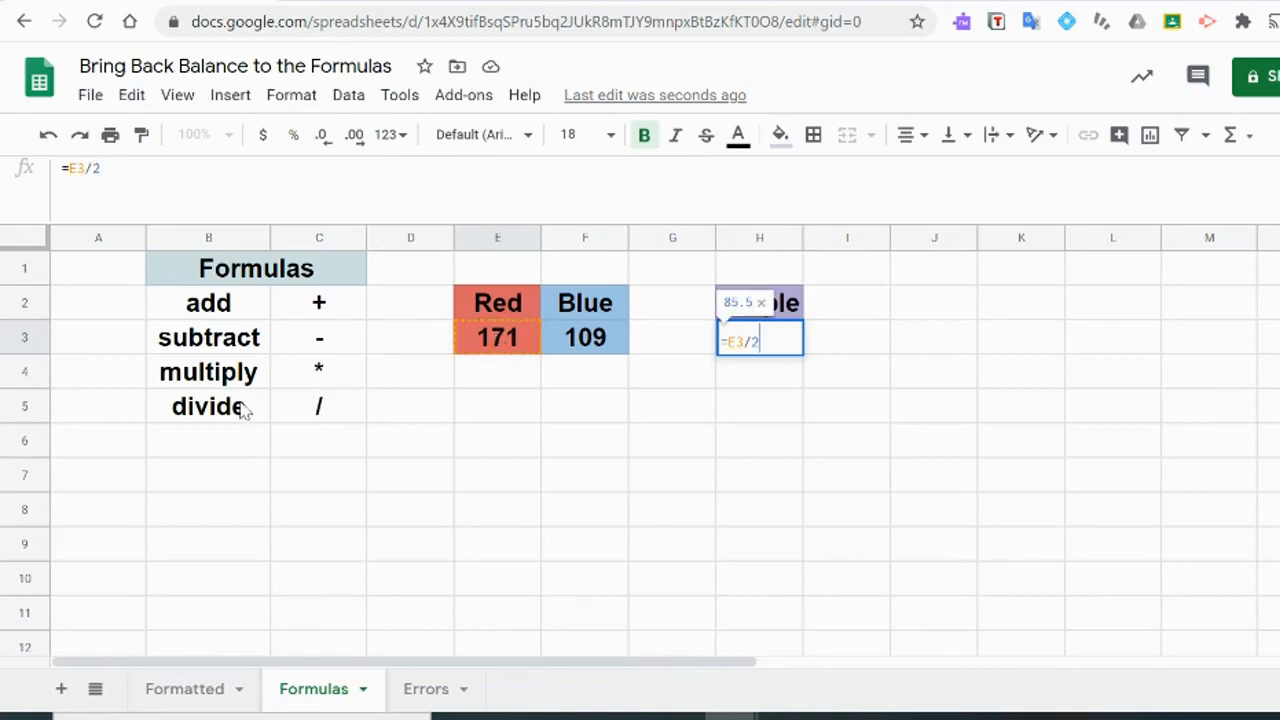
text(+)
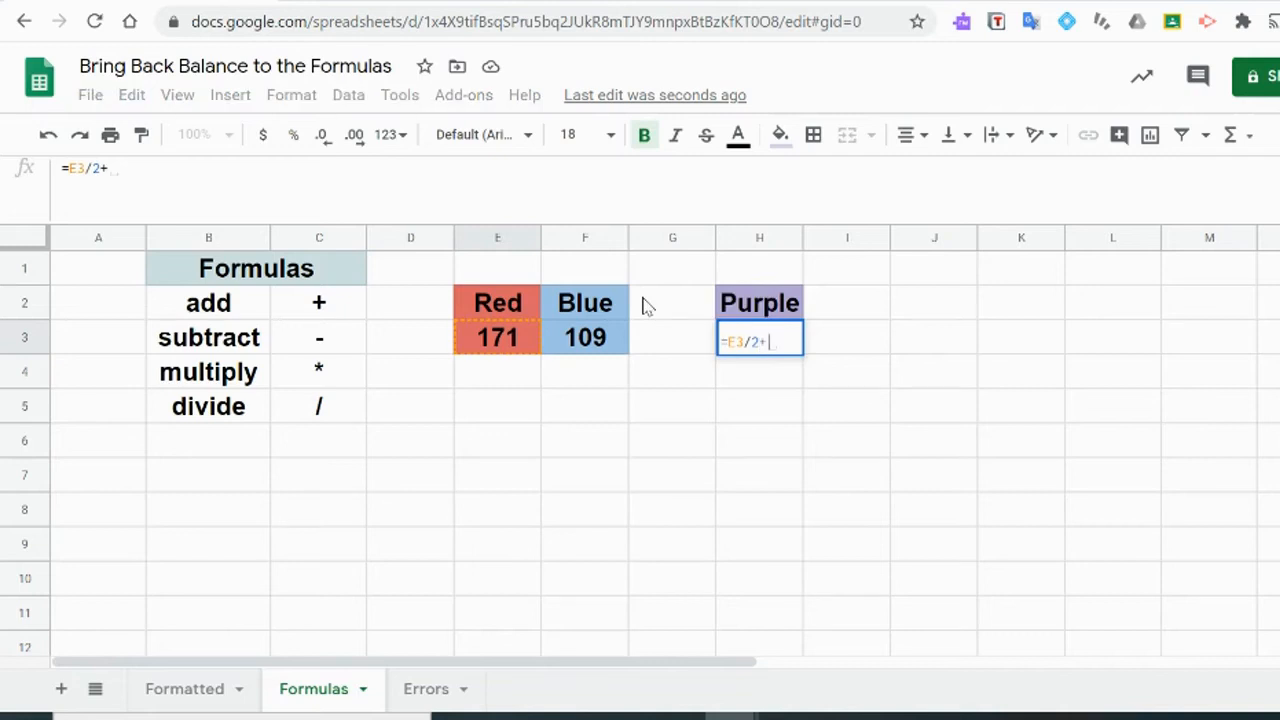
click(592, 341)
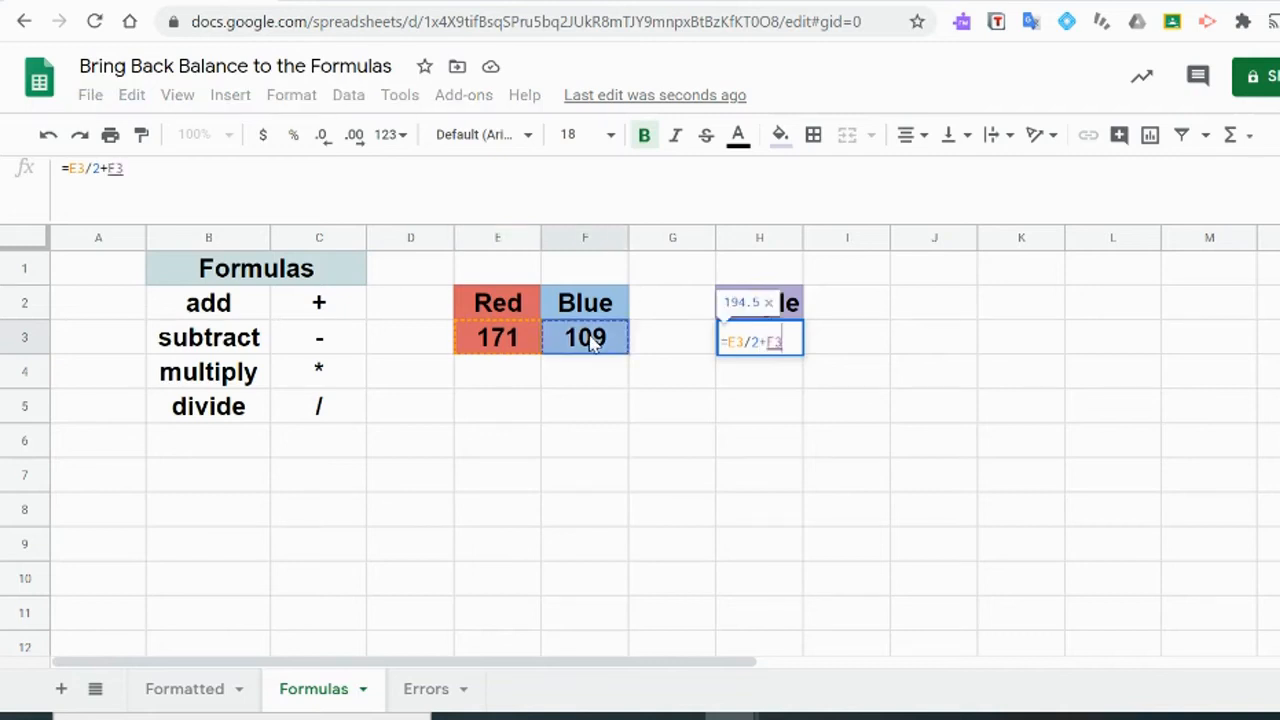
text(/2)
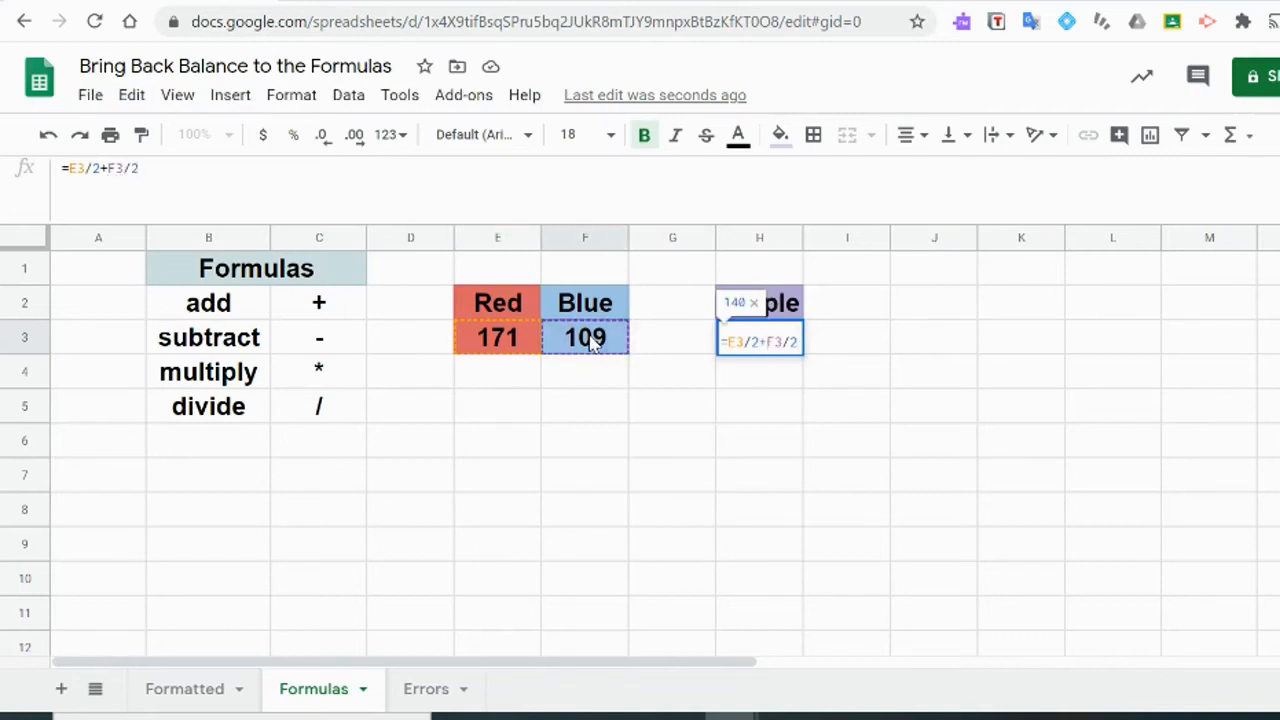
key(Return)
Edit the Purple formula in cell H3 so the Red half is multiplied instead of divided, giving =E3*0.5+F3/2
click(771, 337)
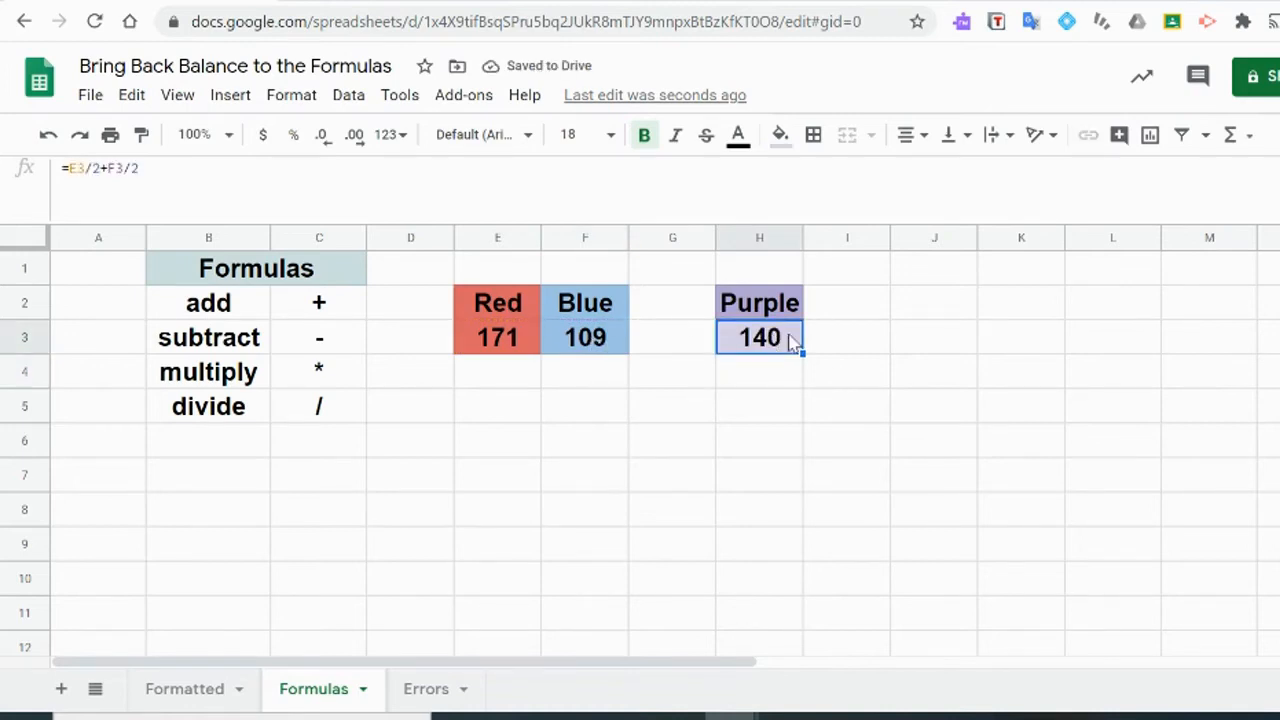
double_click(790, 340)
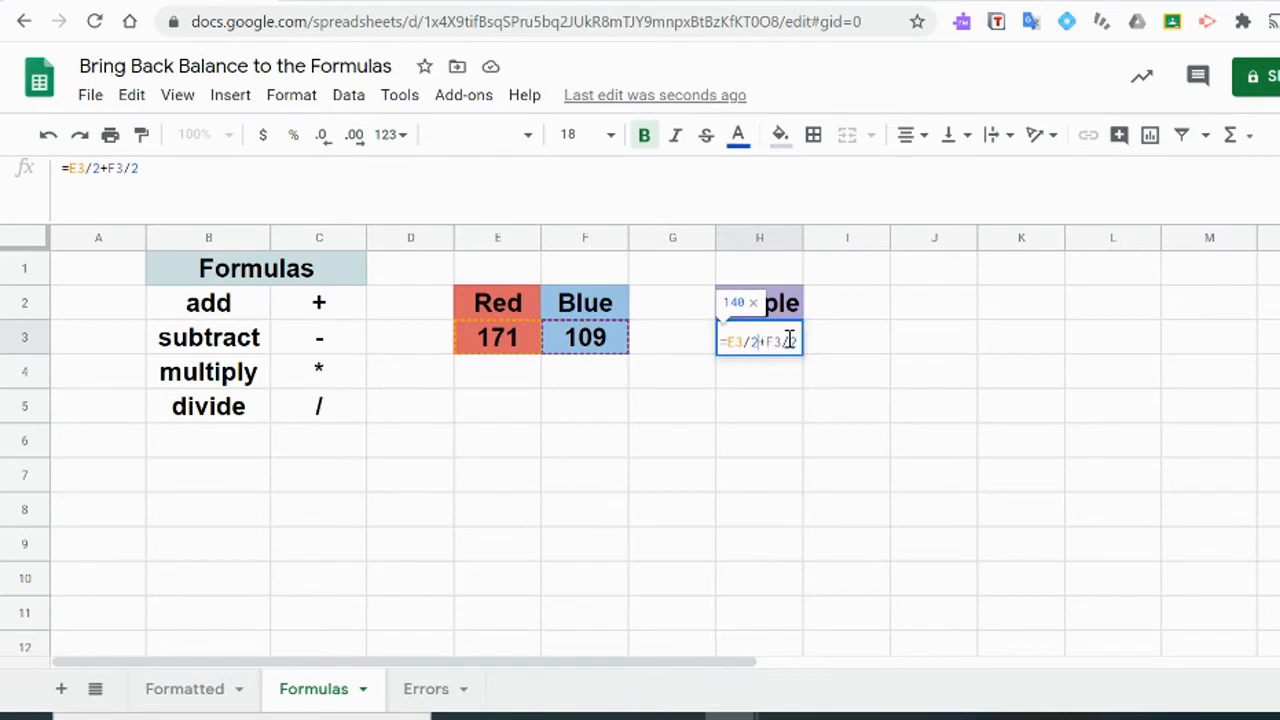
key(BackSpace)
key(BackSpace)
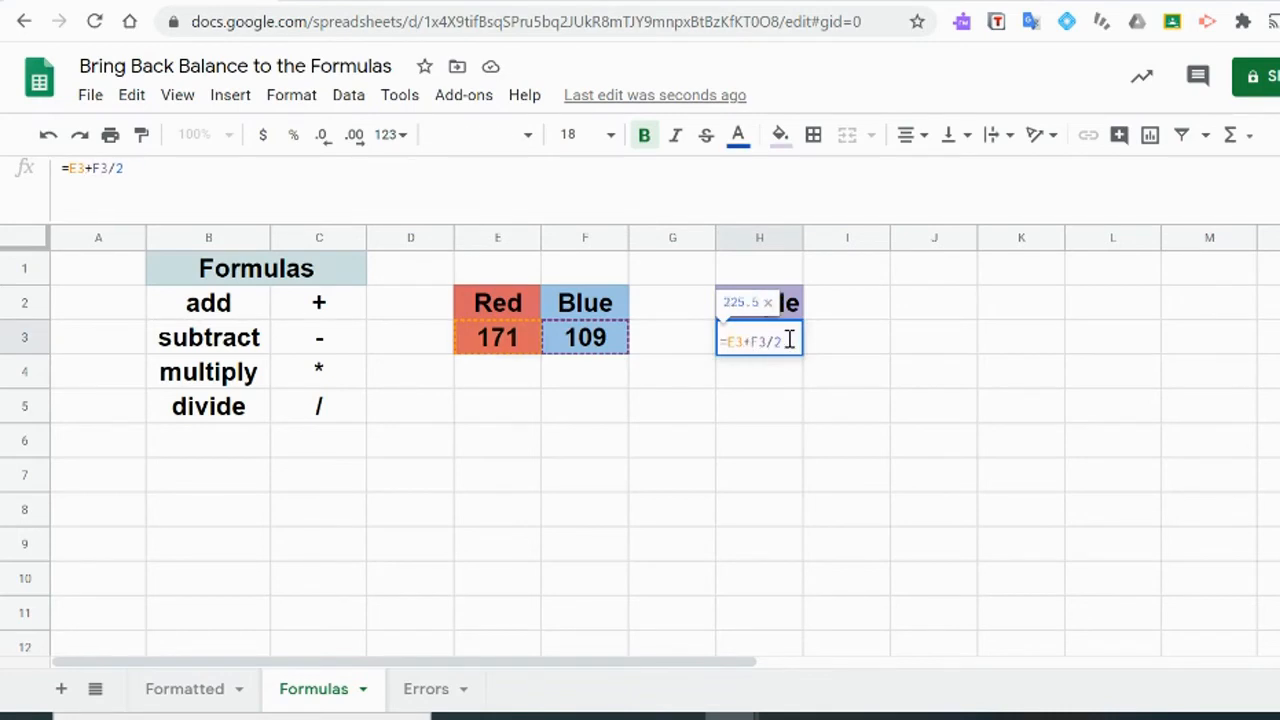
text(*0.5)
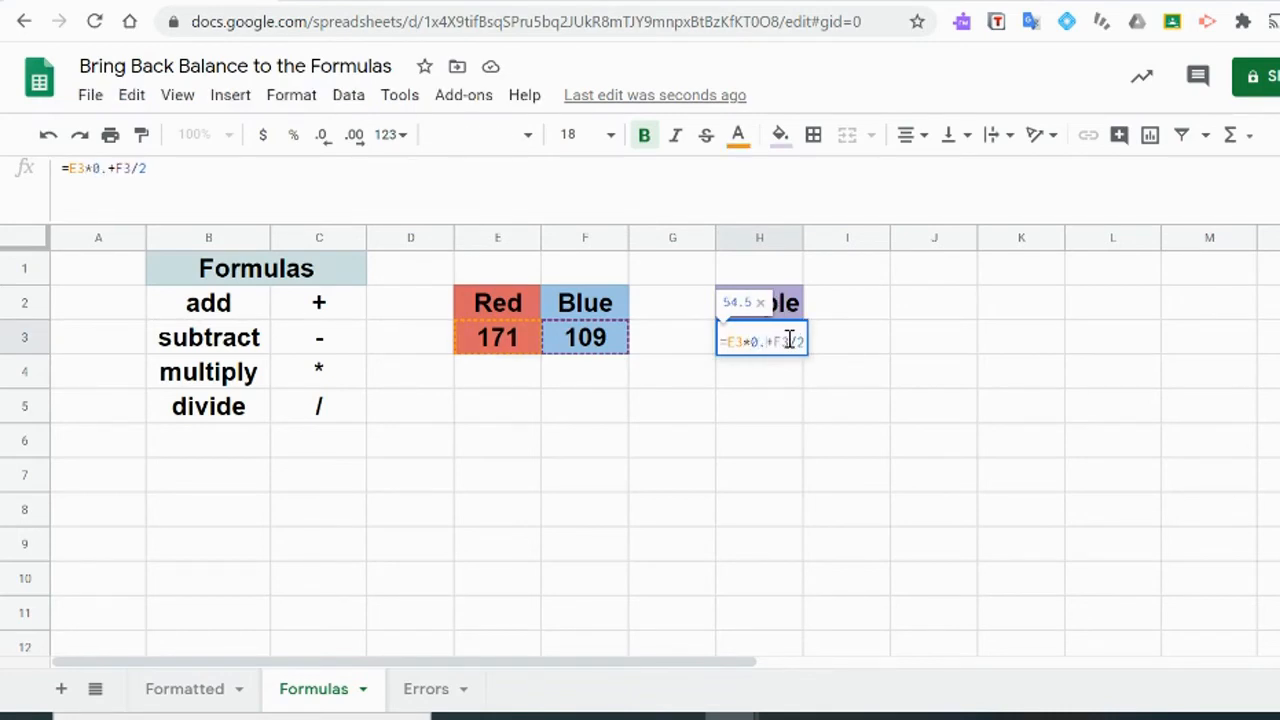
key(Return)
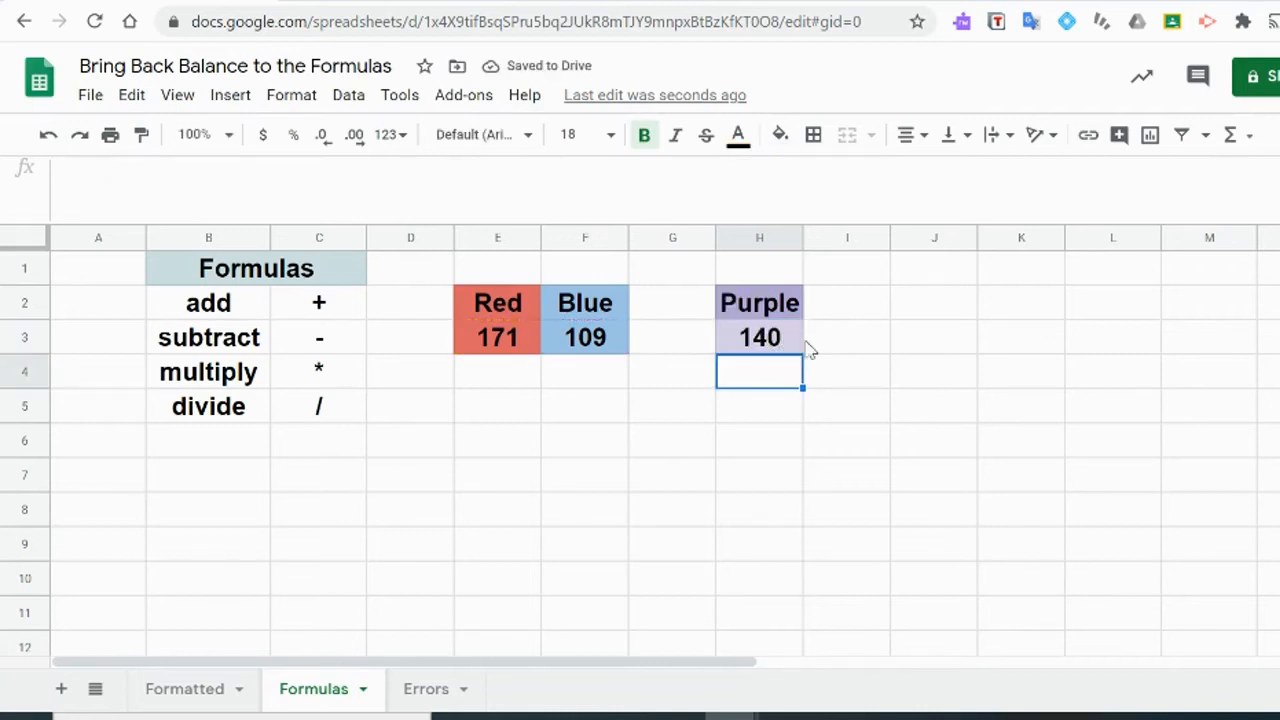
Replace the Purple formula in cell H3 with =E3+F3/2, adding Red to Blue divided by 2 without parentheses
click(786, 345)
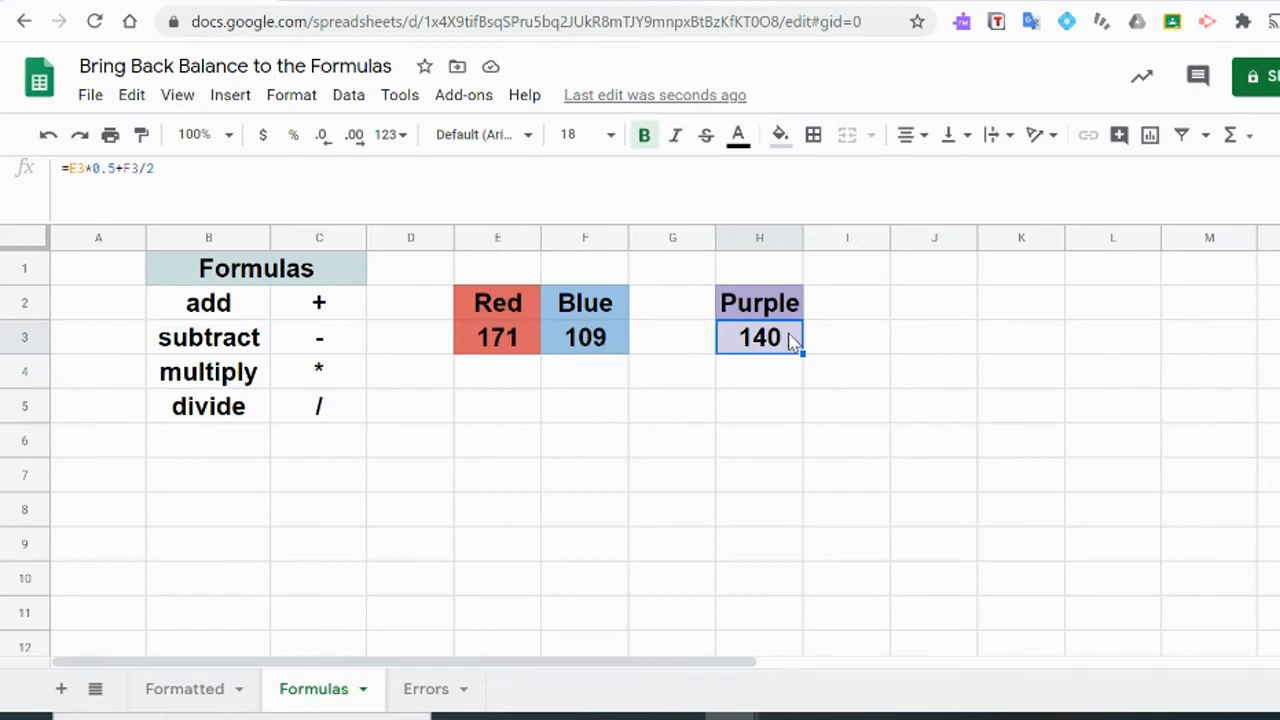
text(=)
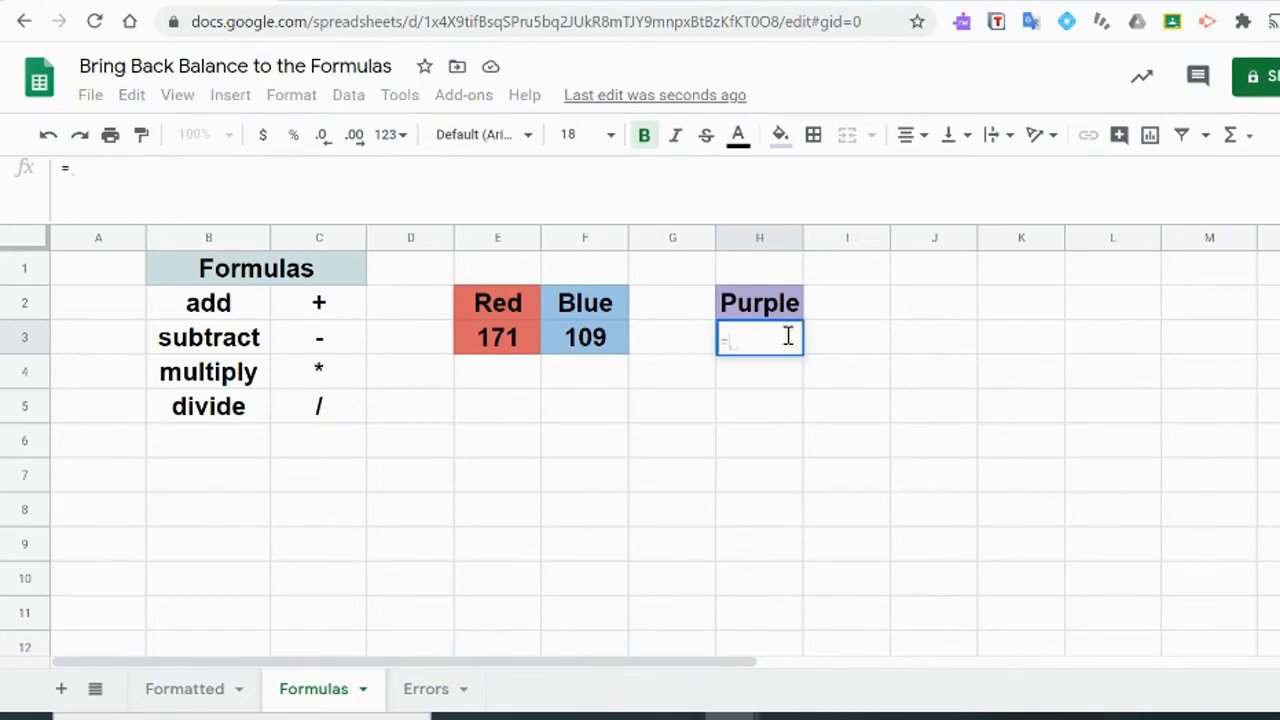
click(506, 342)
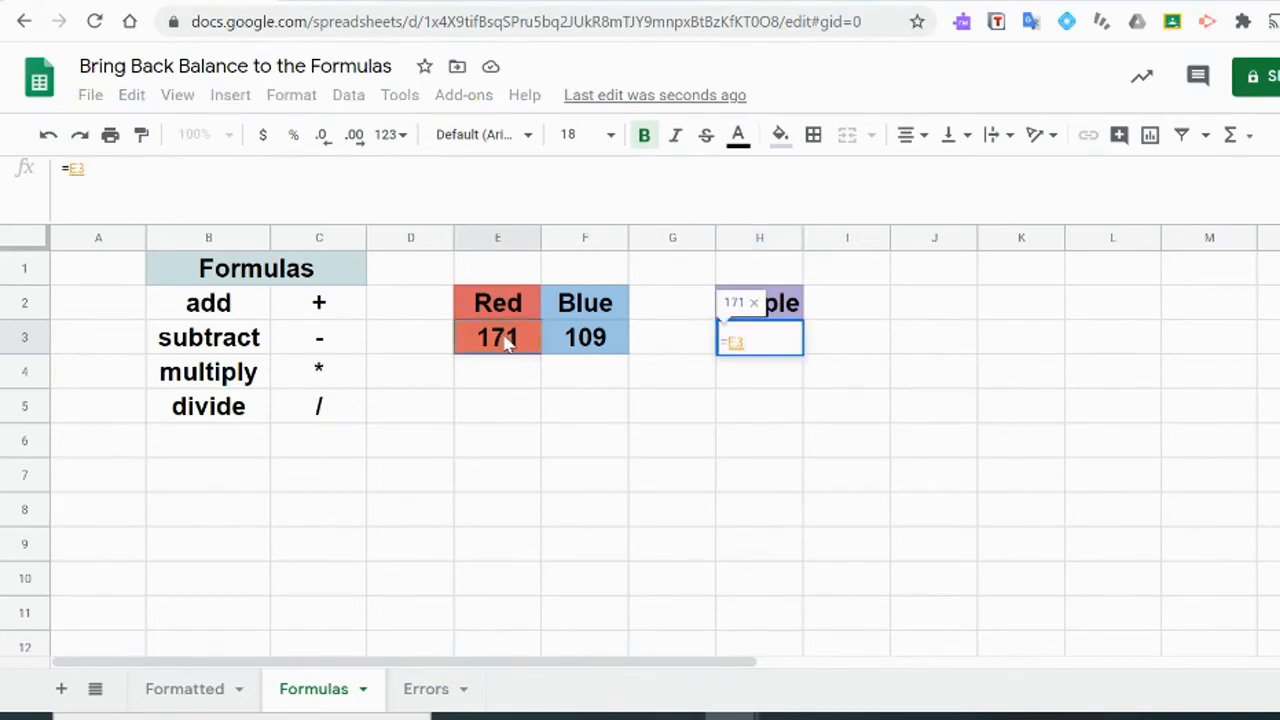
text(+F3)
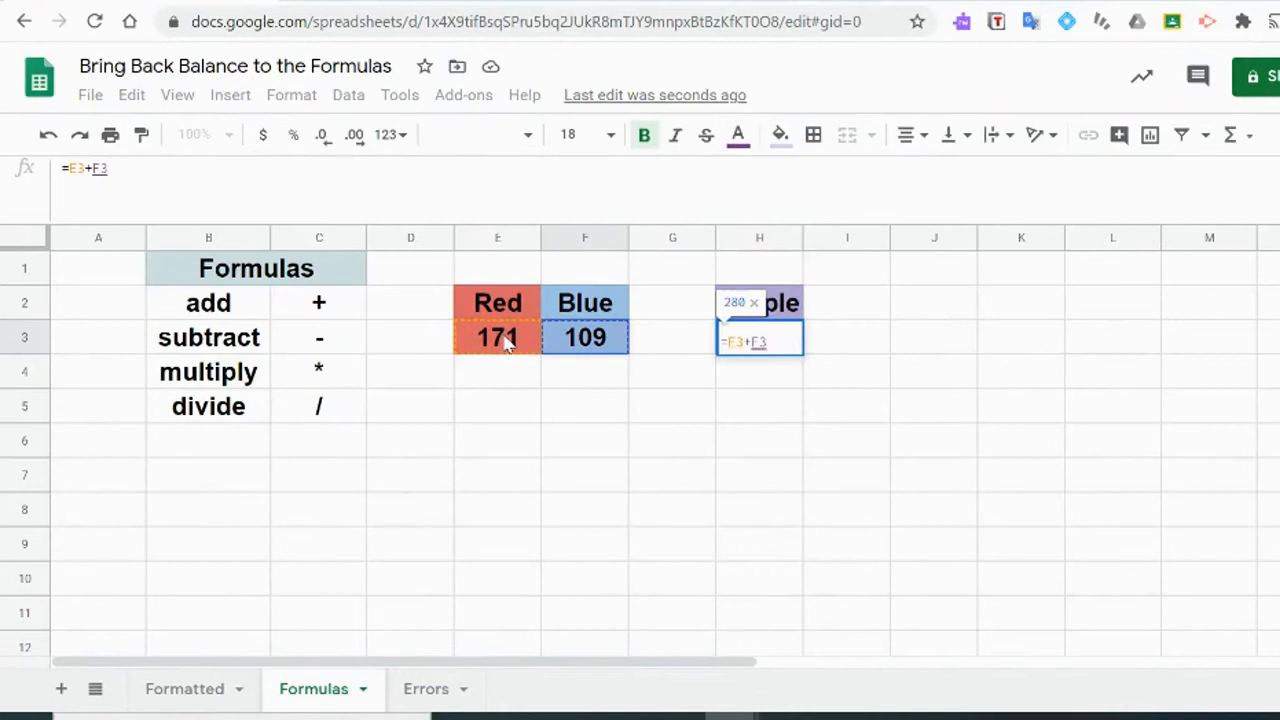
text(/2)
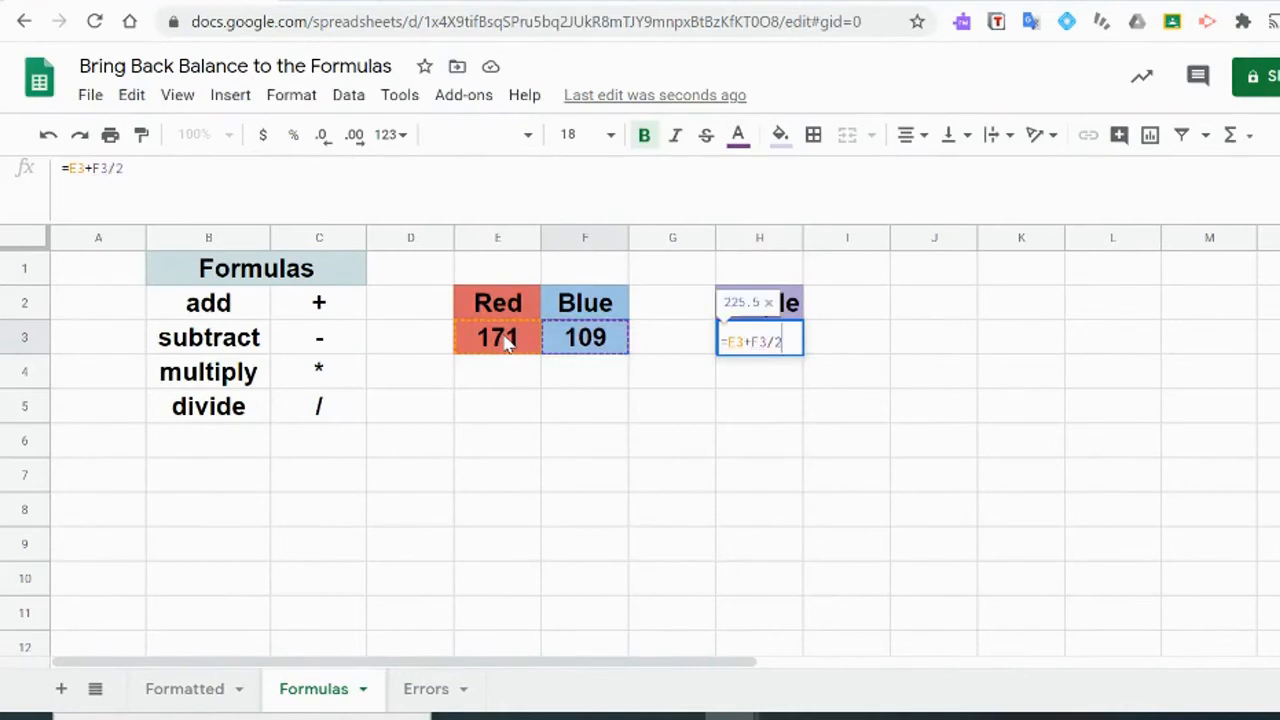
key(Return)
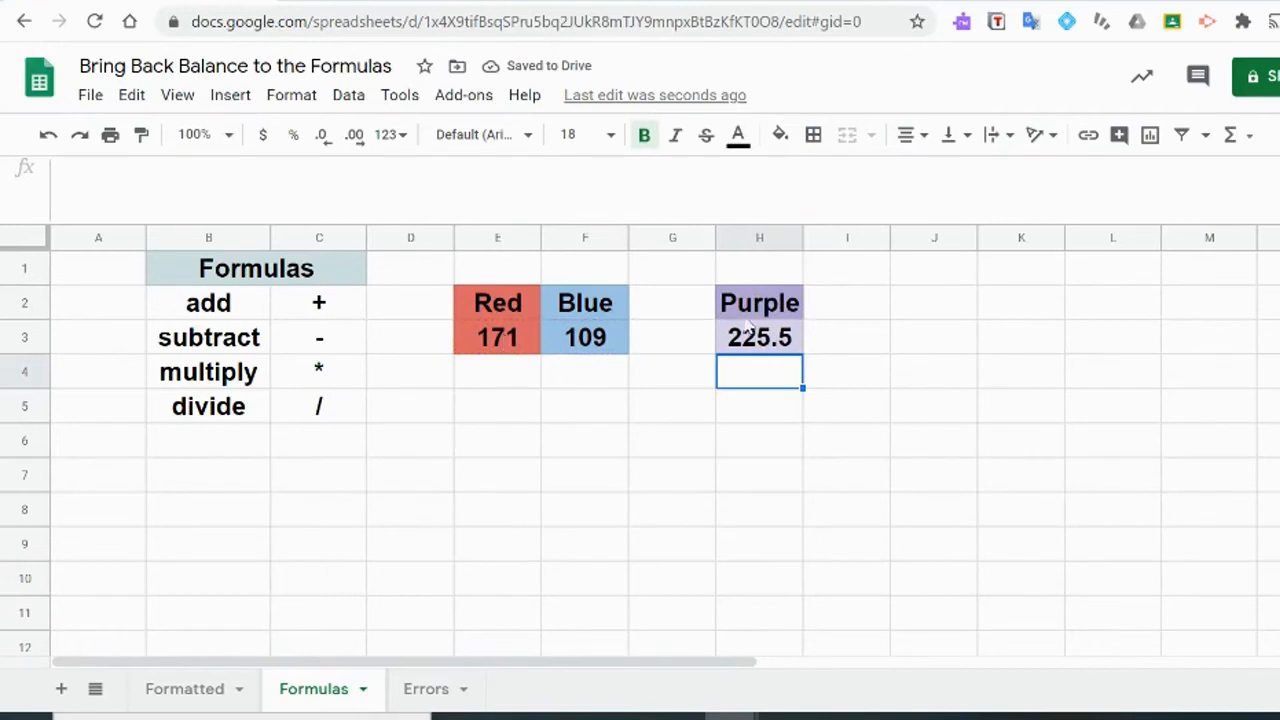
Enclose the Red and Blue sum in H3's formula in parentheses, giving =(E3+F3)/2
click(789, 340)
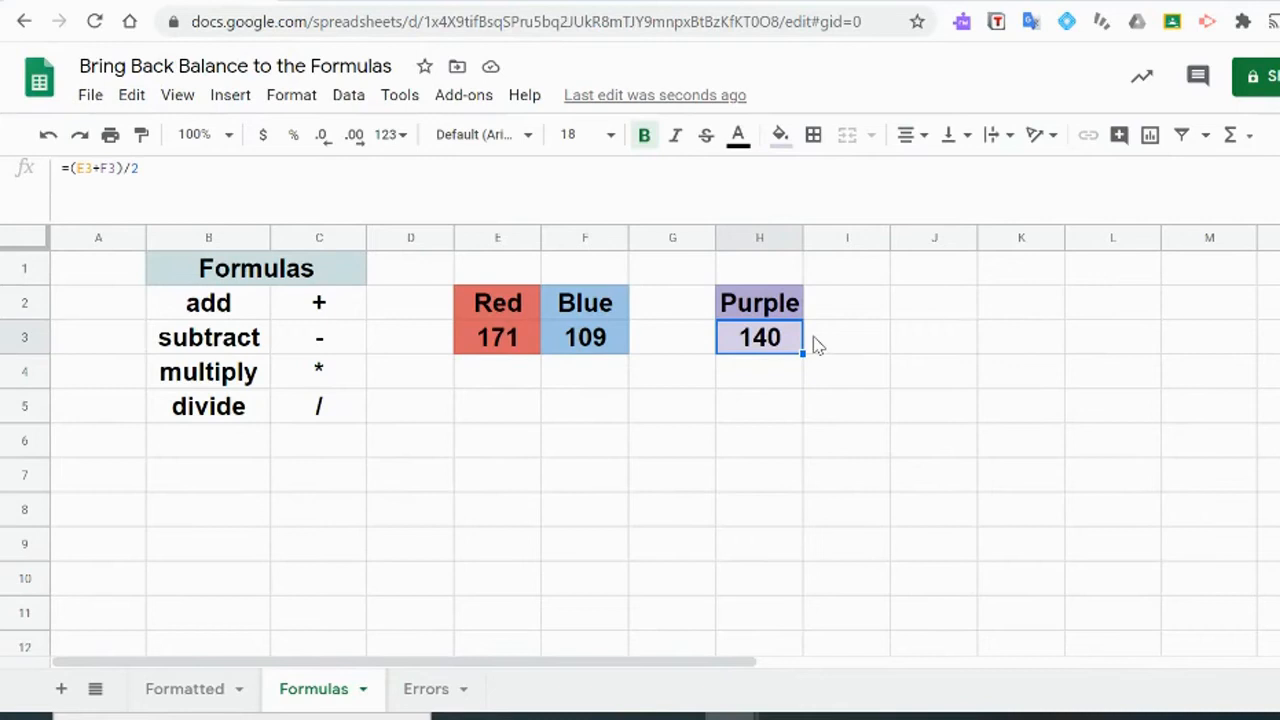
key(ctrl+z)
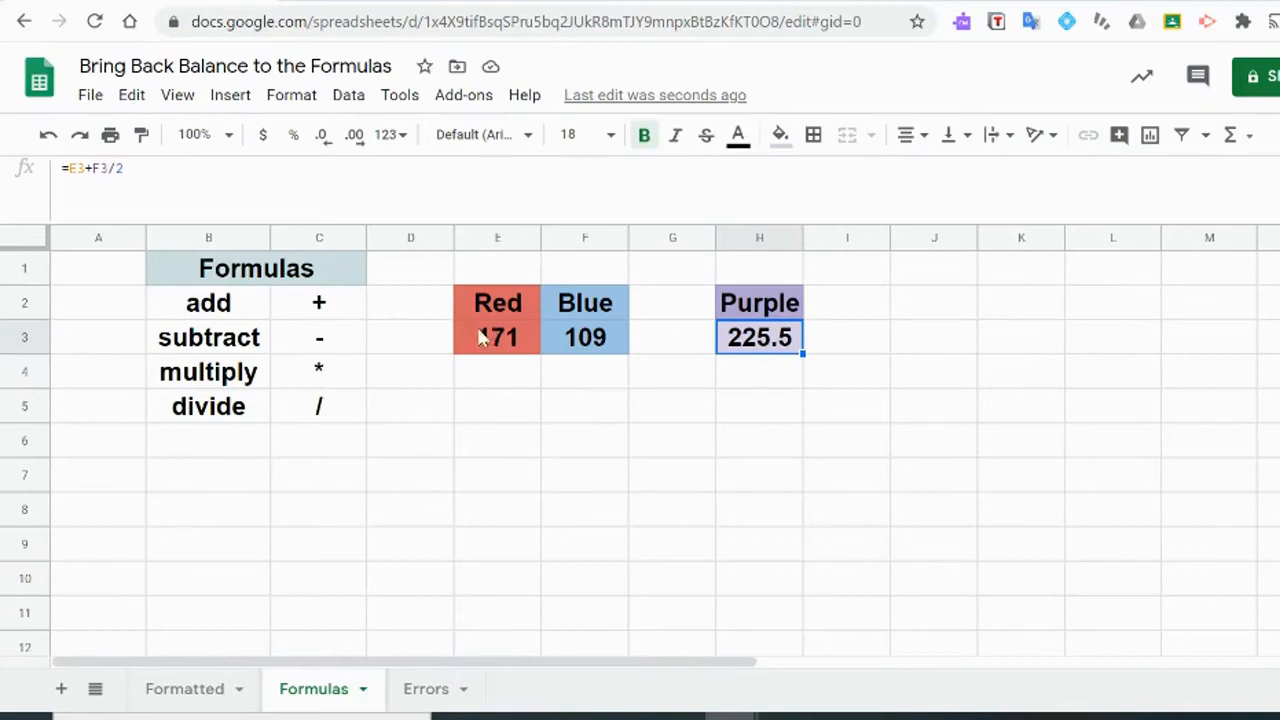
click(110, 170)
text())
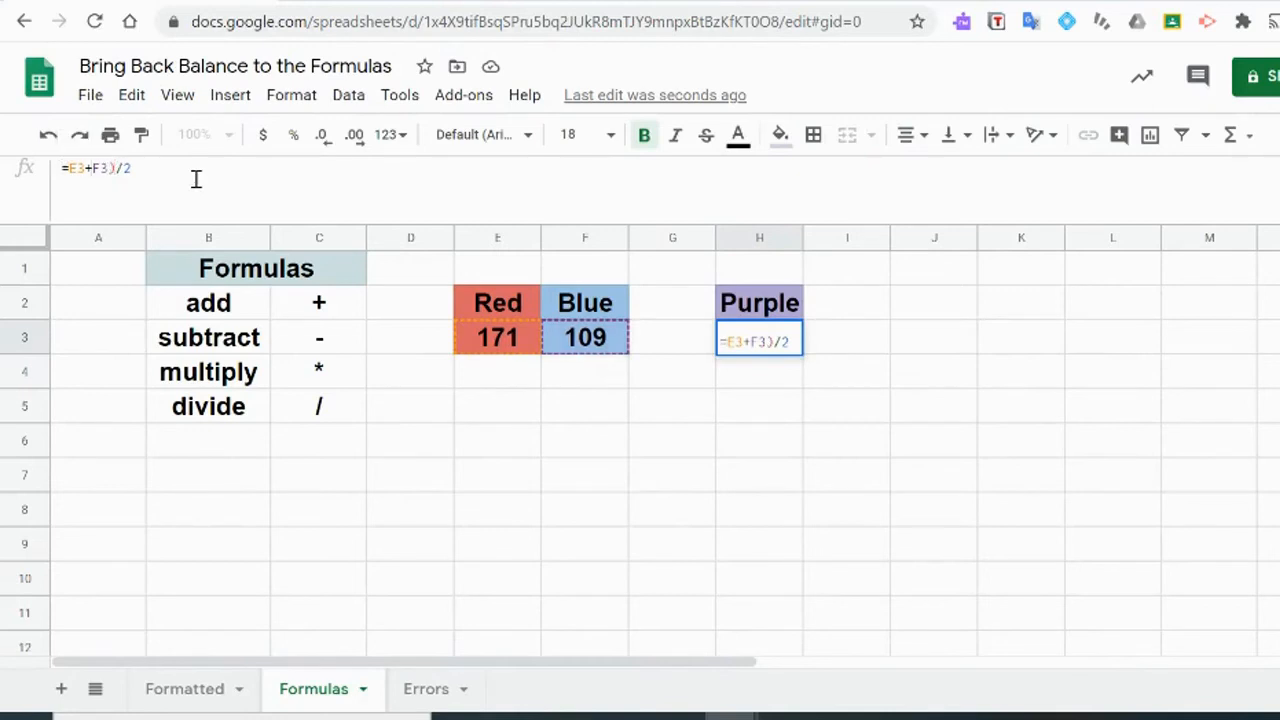
text(()
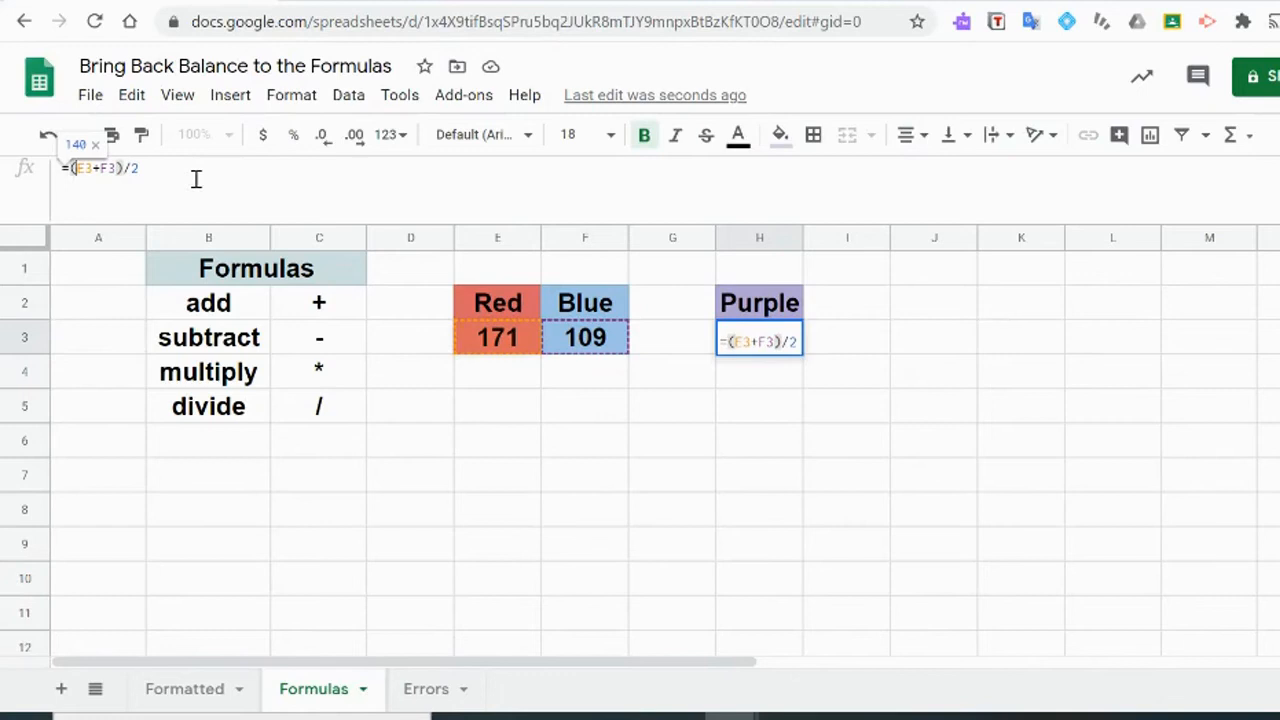
key(Return)
In the Purple formula in H3, change the Red multiplier to 0.4
click(790, 340)
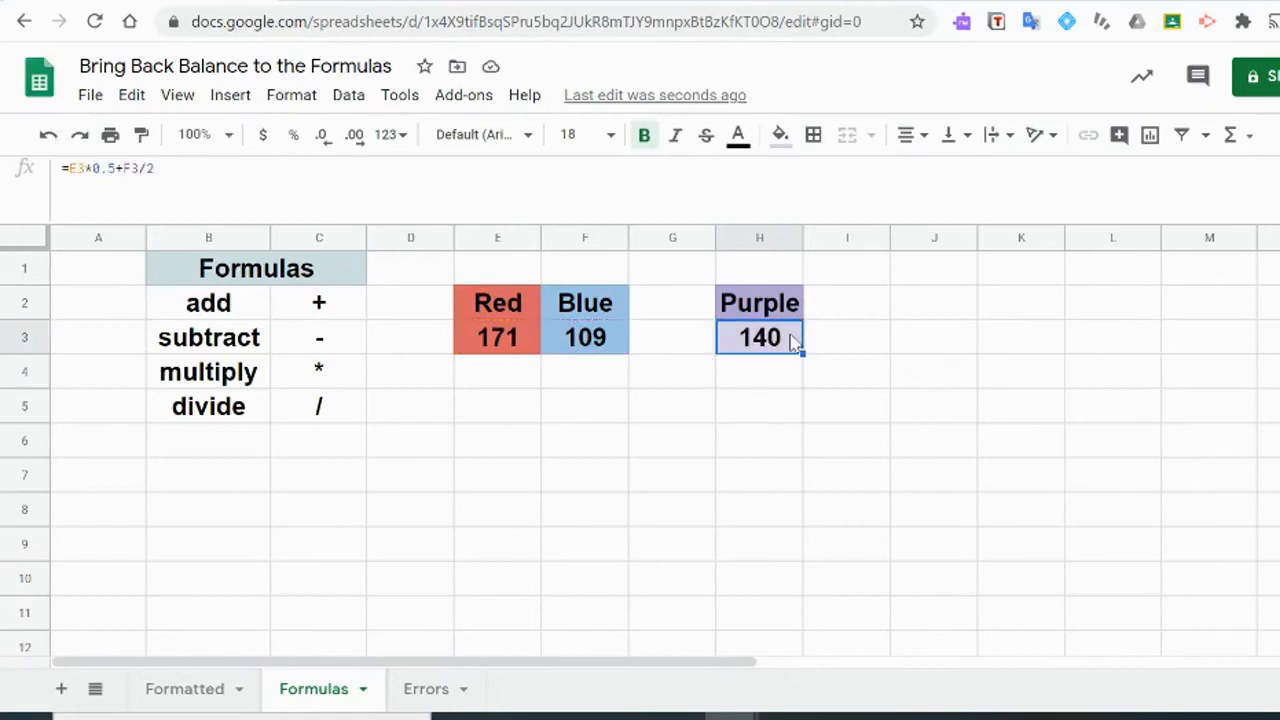
click(478, 343)
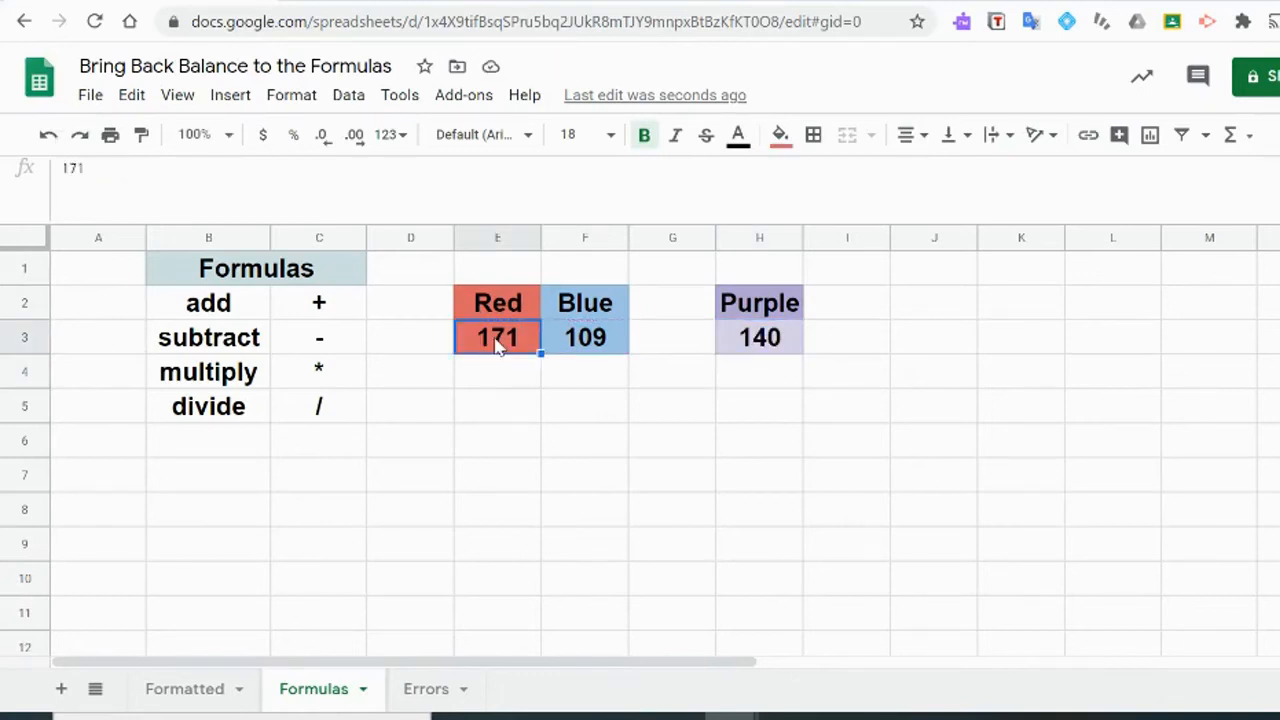
click(600, 345)
click(520, 345)
double_click(770, 340)
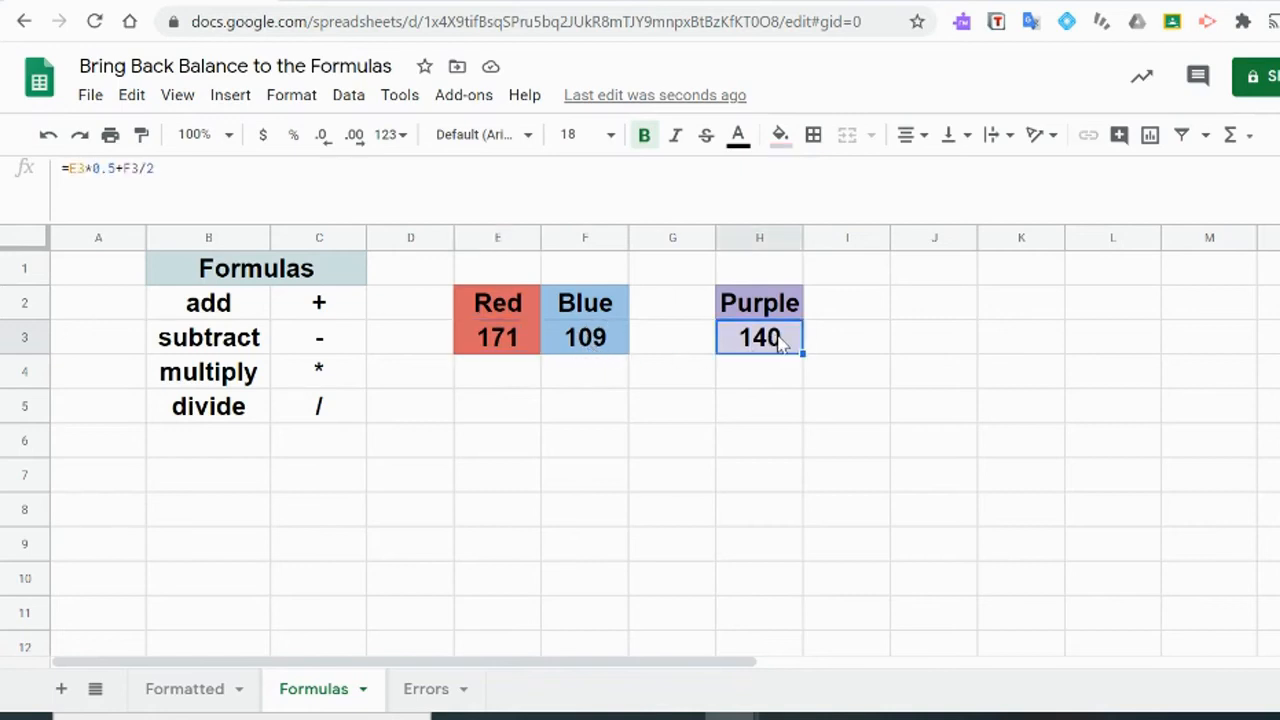
click(772, 345)
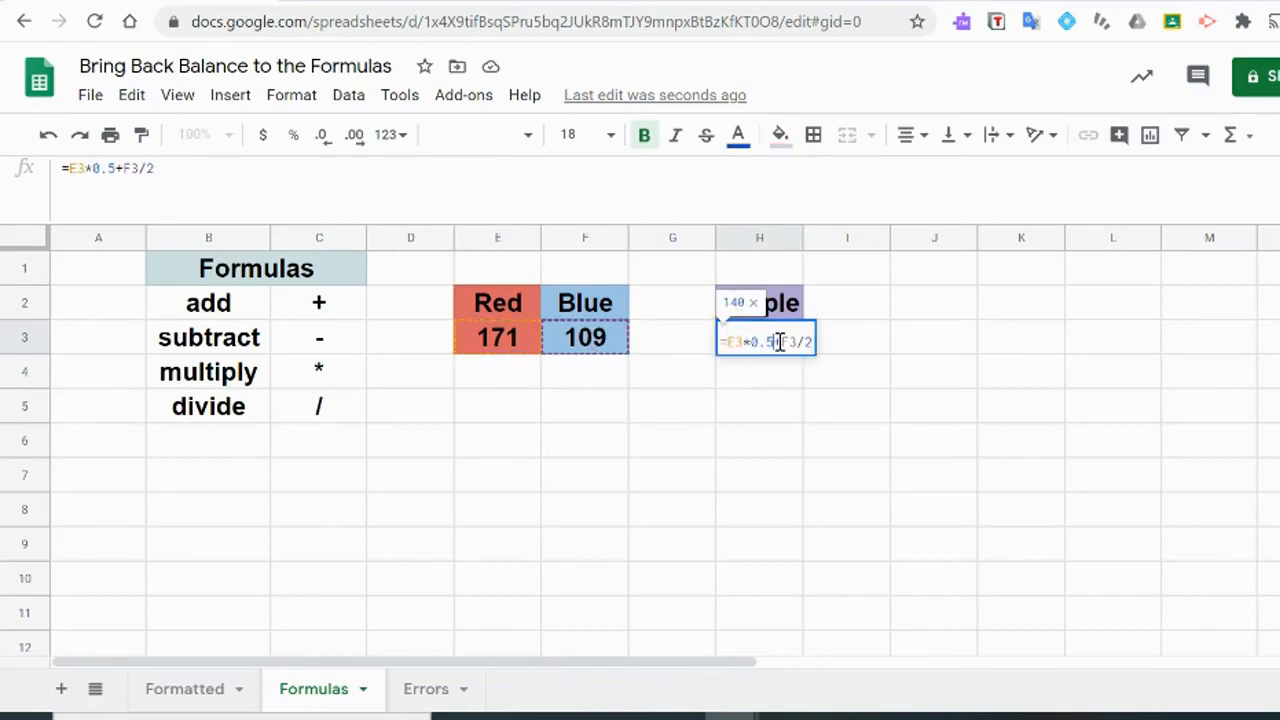
key(BackSpace)
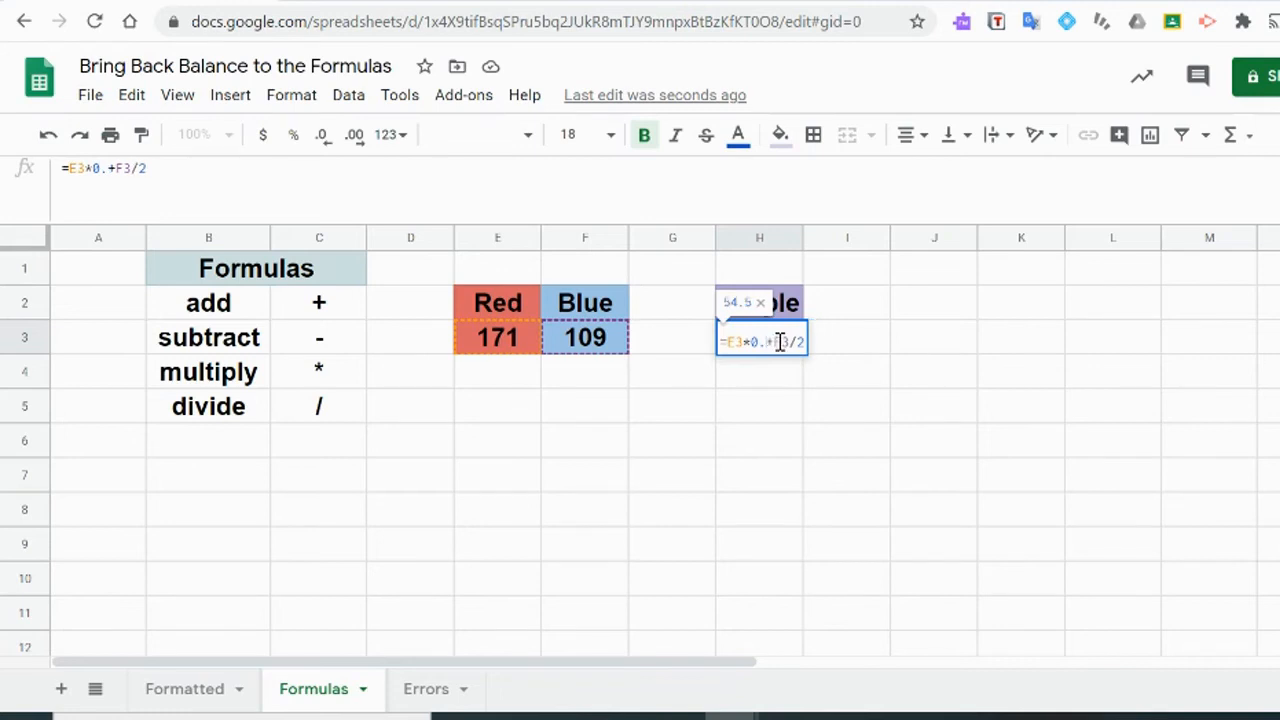
text(4)
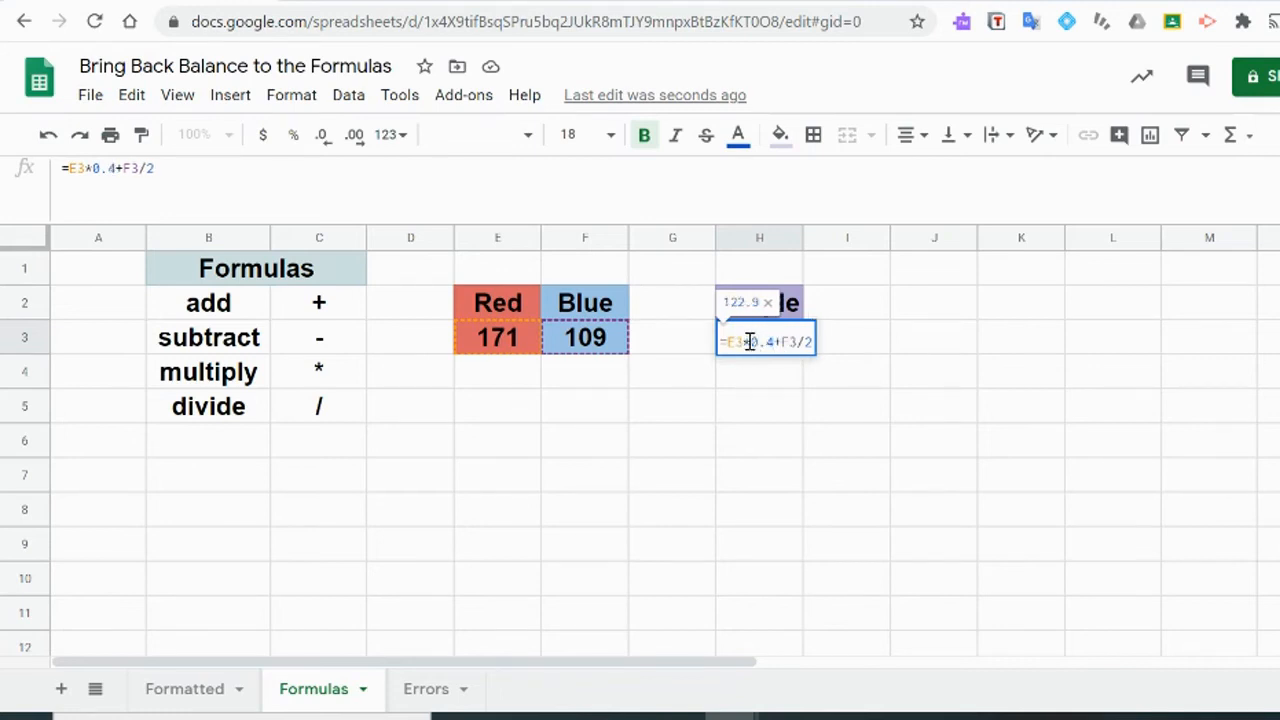
Replace the Blue division in H3 with a multiplication by 0.6, giving =E3*0.4+F3*0.6
key(End)
key(BackSpace)
key(BackSpace)
text(*0.)
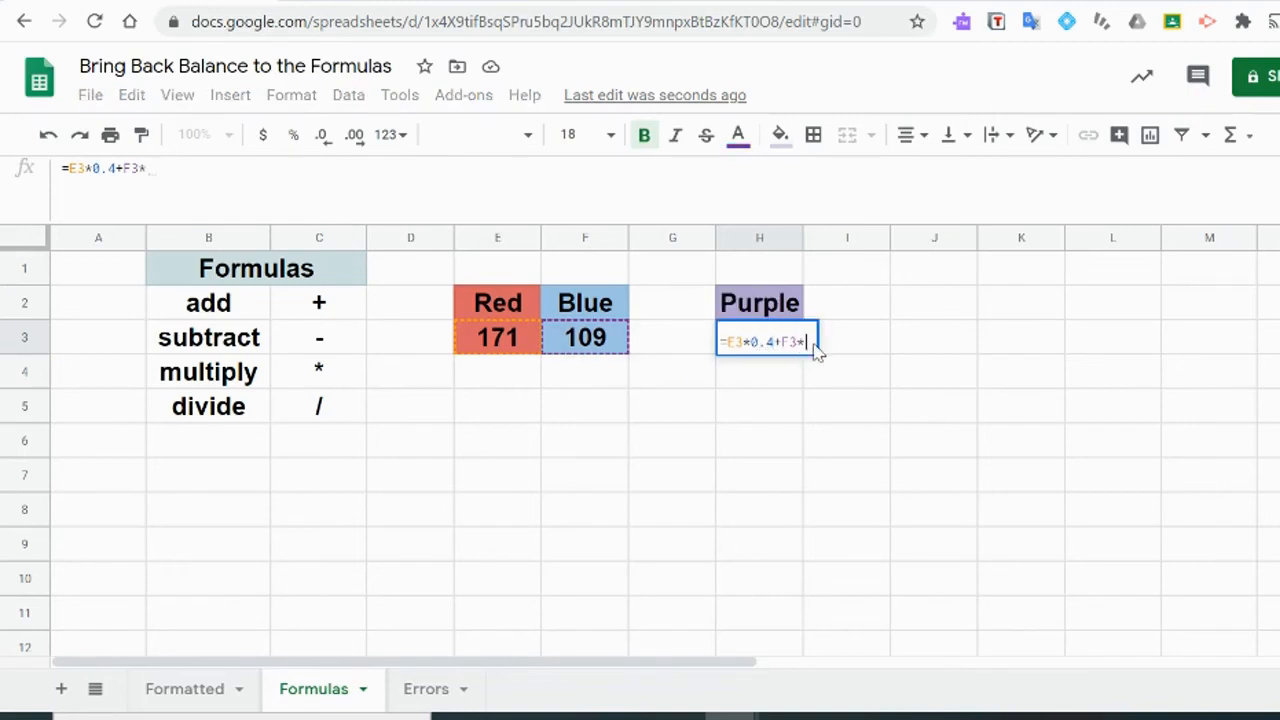
text(6)
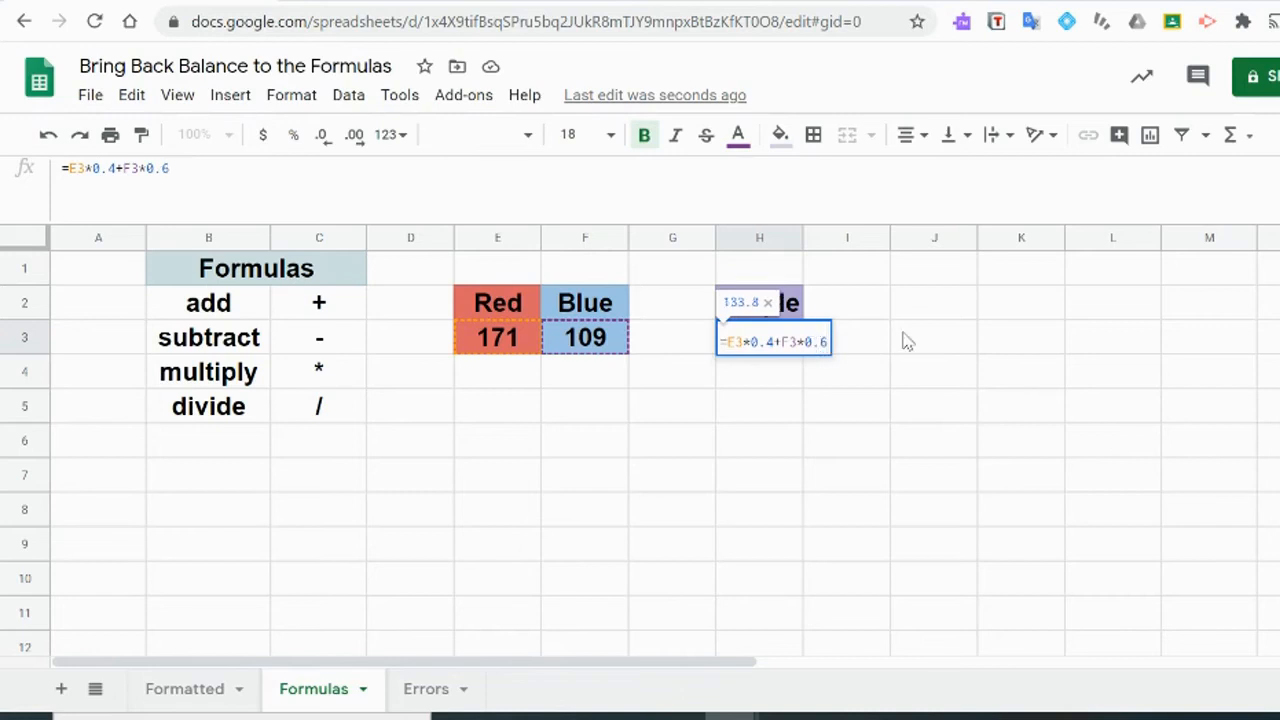
key(Return)
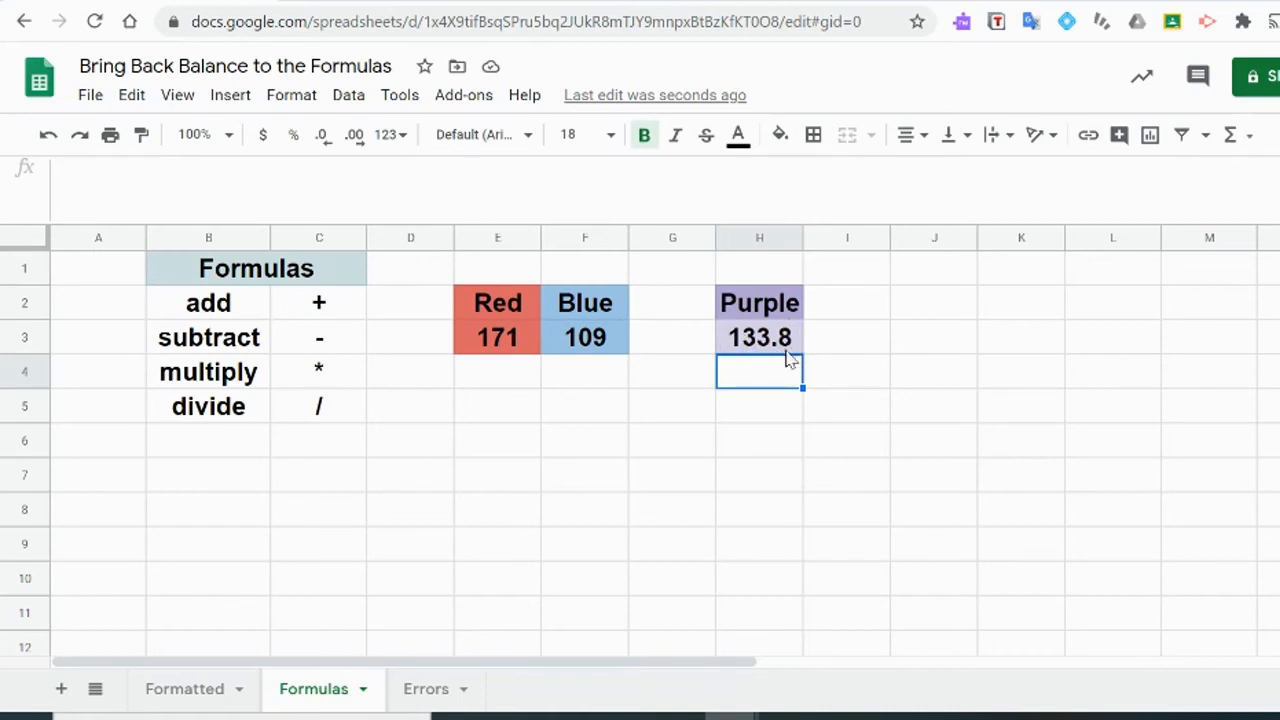
Add a % label beneath Red and Blue in E4 and F4, with 40 in E5 and 60 in F5
click(848, 350)
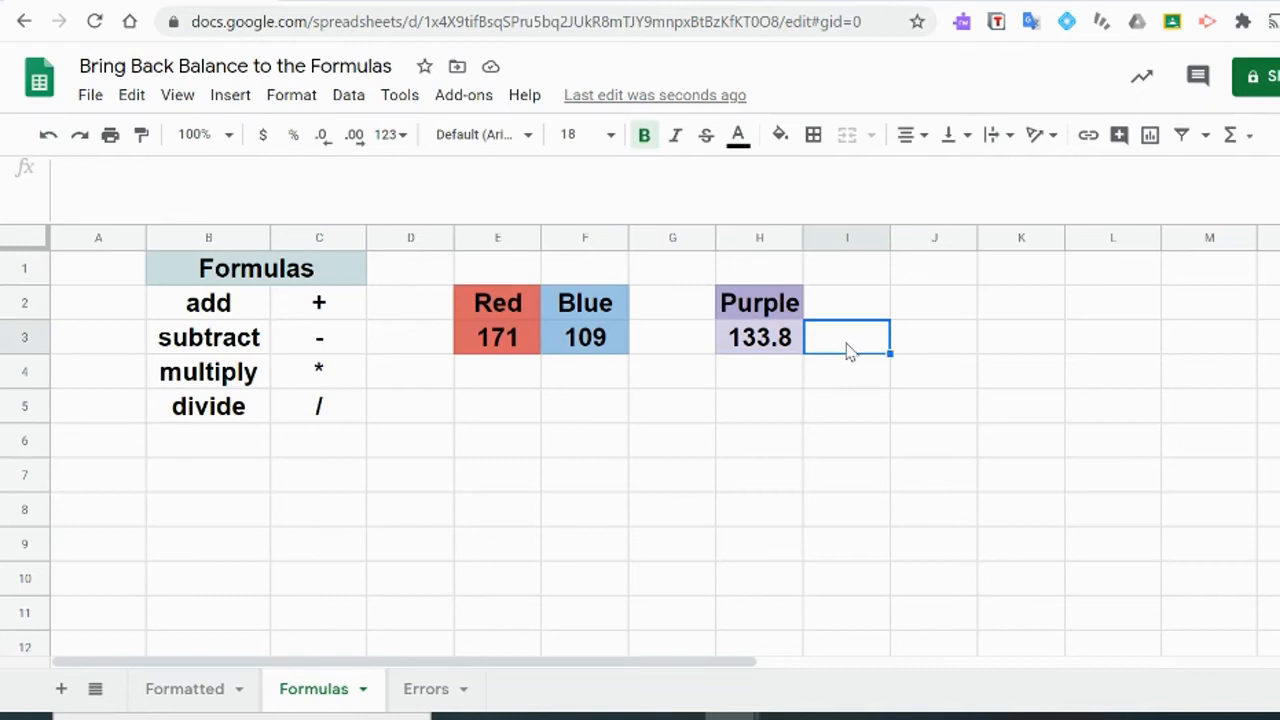
click(780, 352)
double_click(780, 352)
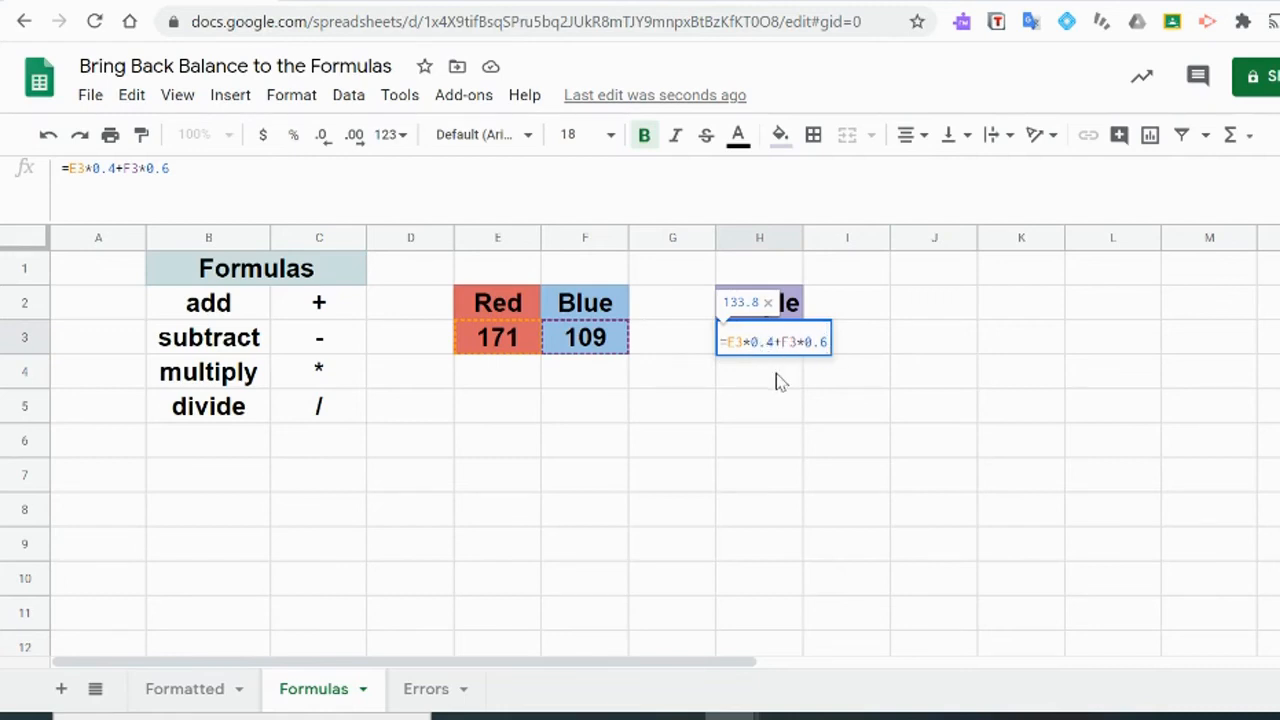
key(Return)
click(524, 382)
click(517, 415)
click(509, 388)
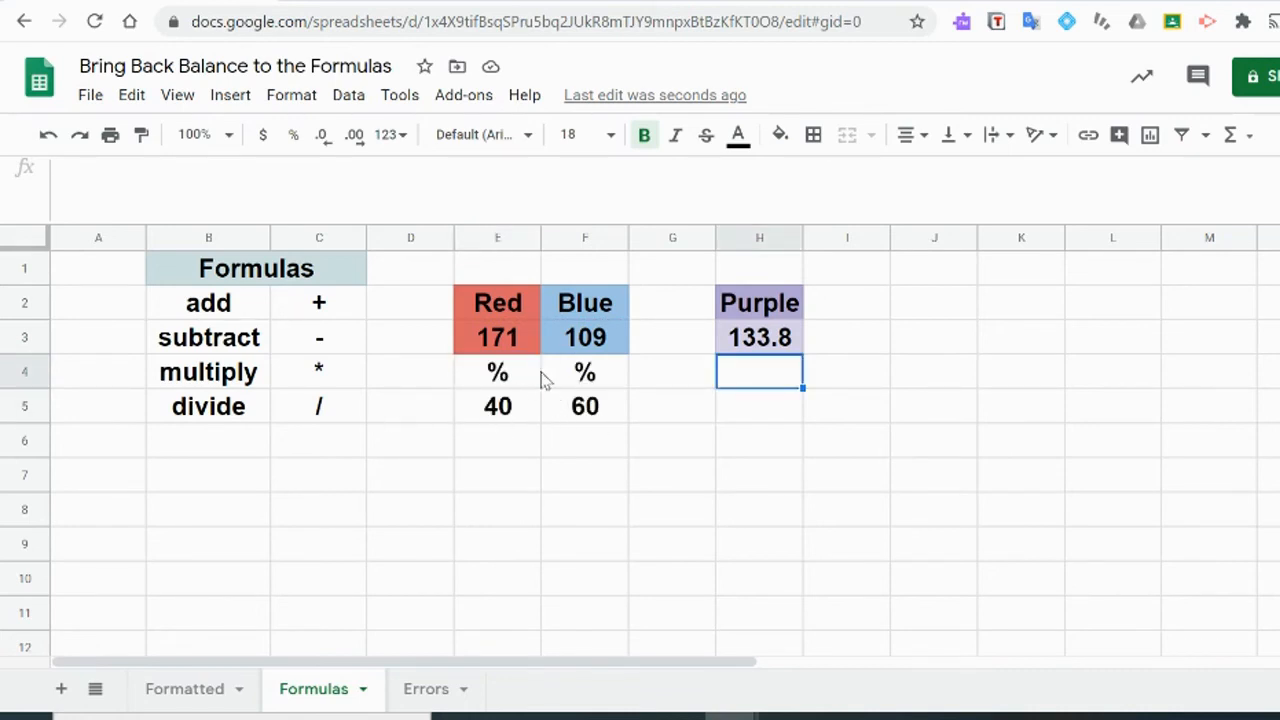
In the Purple formula in H3, replace the fixed Red multiplier with the percentage reference E5/100
click(800, 346)
triple_click(788, 342)
click(788, 342)
key(BackSpace)
key(BackSpace)
key(BackSpace)
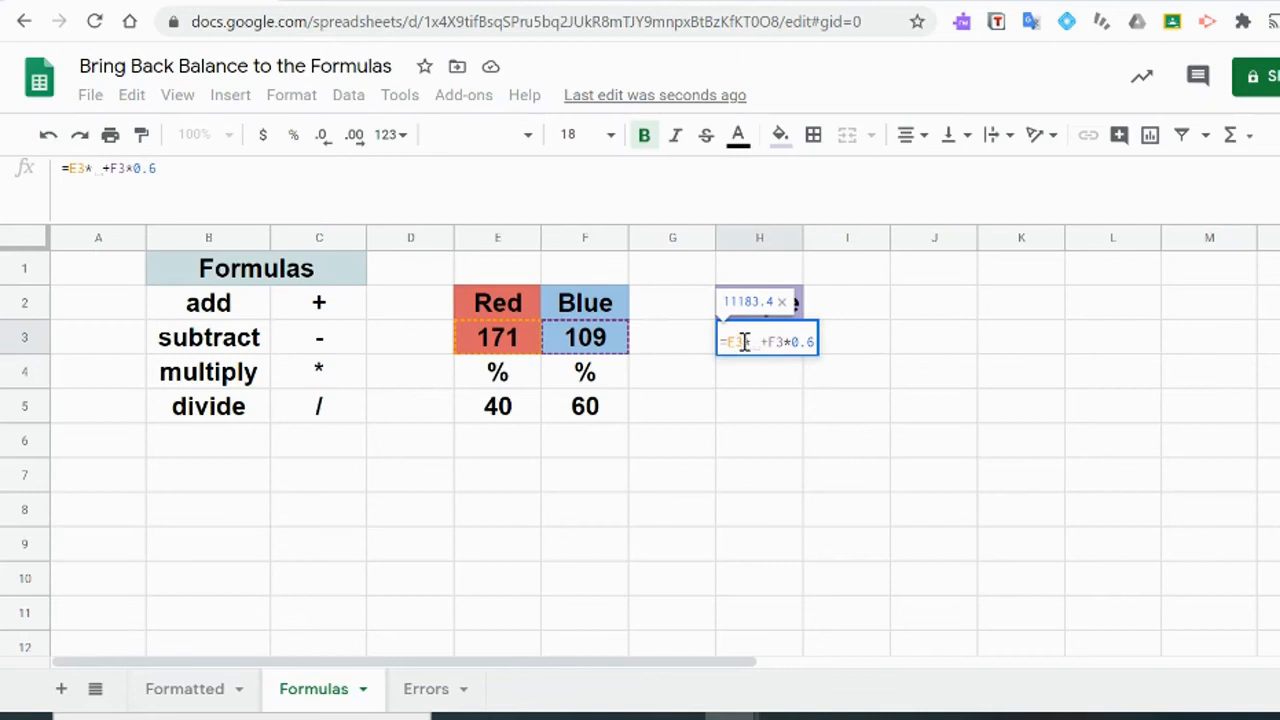
click(512, 418)
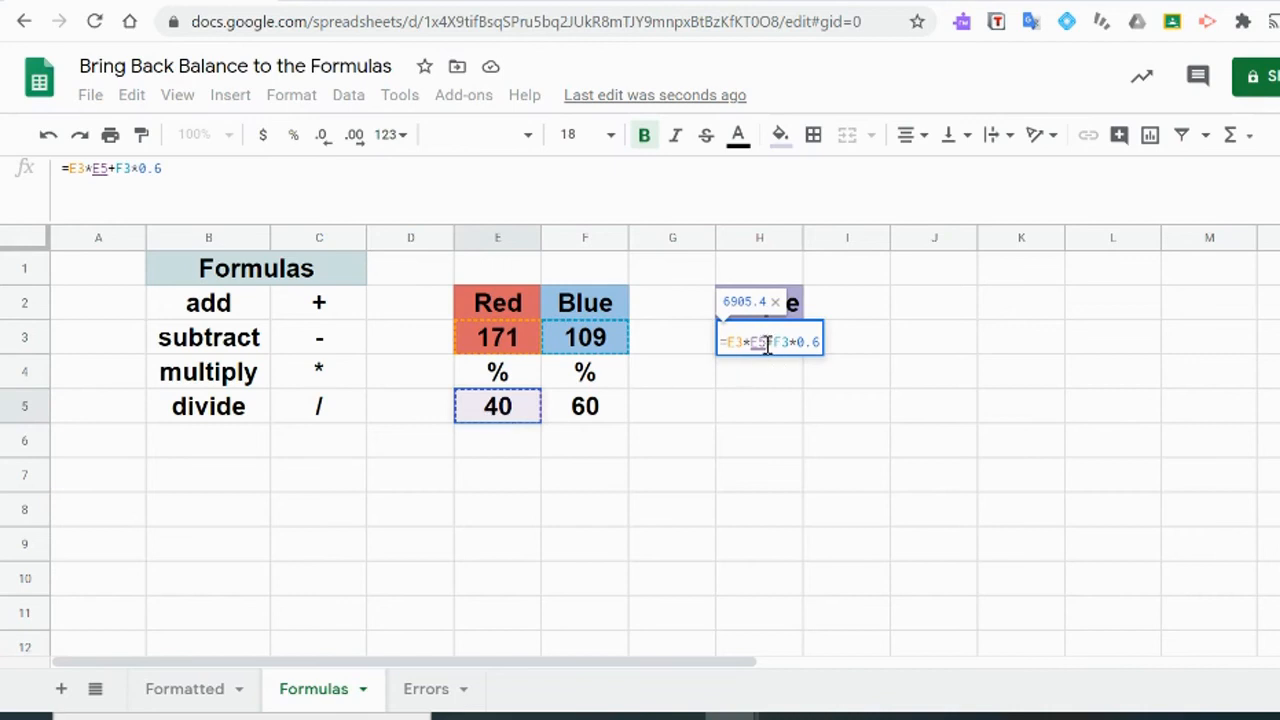
text(/100)
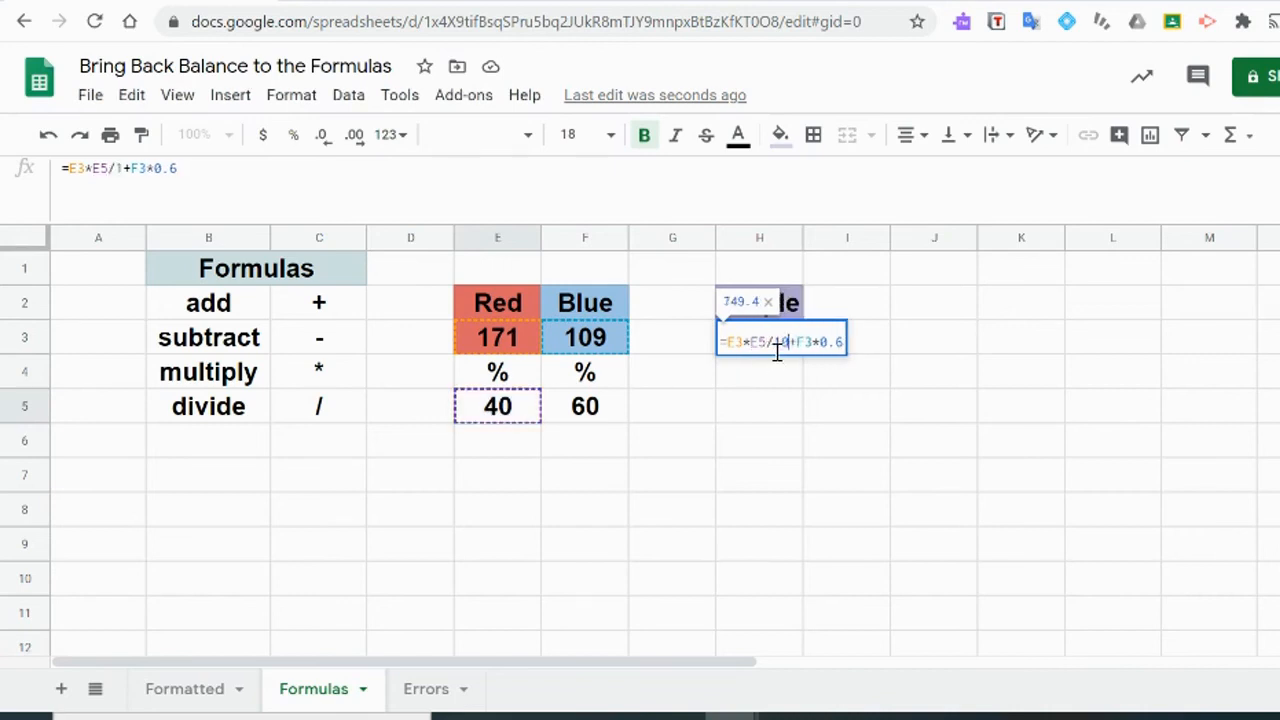
key(Return)
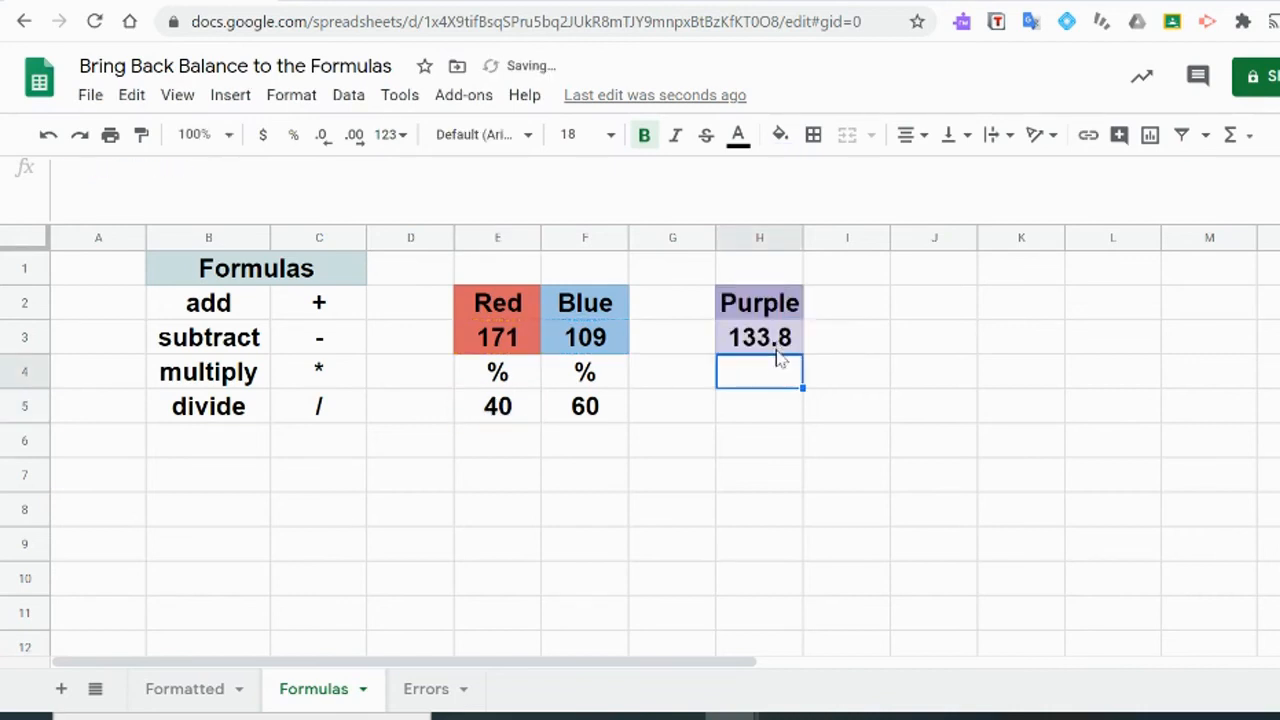
Replace the fixed Blue multiplier in H3 with F5/100, giving =E3*E5/100+F3*F5/100
double_click(785, 337)
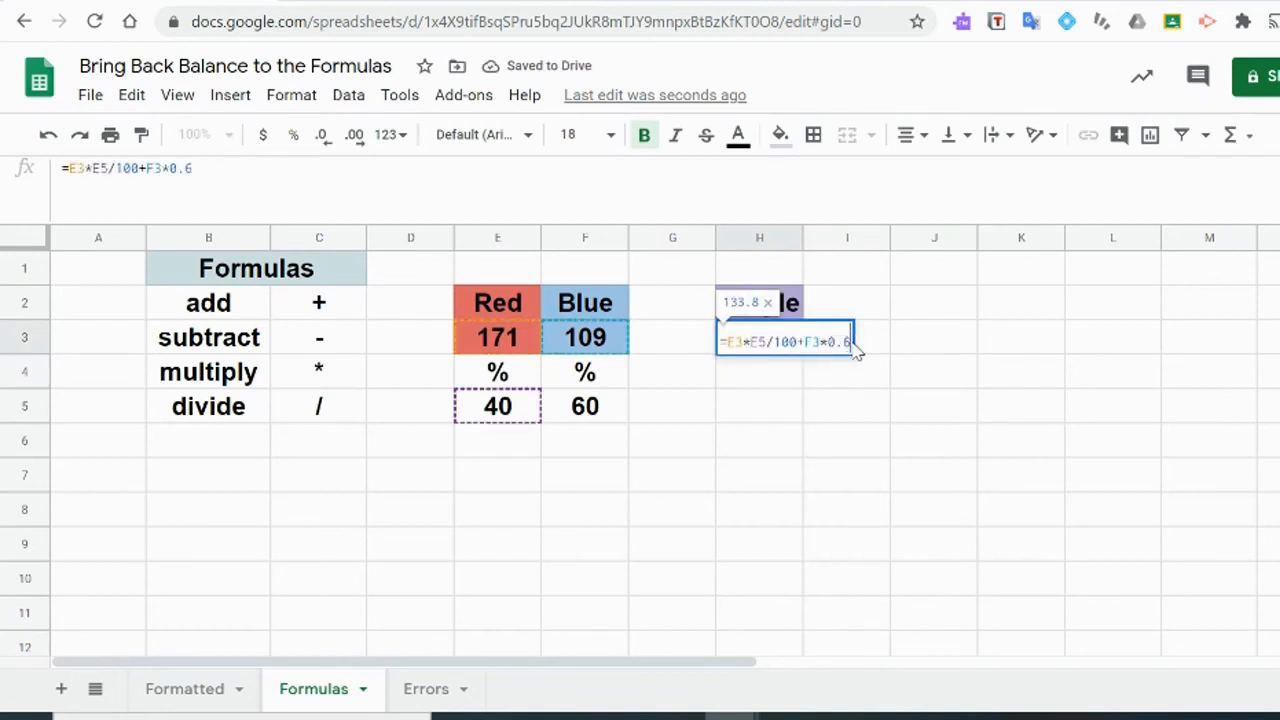
key(BackSpace)
key(BackSpace)
key(BackSpace)
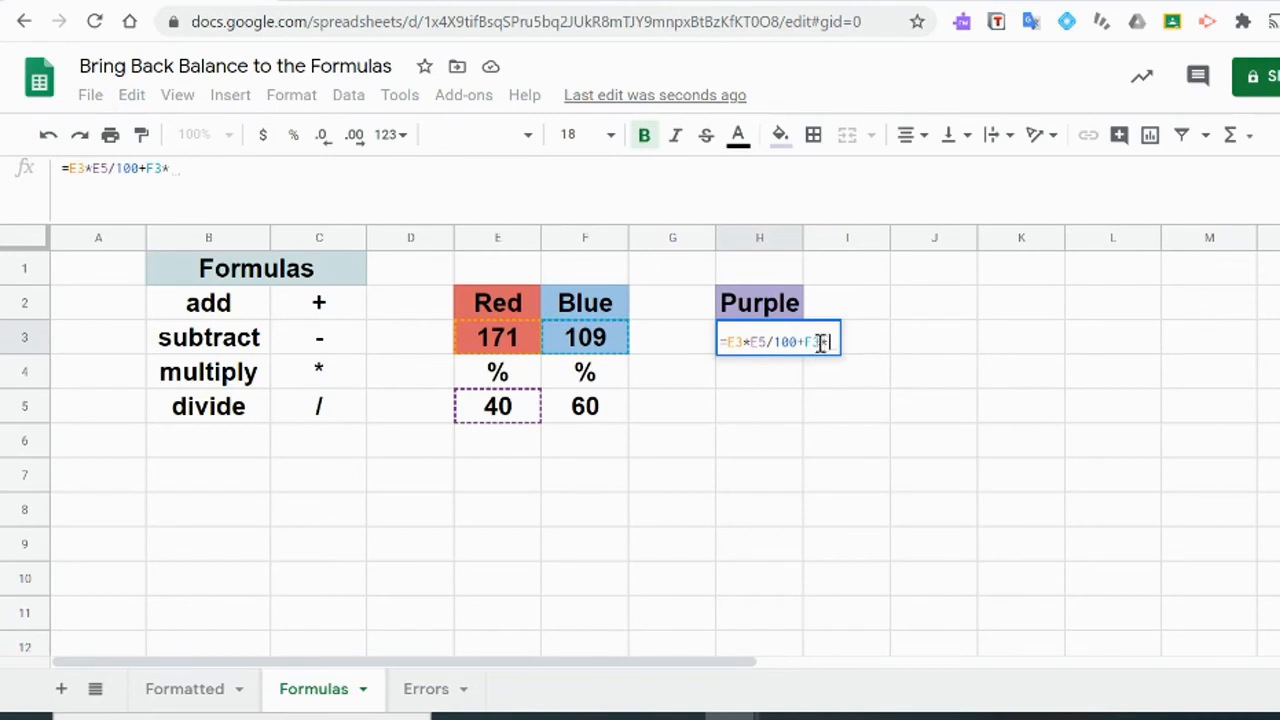
click(605, 418)
text(/)
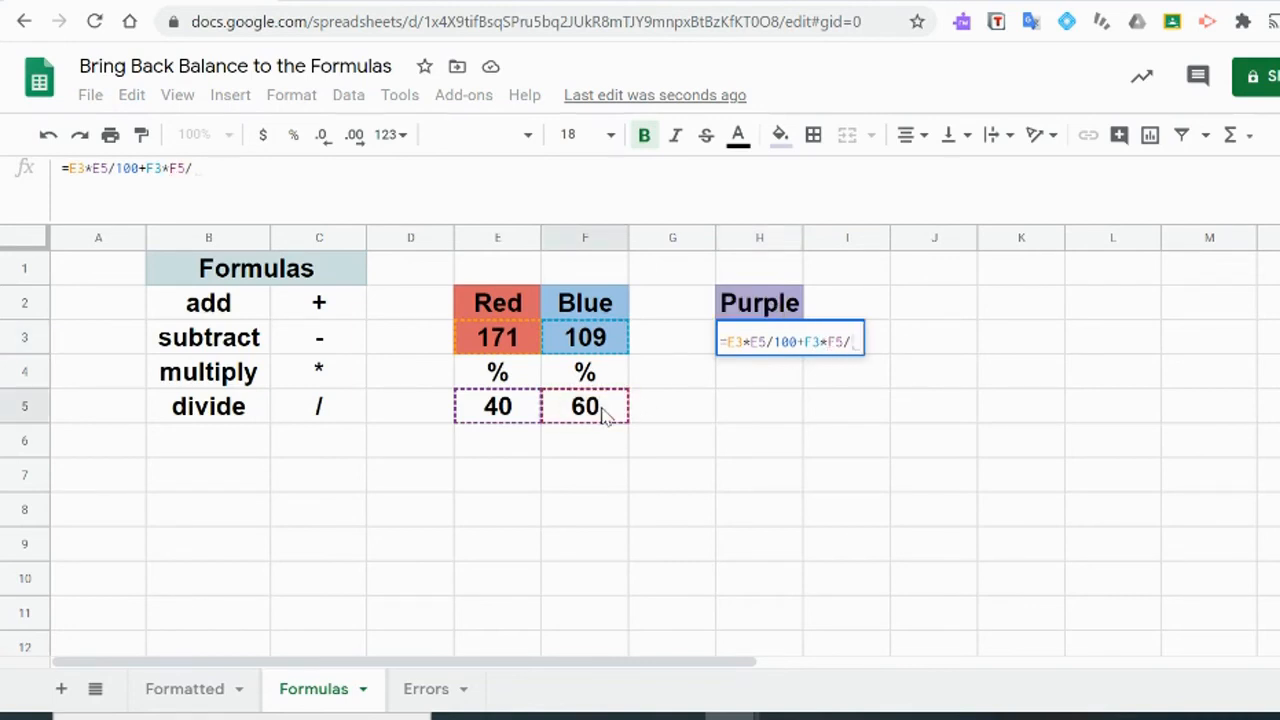
text(100)
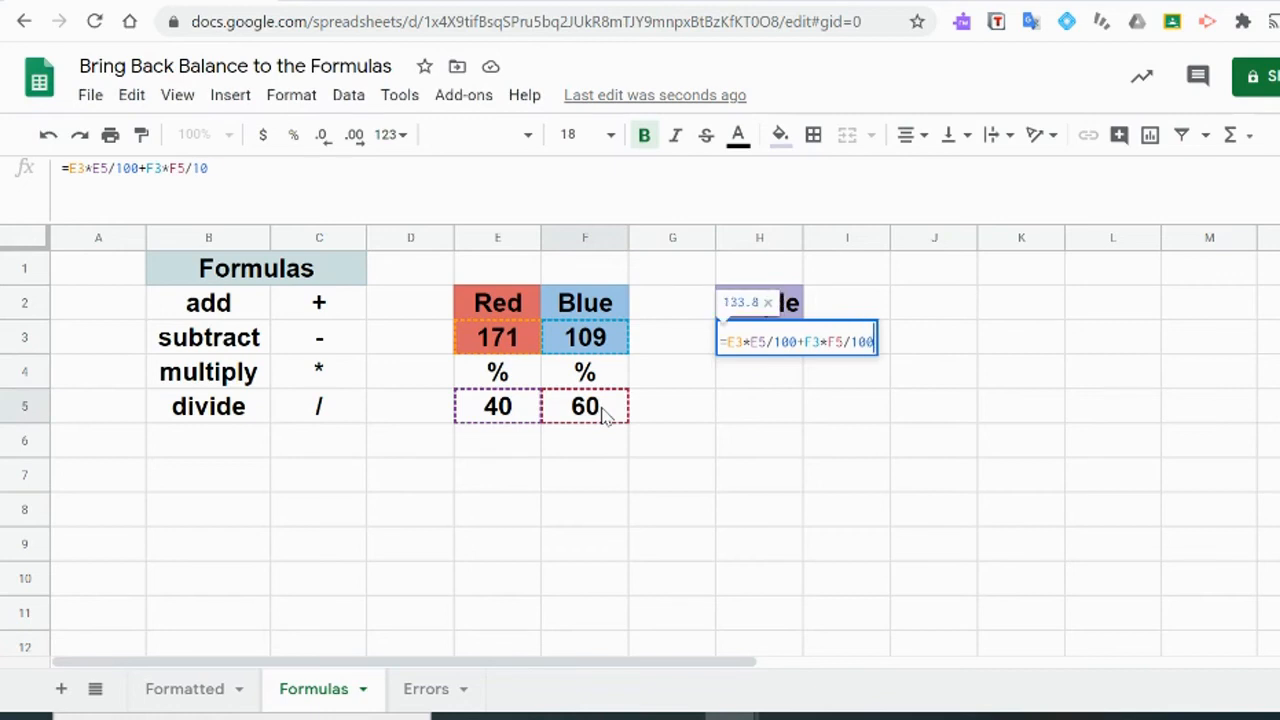
key(Return)
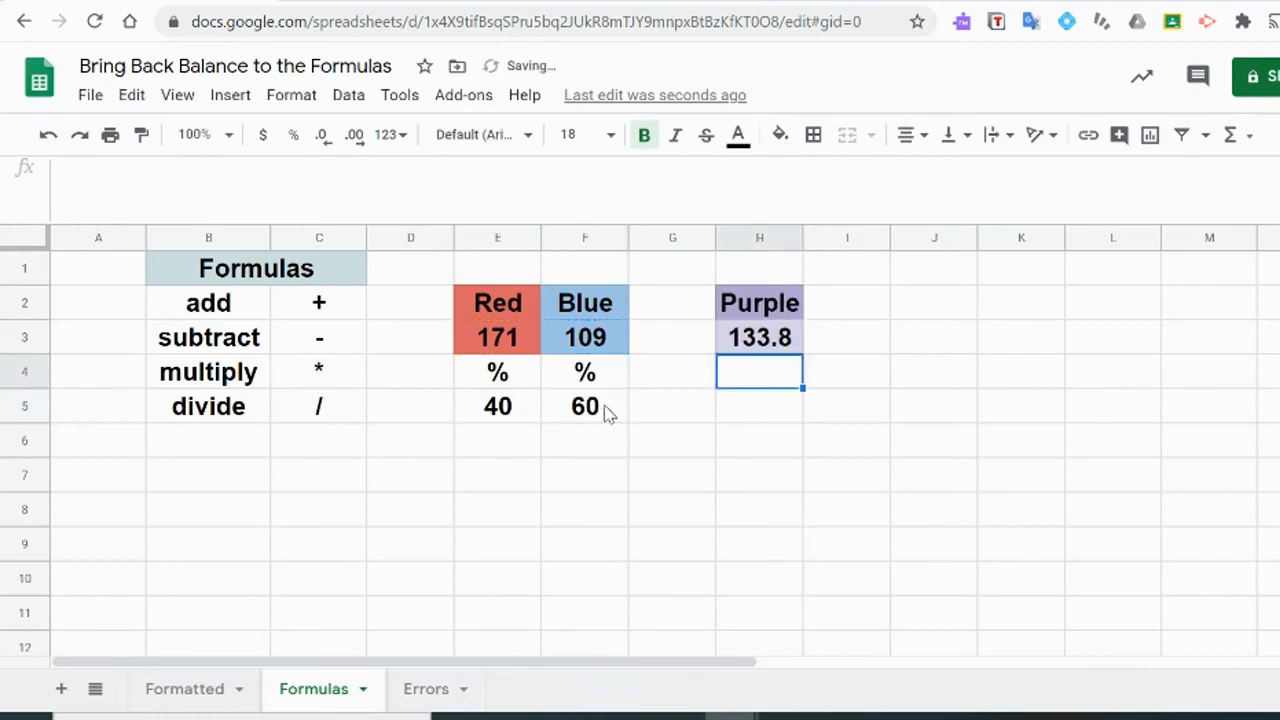
Set the Red percentage in E5 to 30 and the Blue percentage in F5 to 70
click(517, 420)
text(30)
key(Tab)
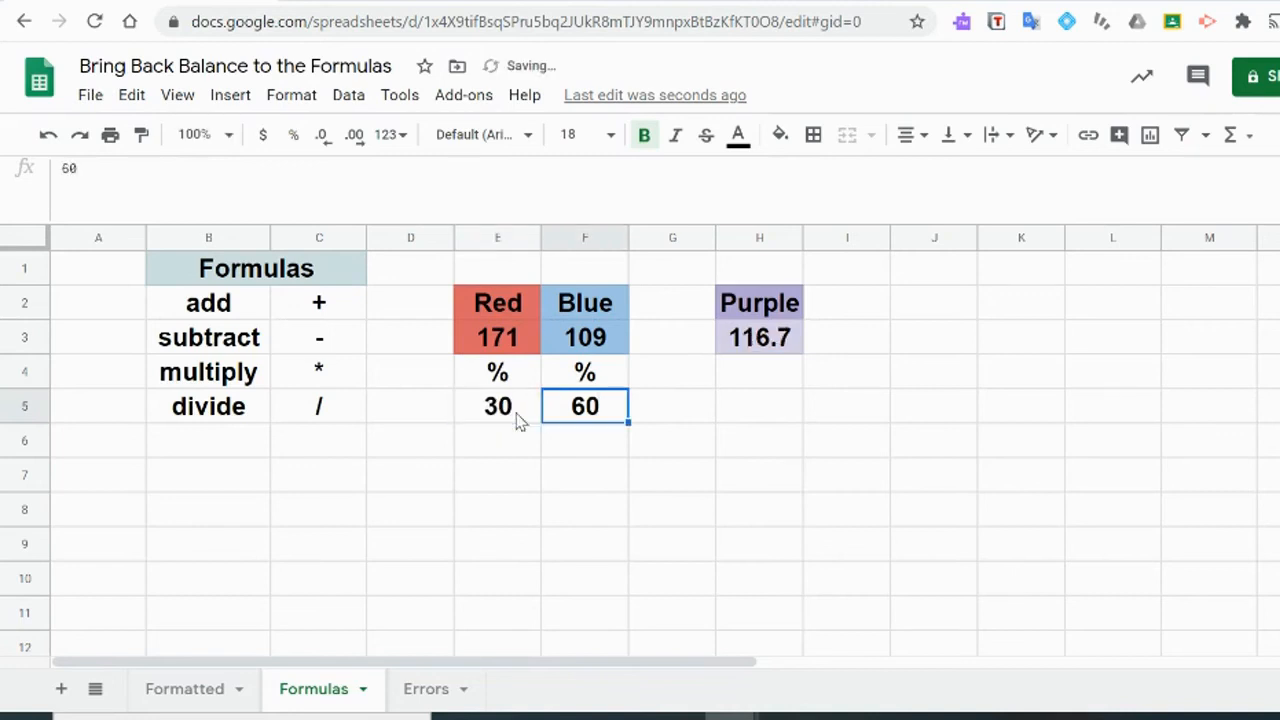
text(70)
key(Return)
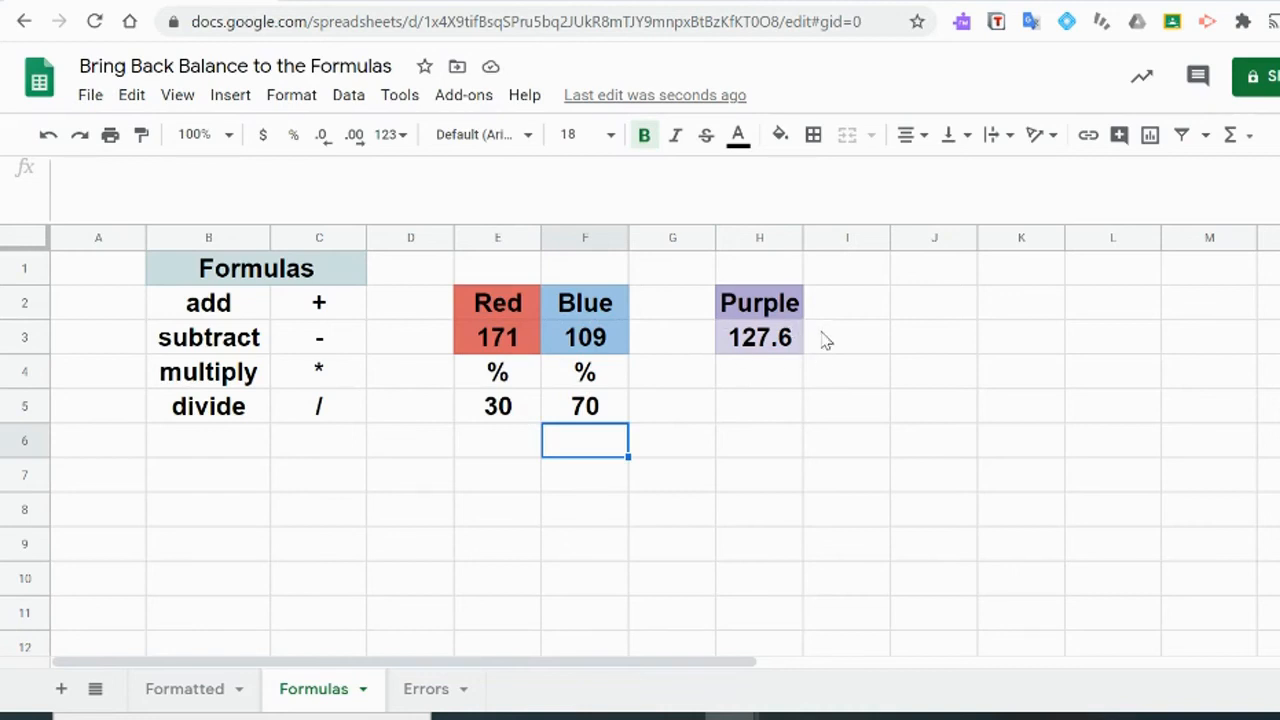
Check the Purple formula in H3 and switch to the Errors sheet to view its division example
click(790, 338)
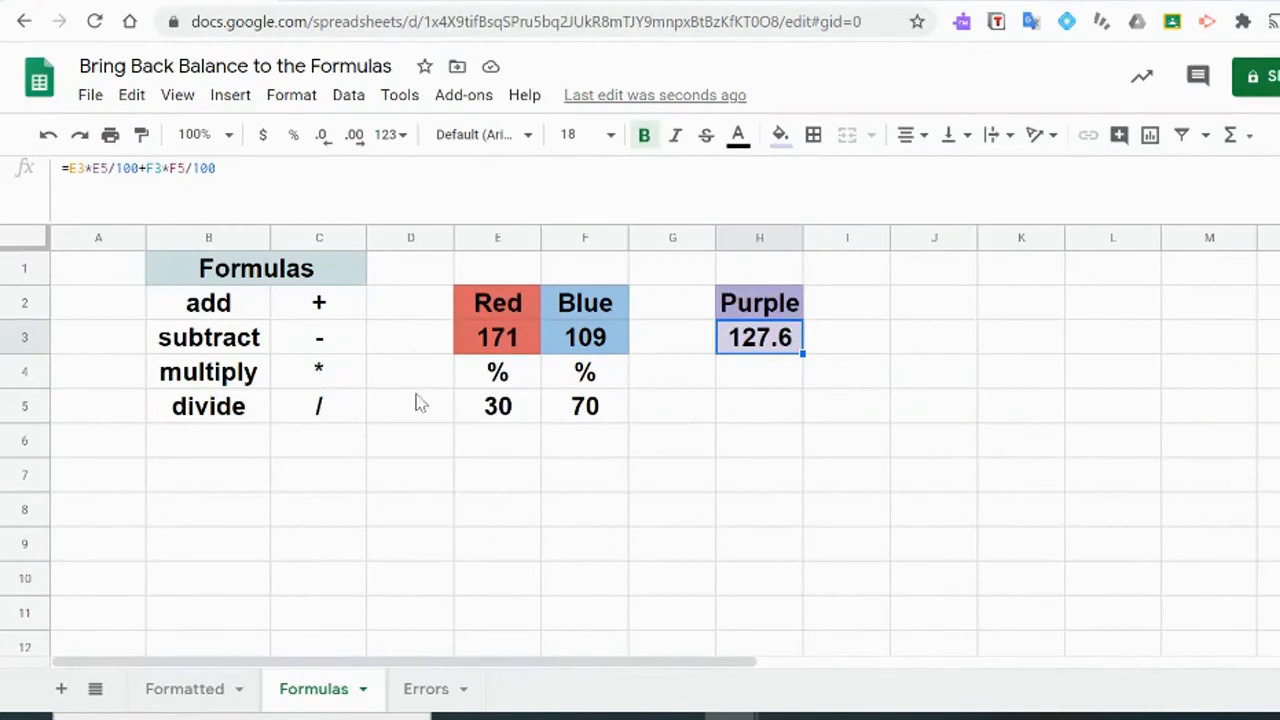
click(446, 699)
click(829, 380)
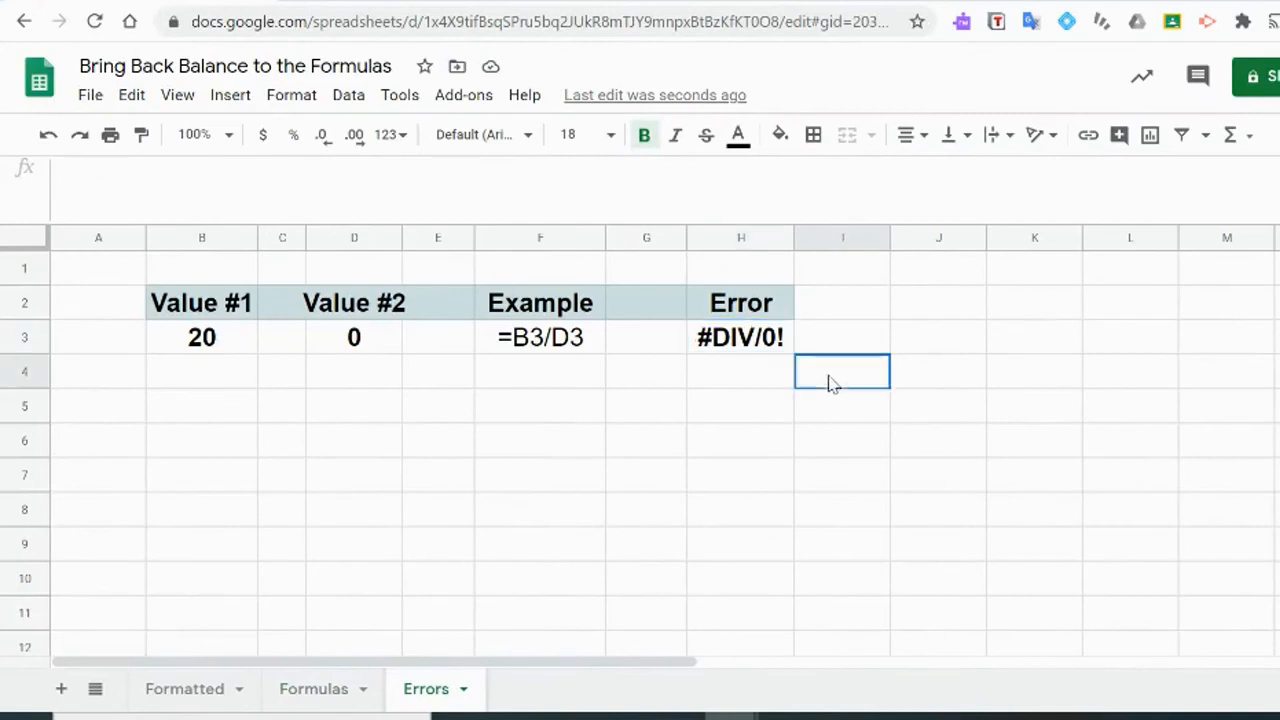
Turn the Example text in F3 into a live =B3/D3 formula by removing its leading apostrophe
click(519, 350)
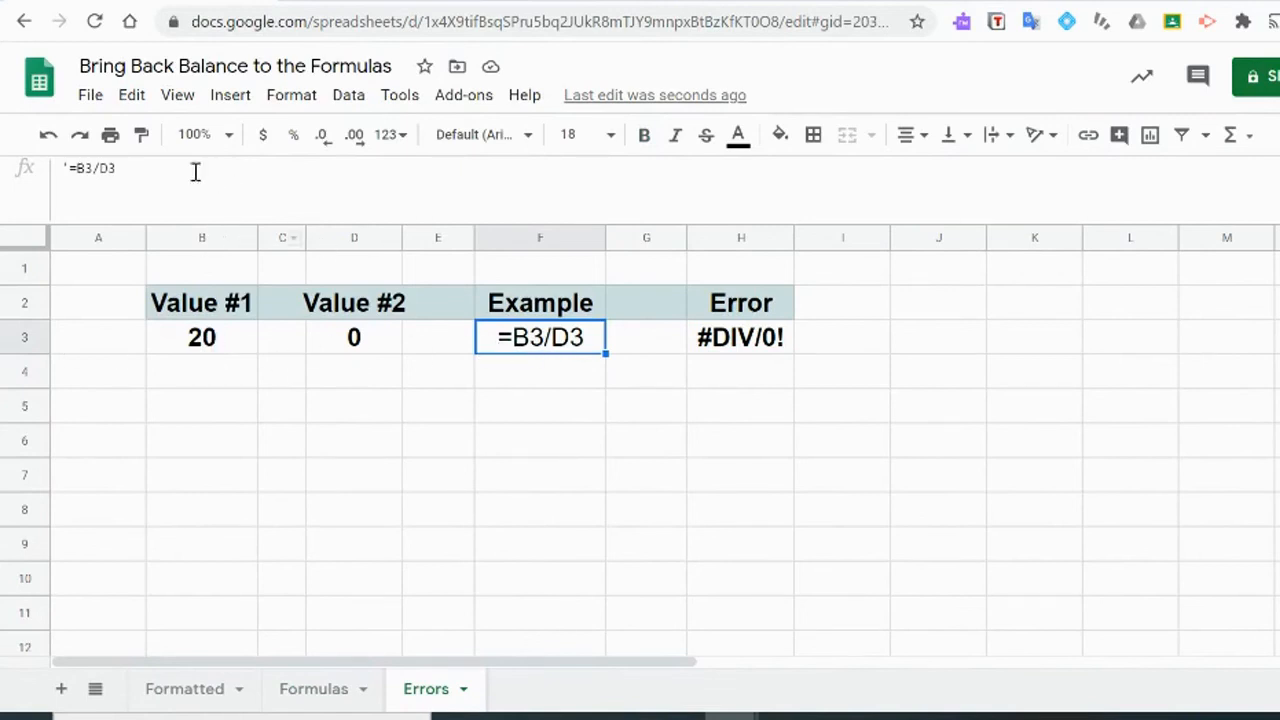
click(68, 168)
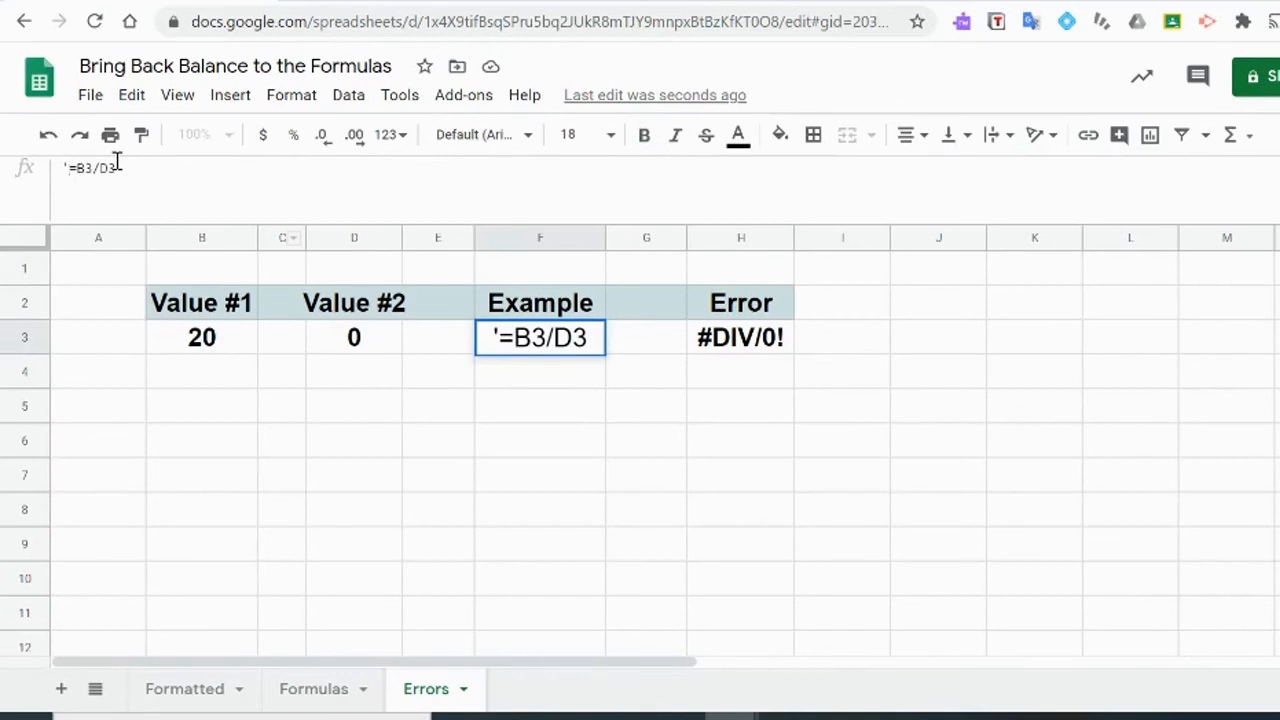
key(BackSpace)
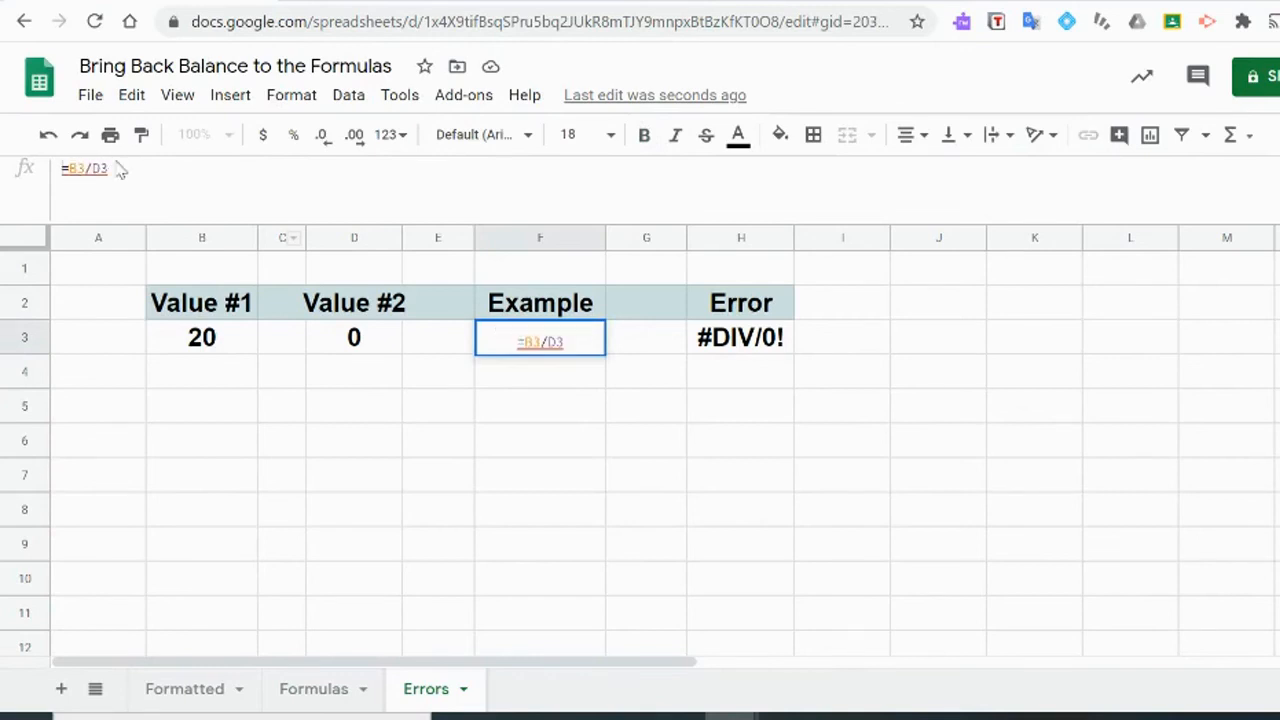
key(Return)
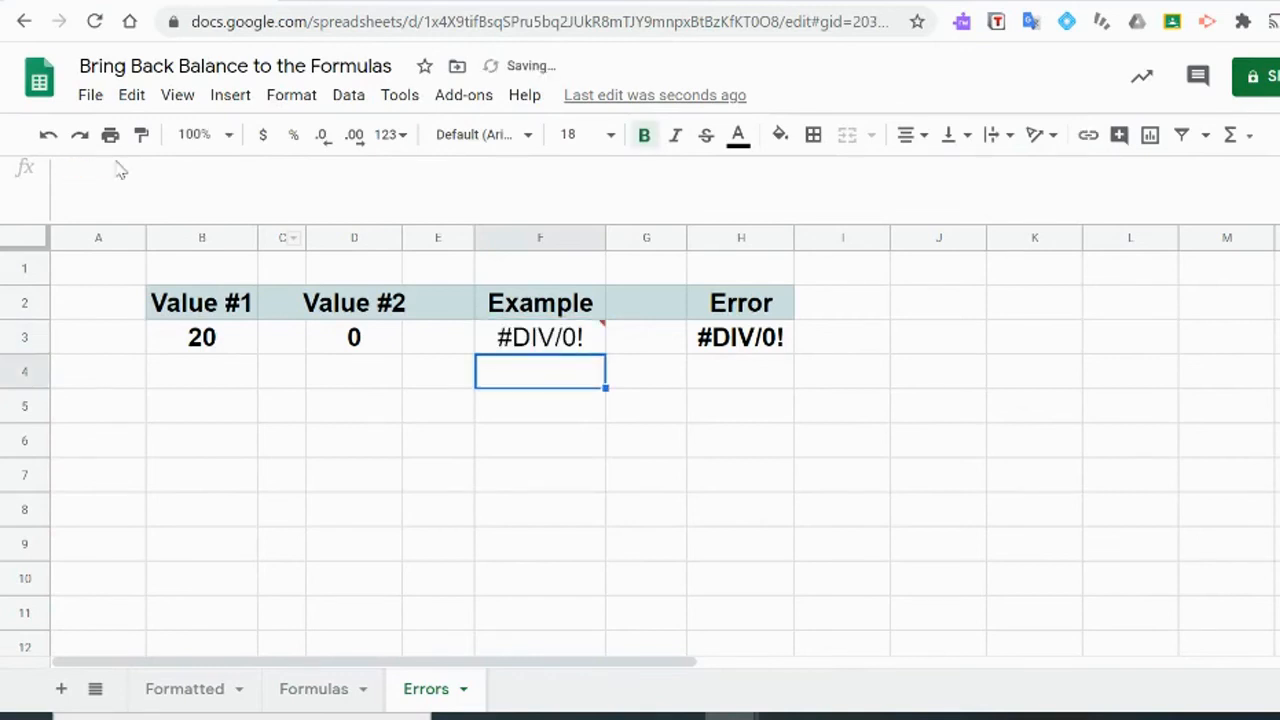
click(565, 347)
Enter Toronto as Value #2 in D3 and inspect the Example formula in F3
click(368, 355)
text(Toron)
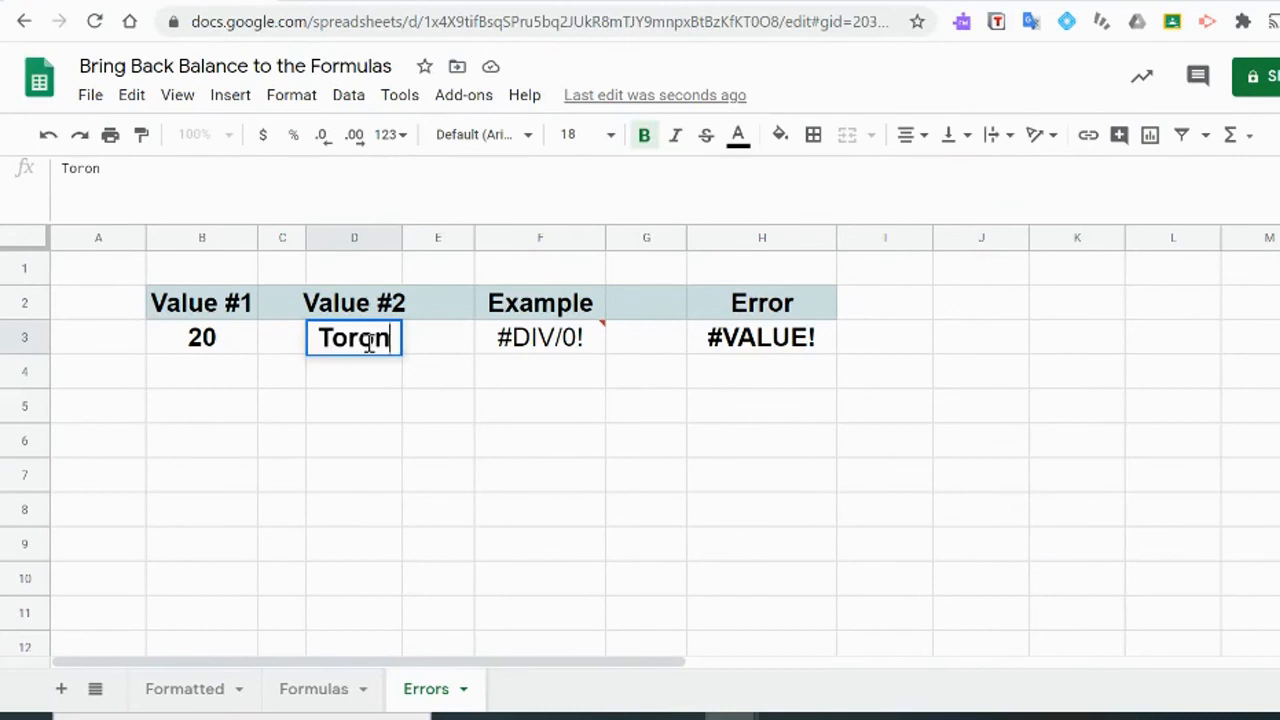
text(to)
key(Return)
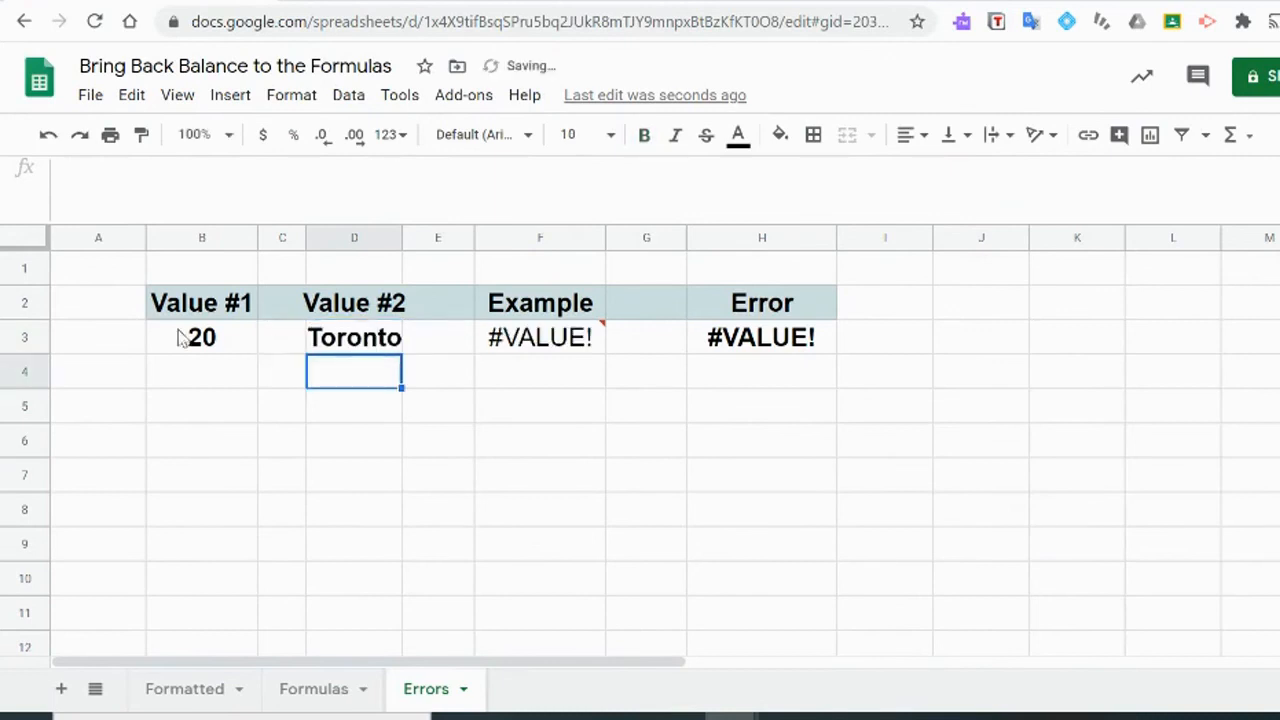
click(555, 340)
double_click(533, 330)
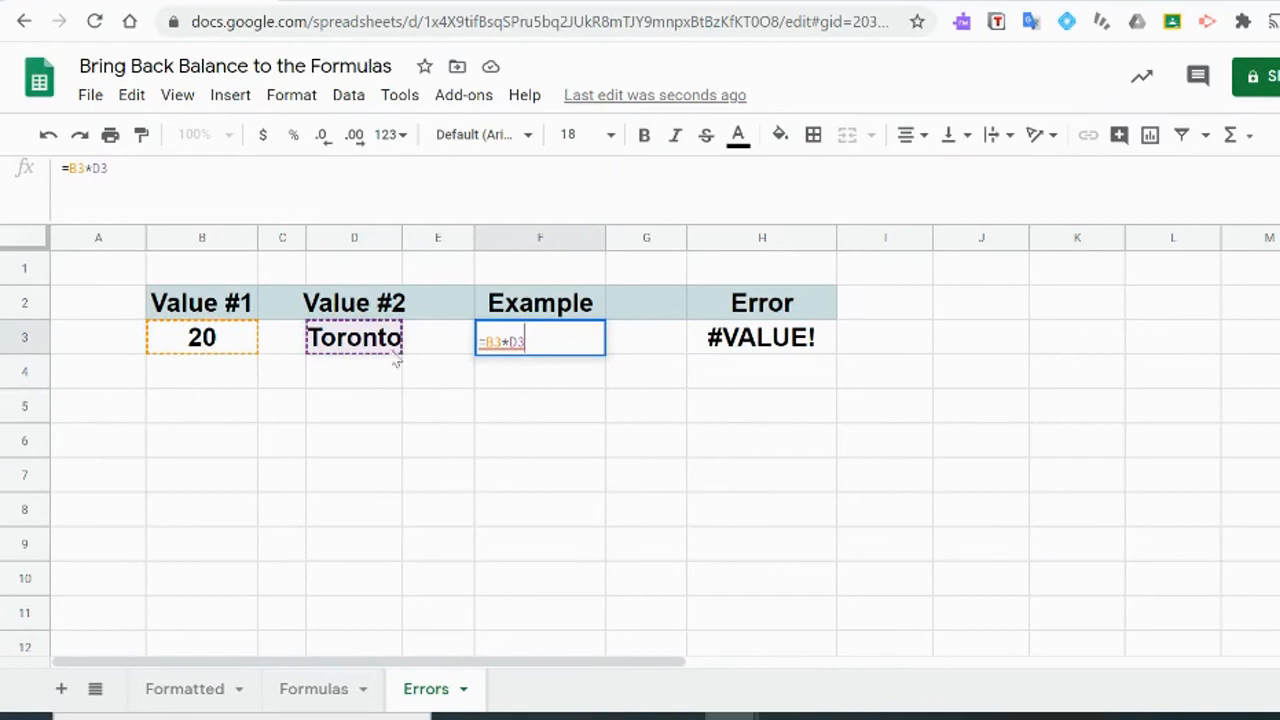
click(363, 365)
Change the Example formula in F3 to the self-referencing =B3*F3
double_click(565, 330)
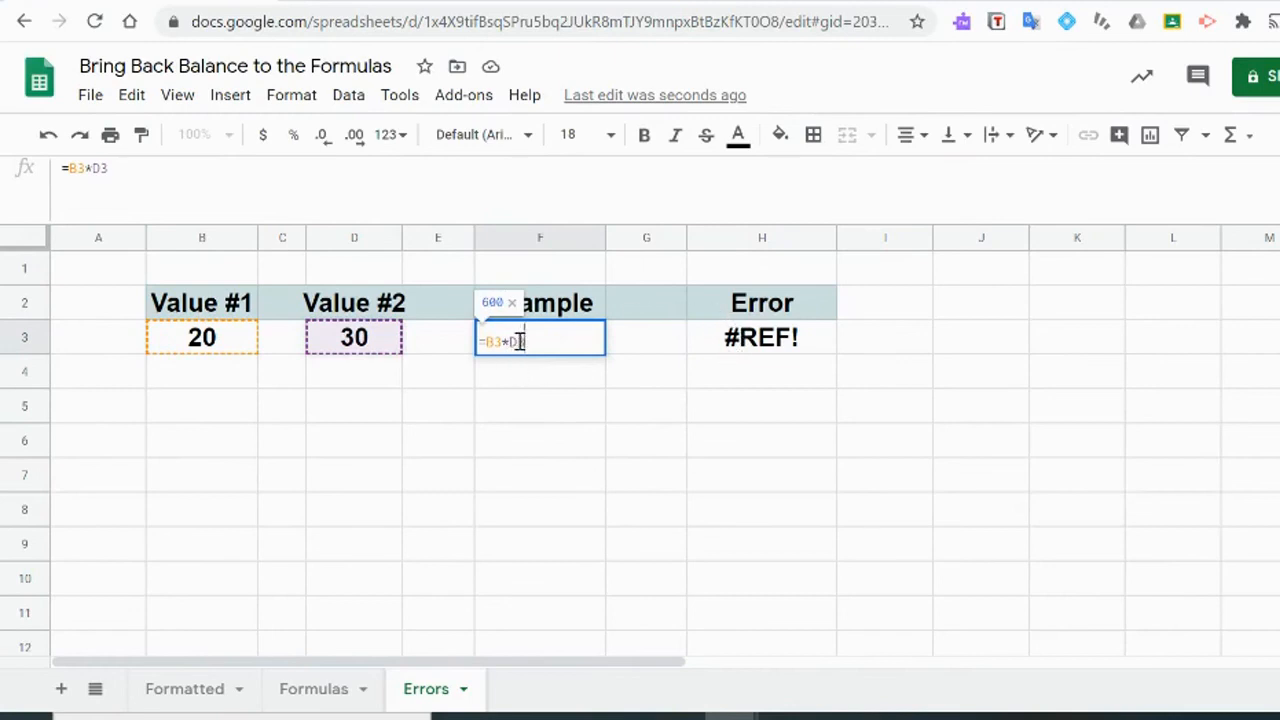
key(BackSpace)
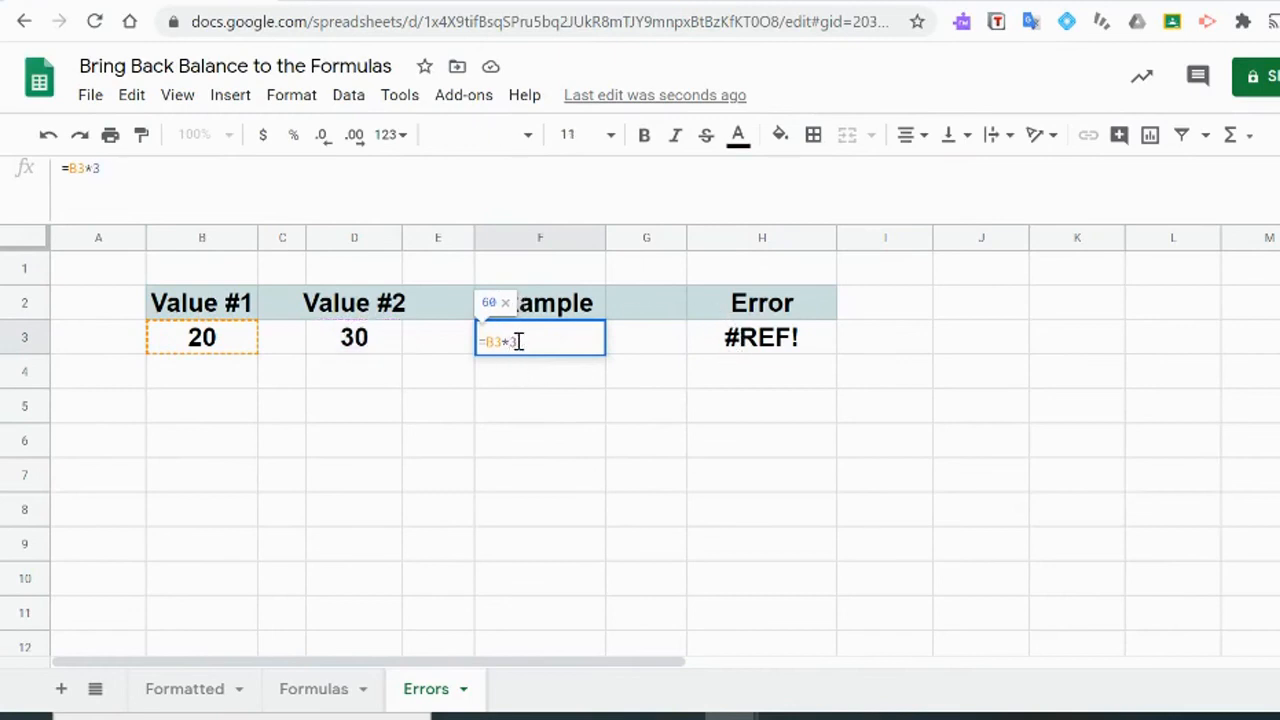
text(F)
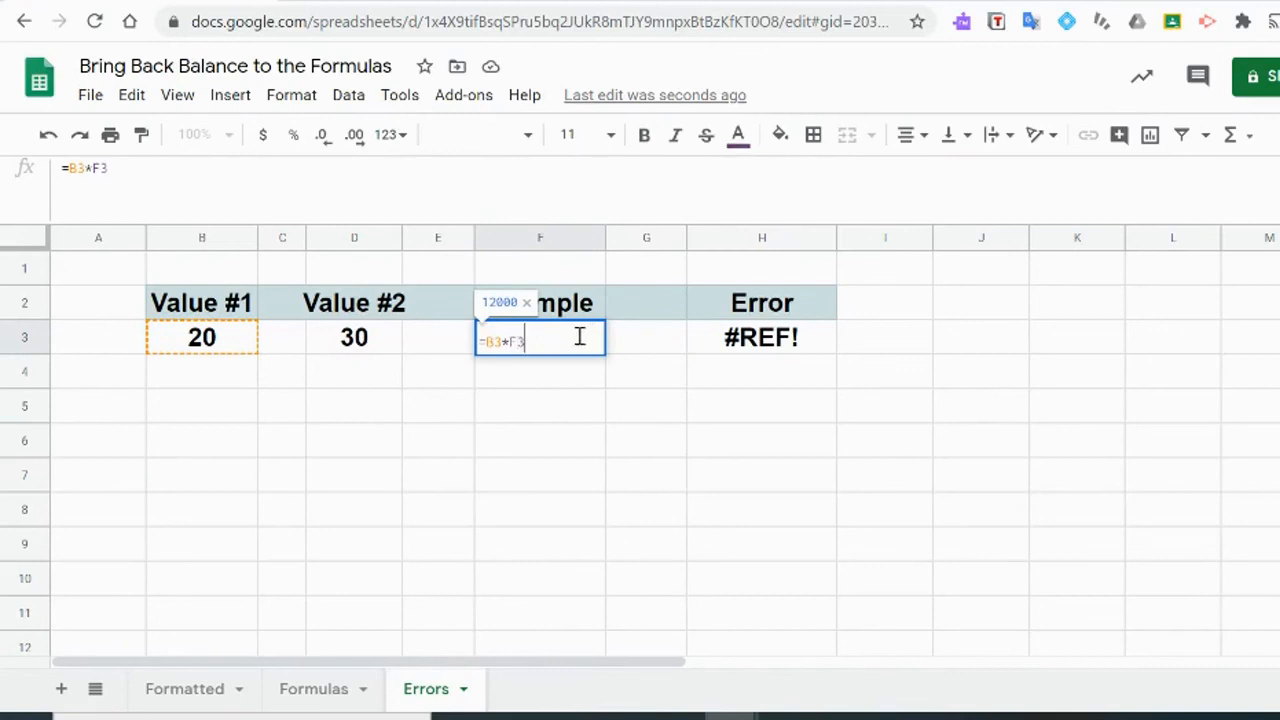
key(Return)
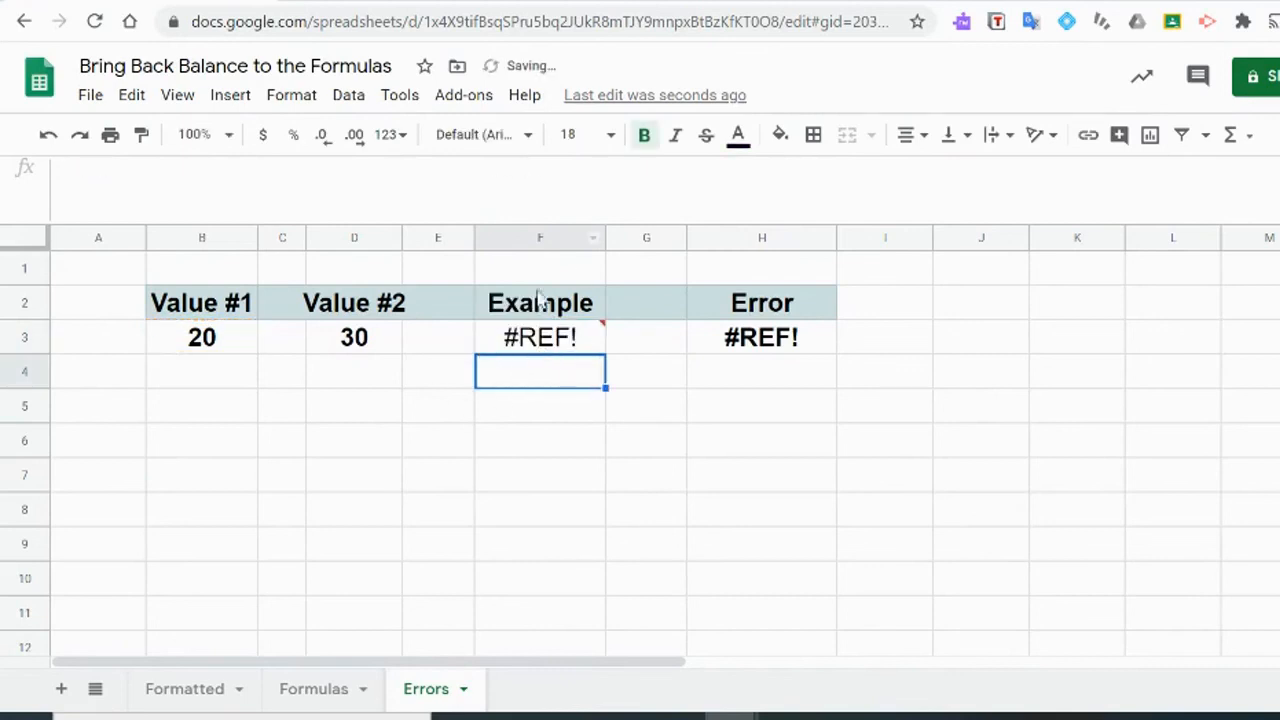
click(530, 340)
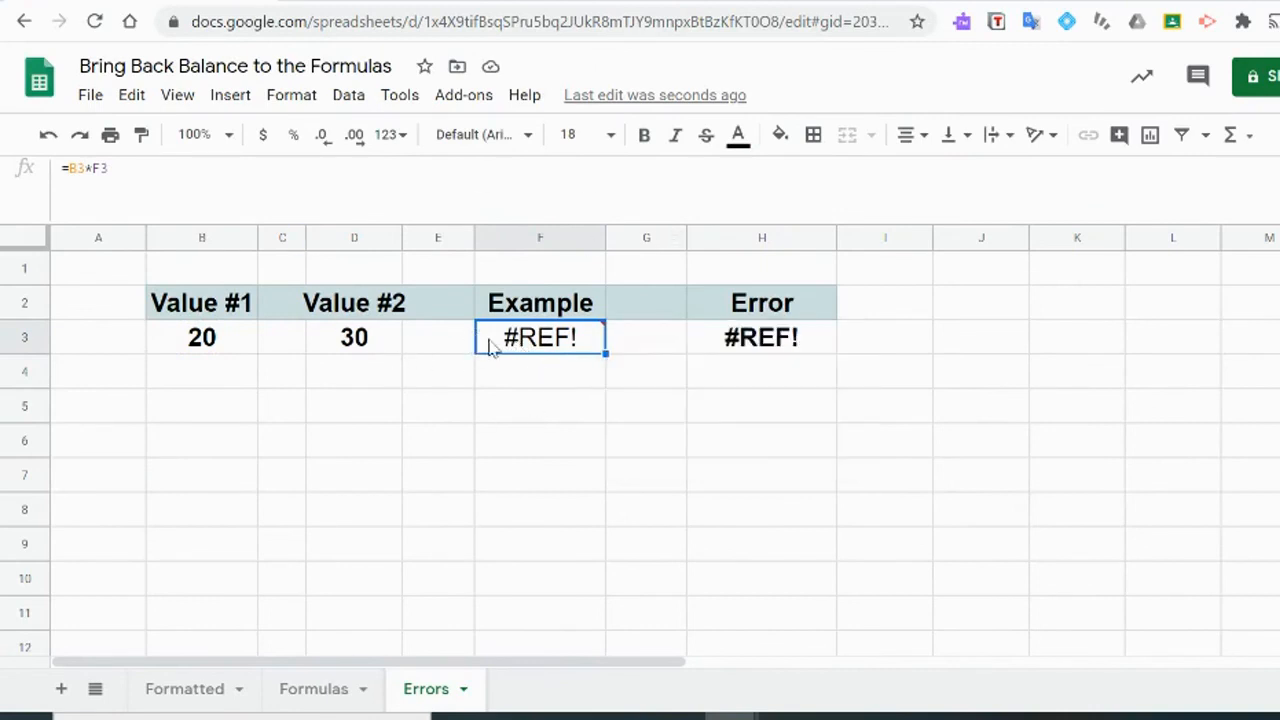
key(Down)
Change the Example formula in F3 to =B3+/D3, with two consecutive operators
click(547, 338)
double_click(547, 338)
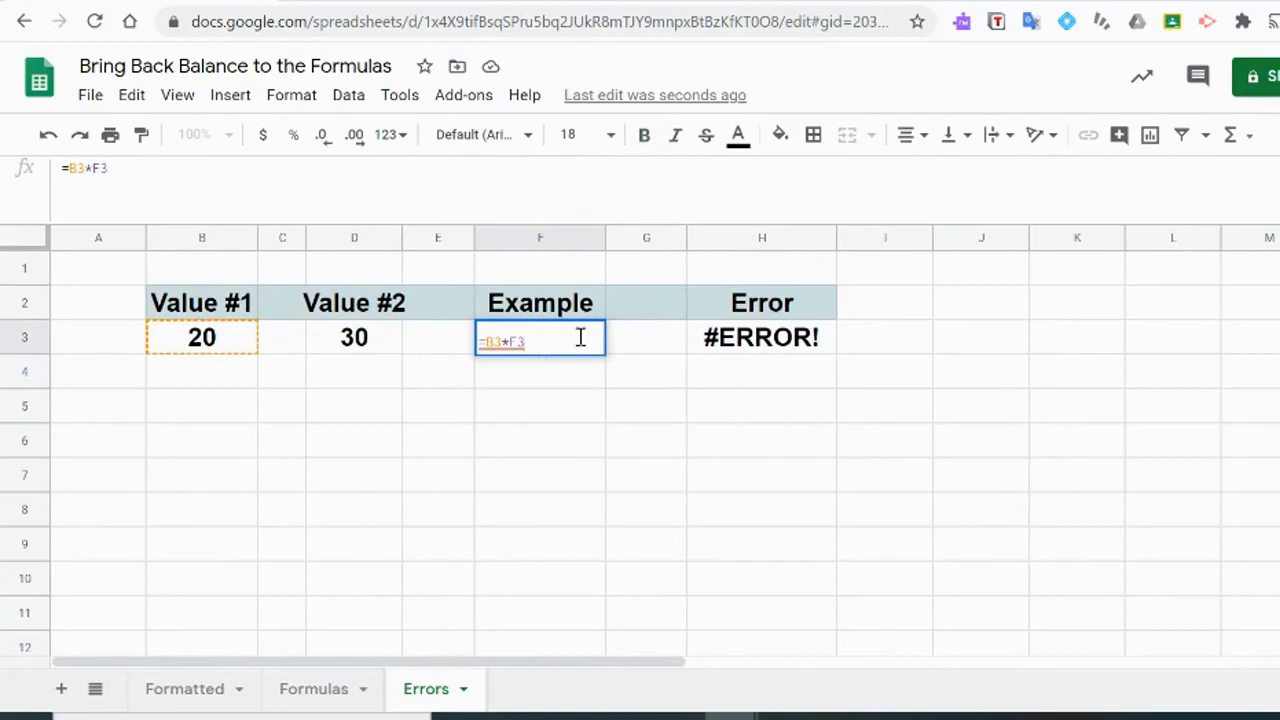
click(508, 342)
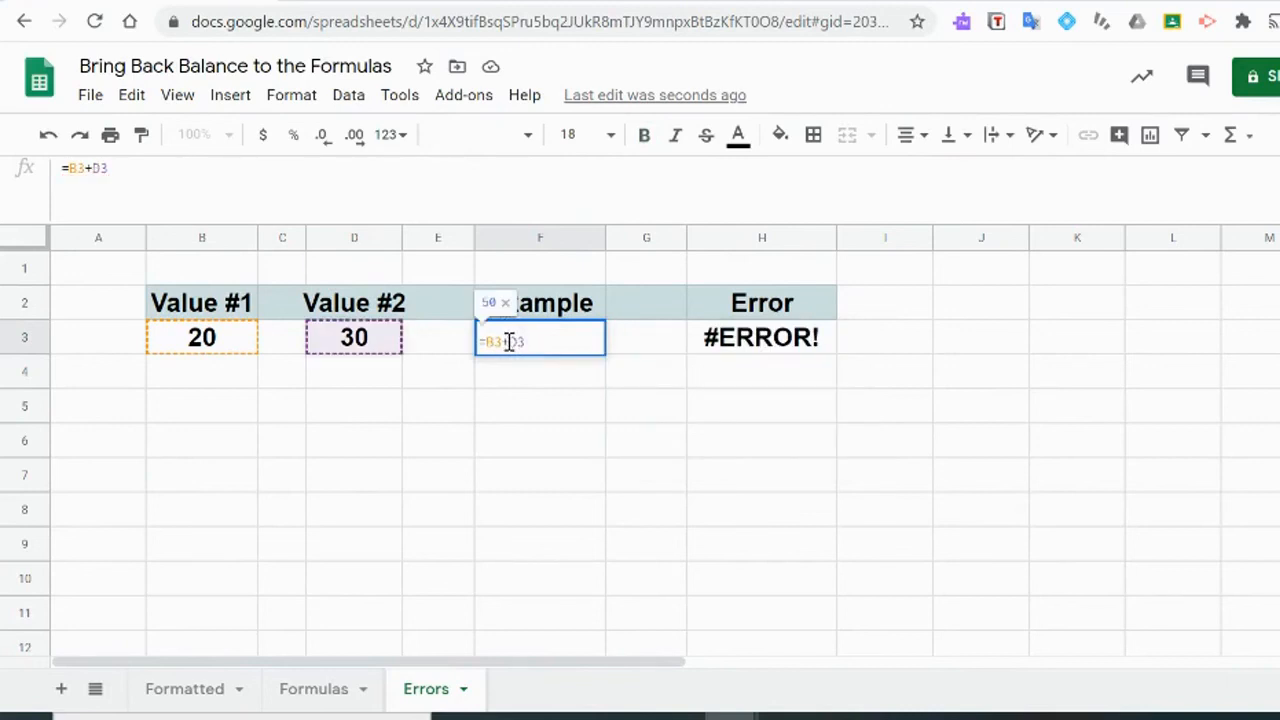
text(/)
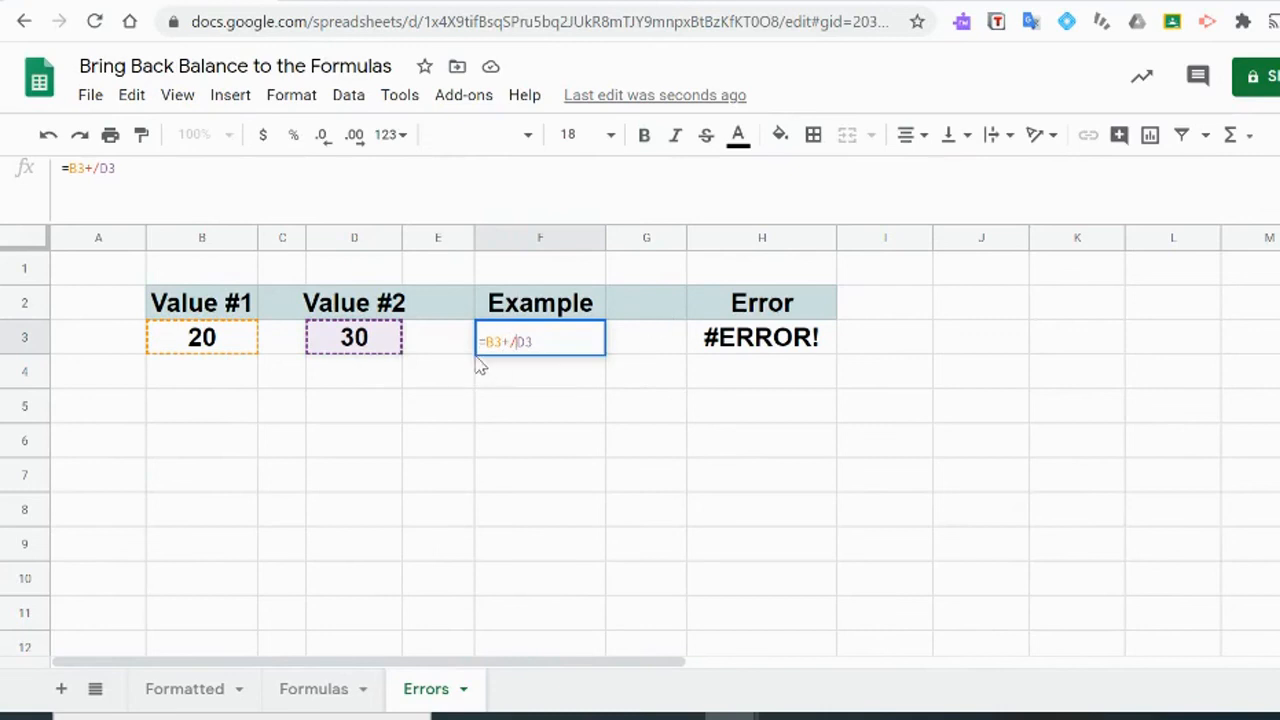
key(Return)
Wrap the B3 reference of the Example formula in F3 in a SQRT function
double_click(526, 336)
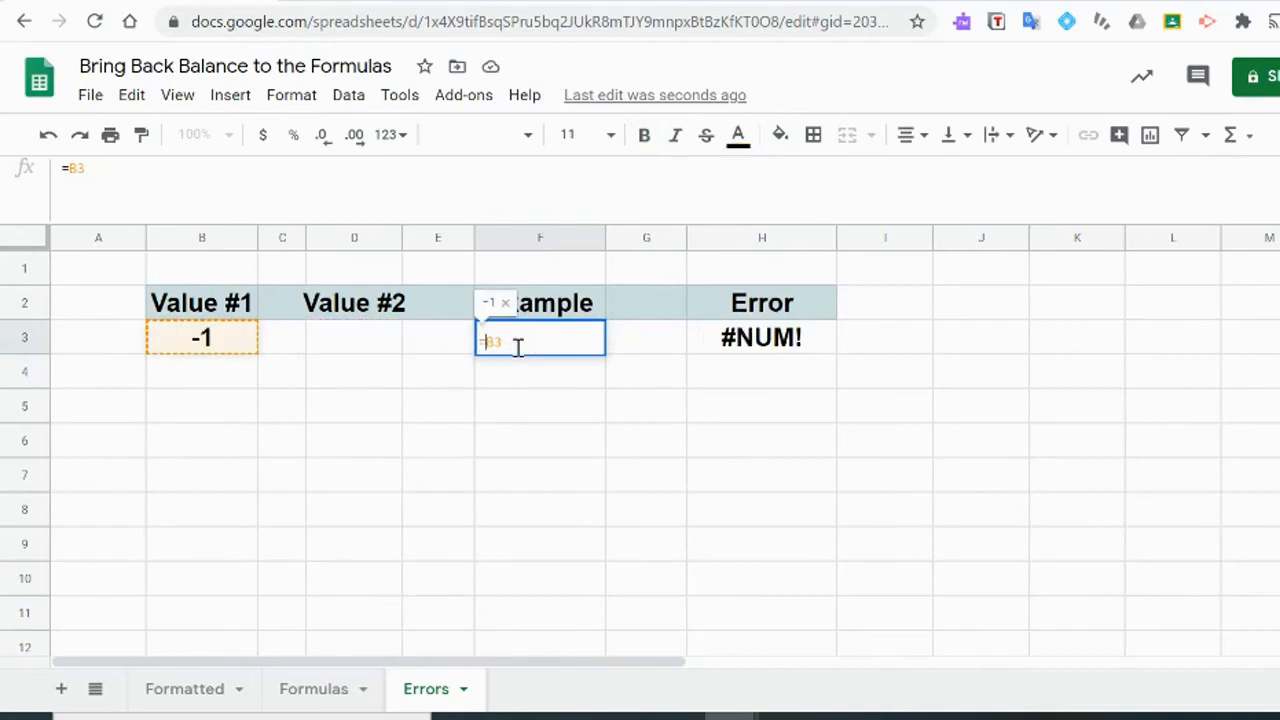
key(Left)
key(Left)
text(SQRT()
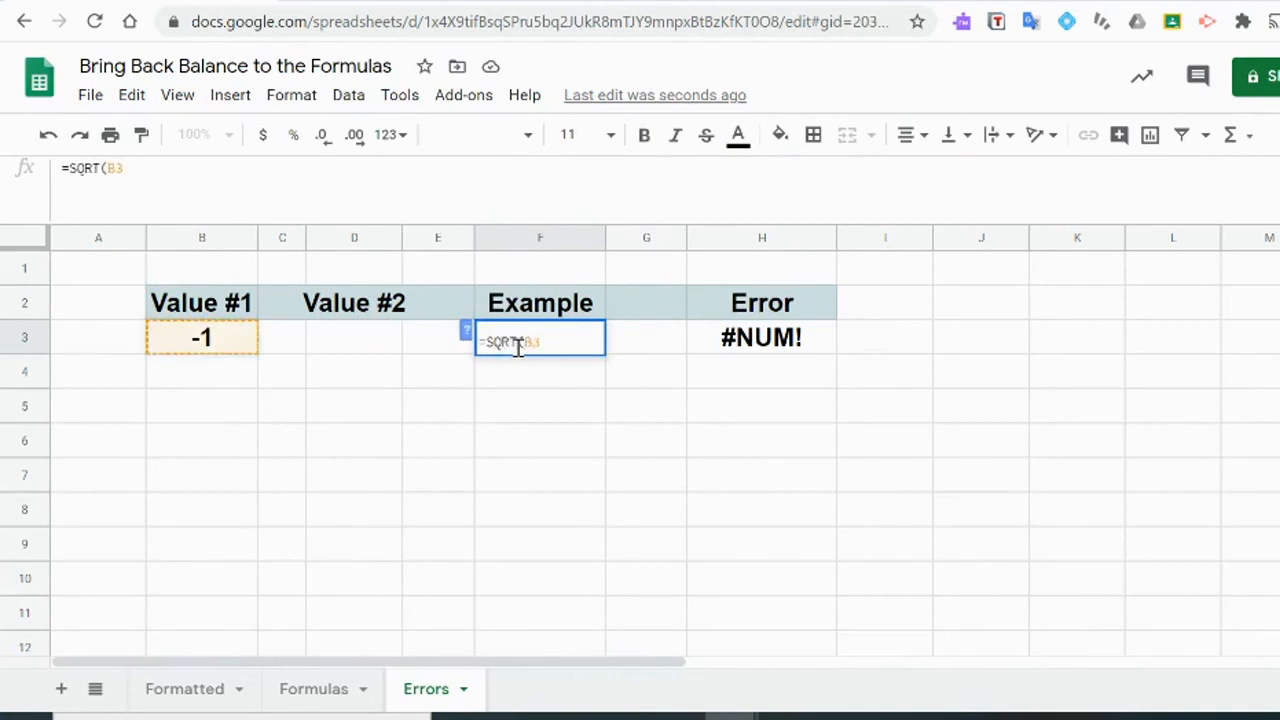
key(Return)
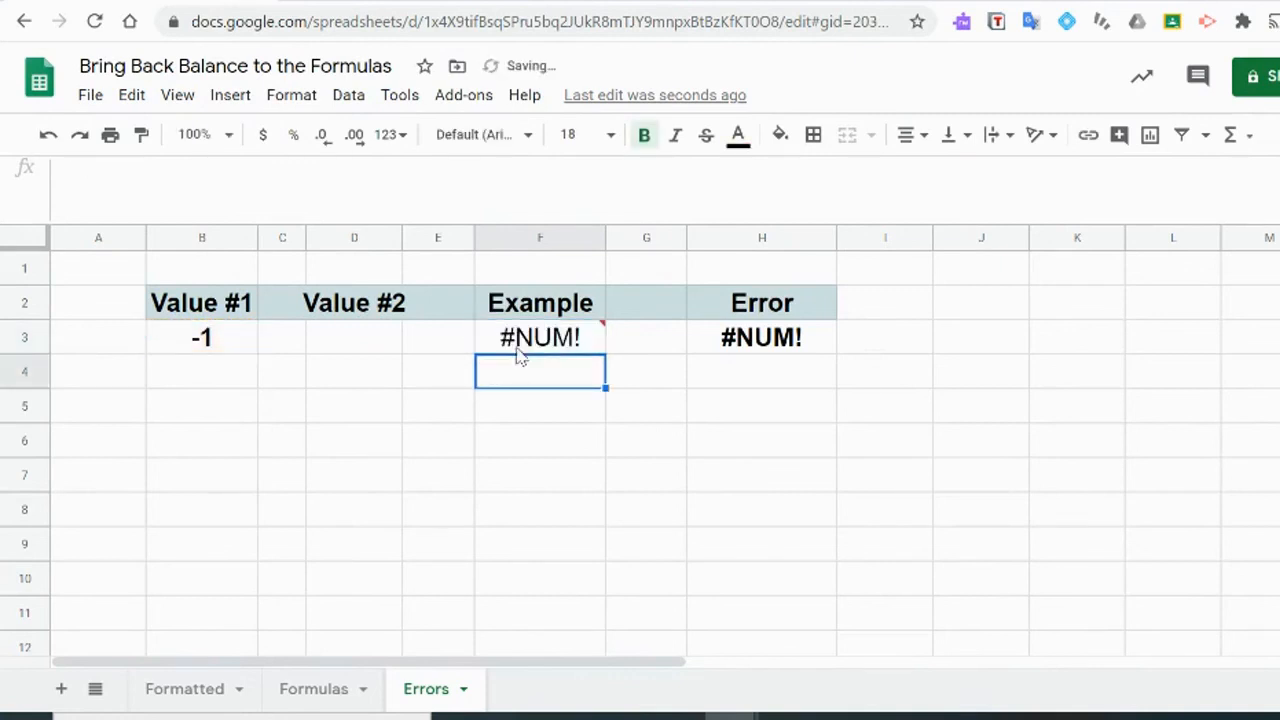
Enter =B3-DD, with an incomplete cell reference, as the Example formula in F3 and view its error note
mouse_move(551, 340)
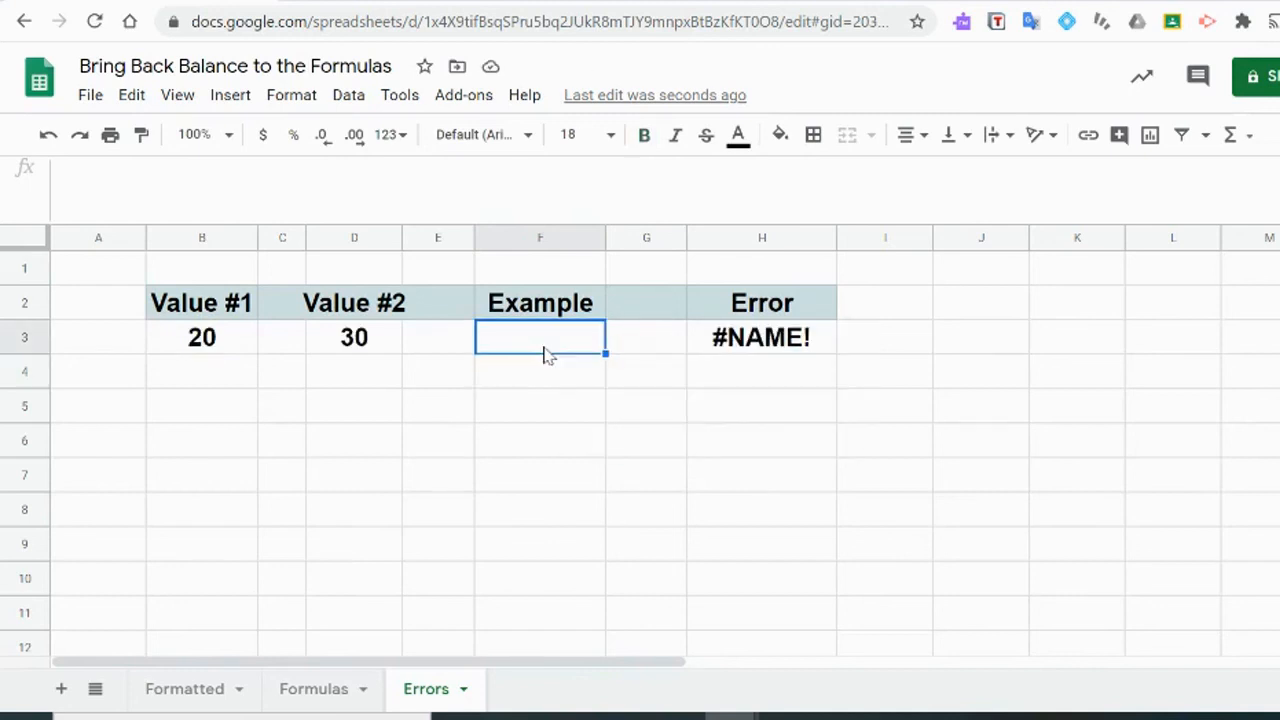
text(=)
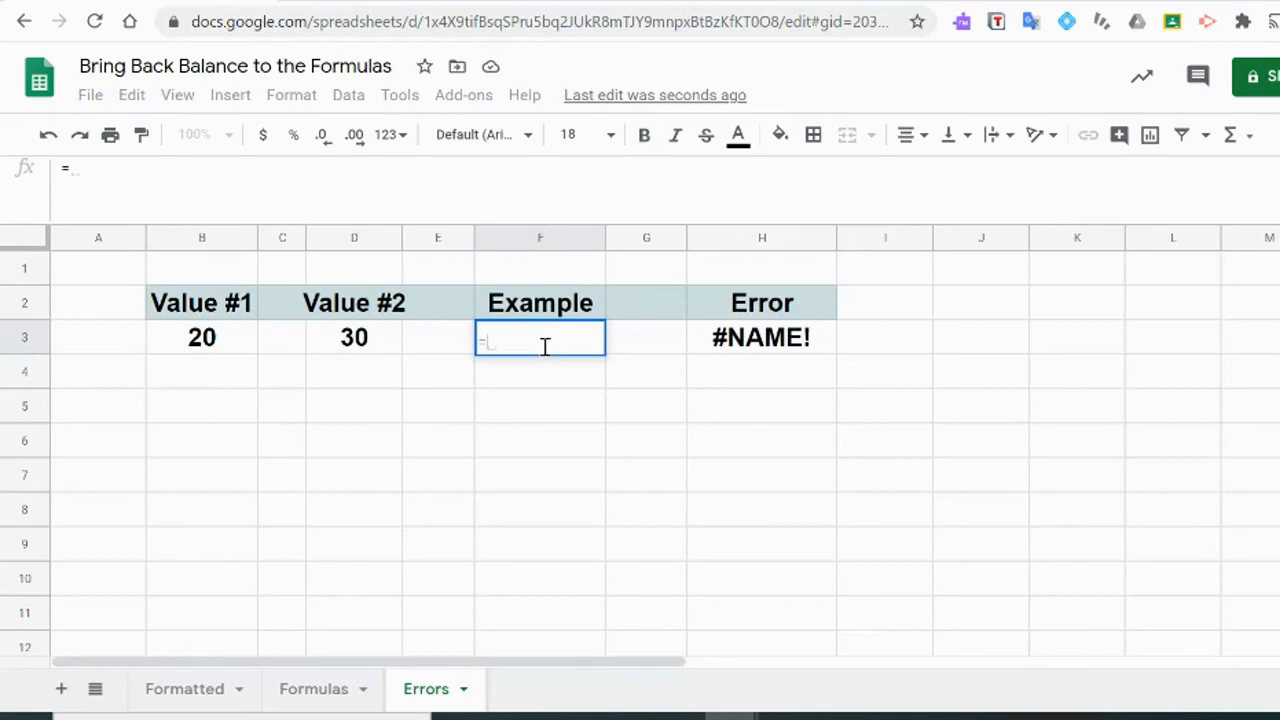
text(B)
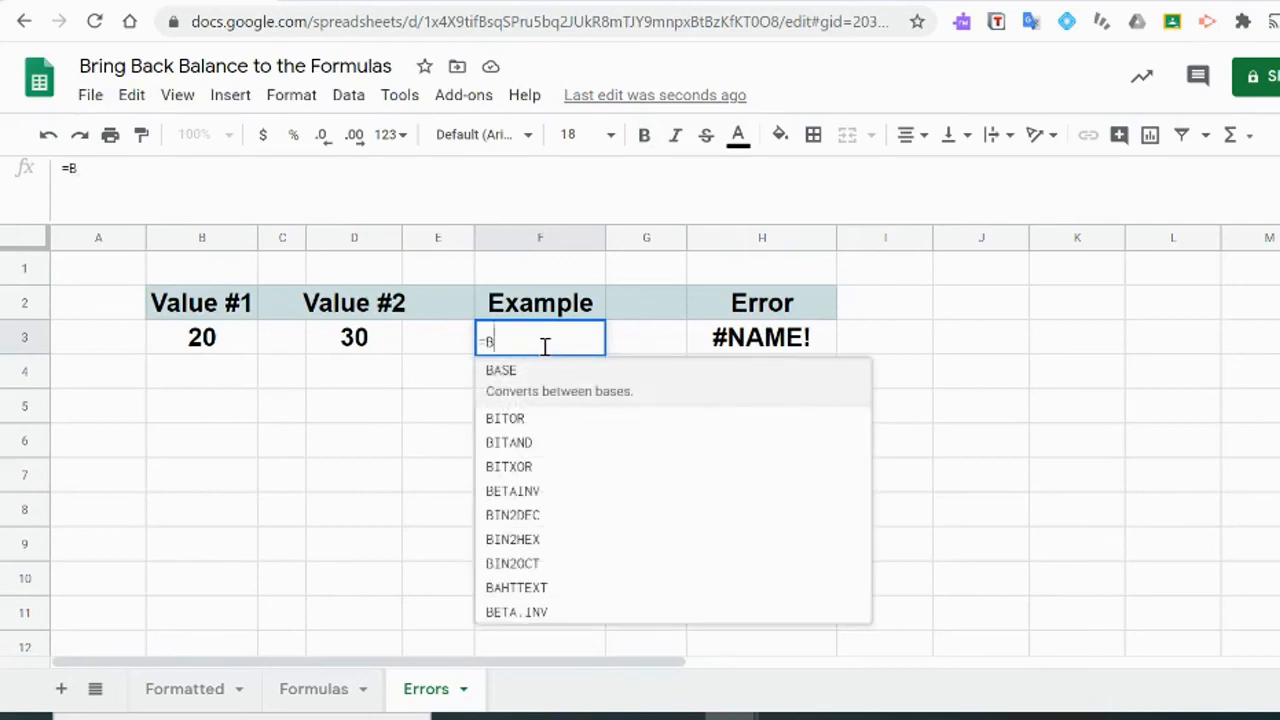
text(3)
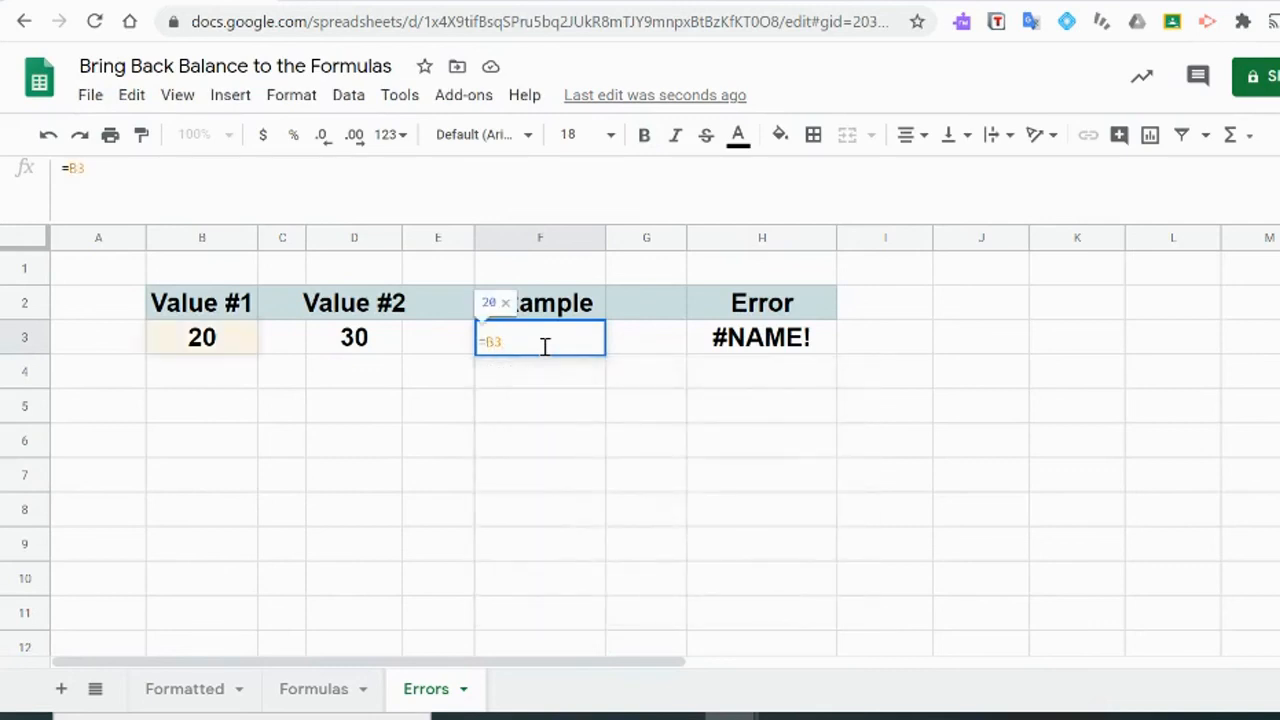
text(-)
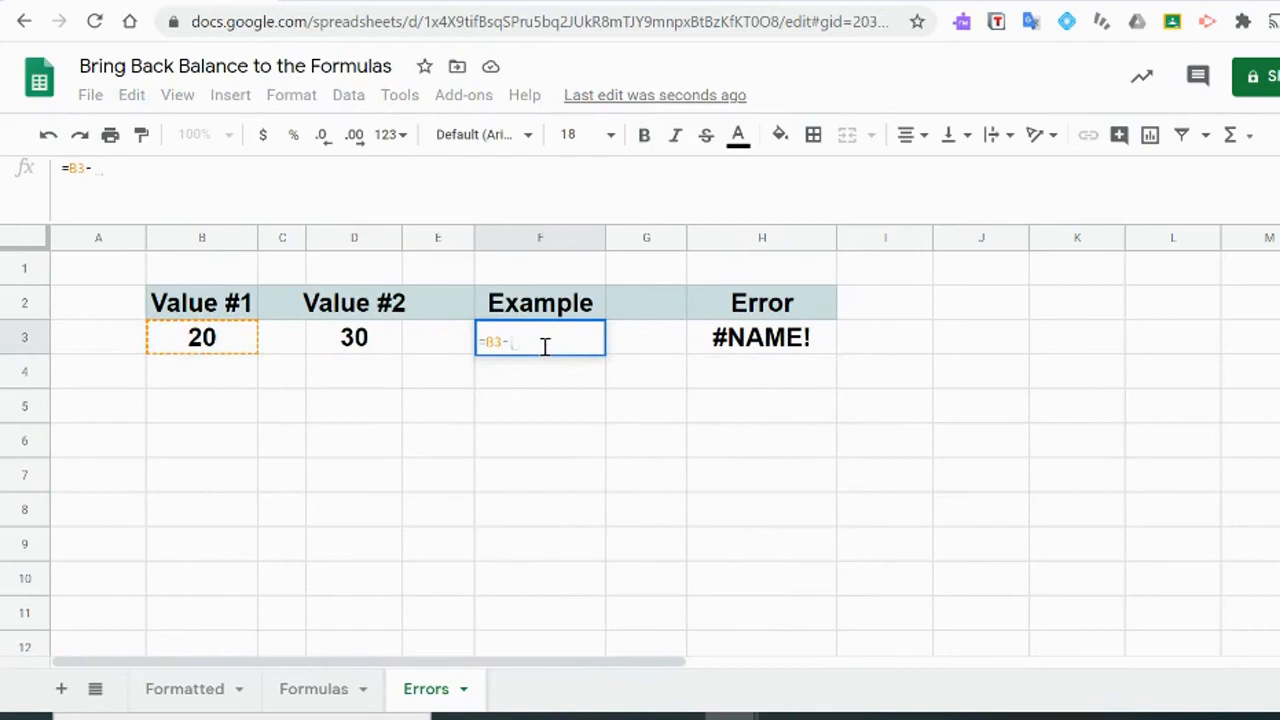
text(DD)
key(Tab)
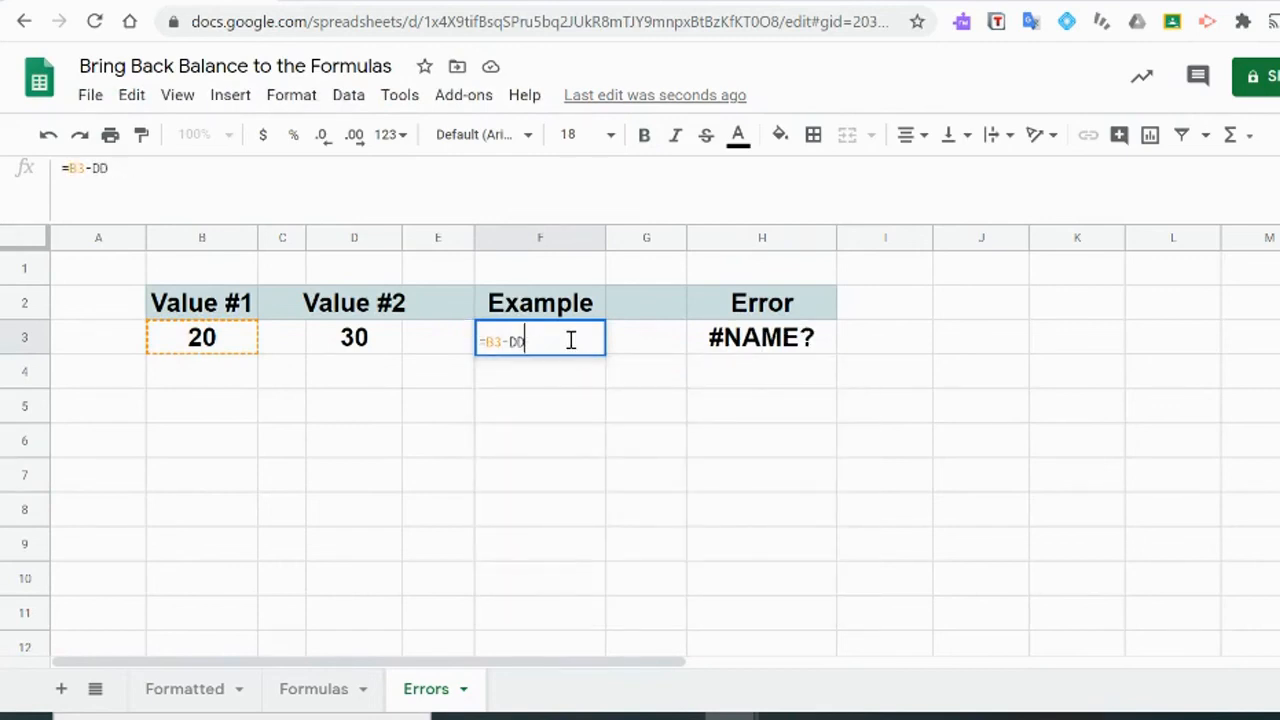
key(Return)
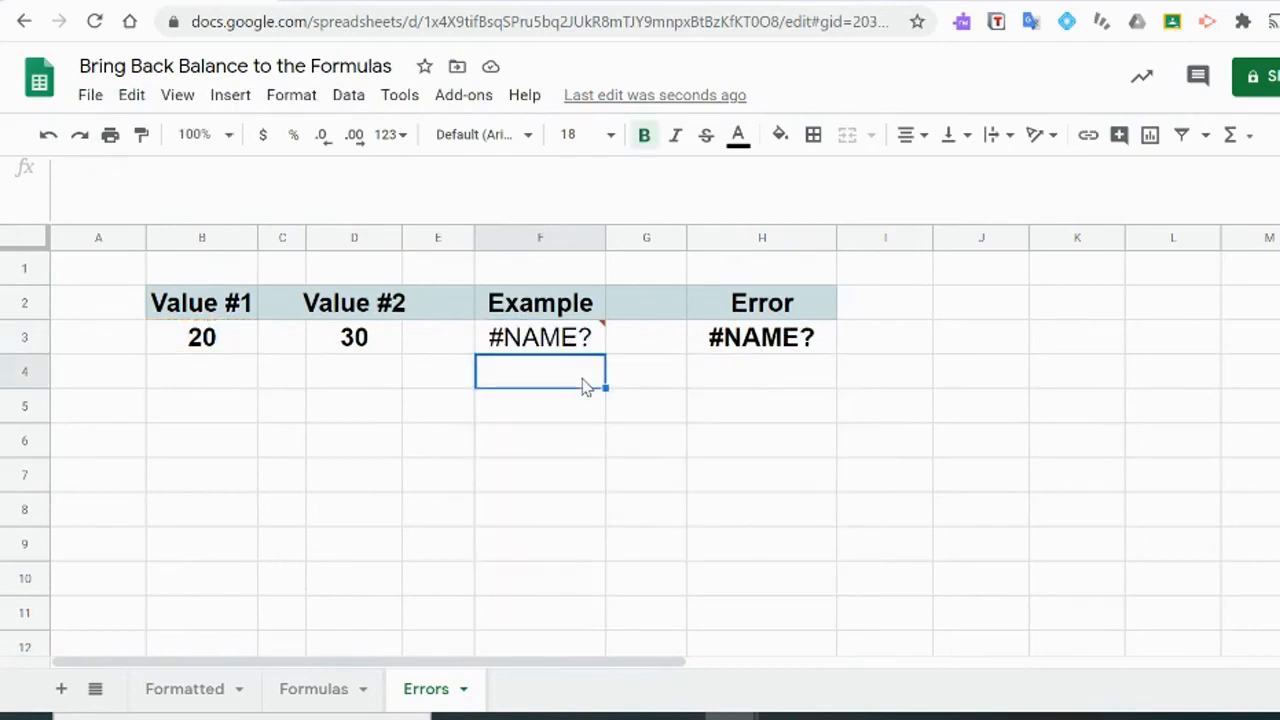
mouse_move(557, 337)
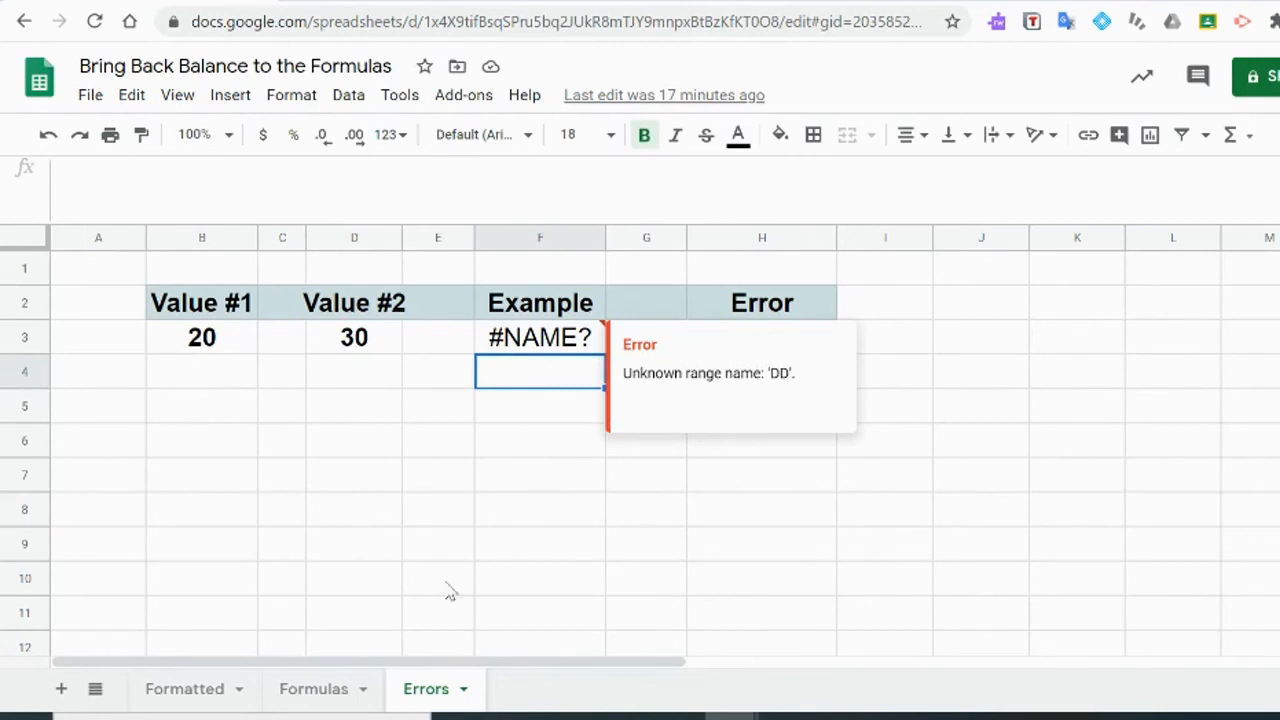
Switch to the Input-Output spreadsheet and review its input-output machines and the Apply It! question
click(312, 700)
key(alt+Tab)
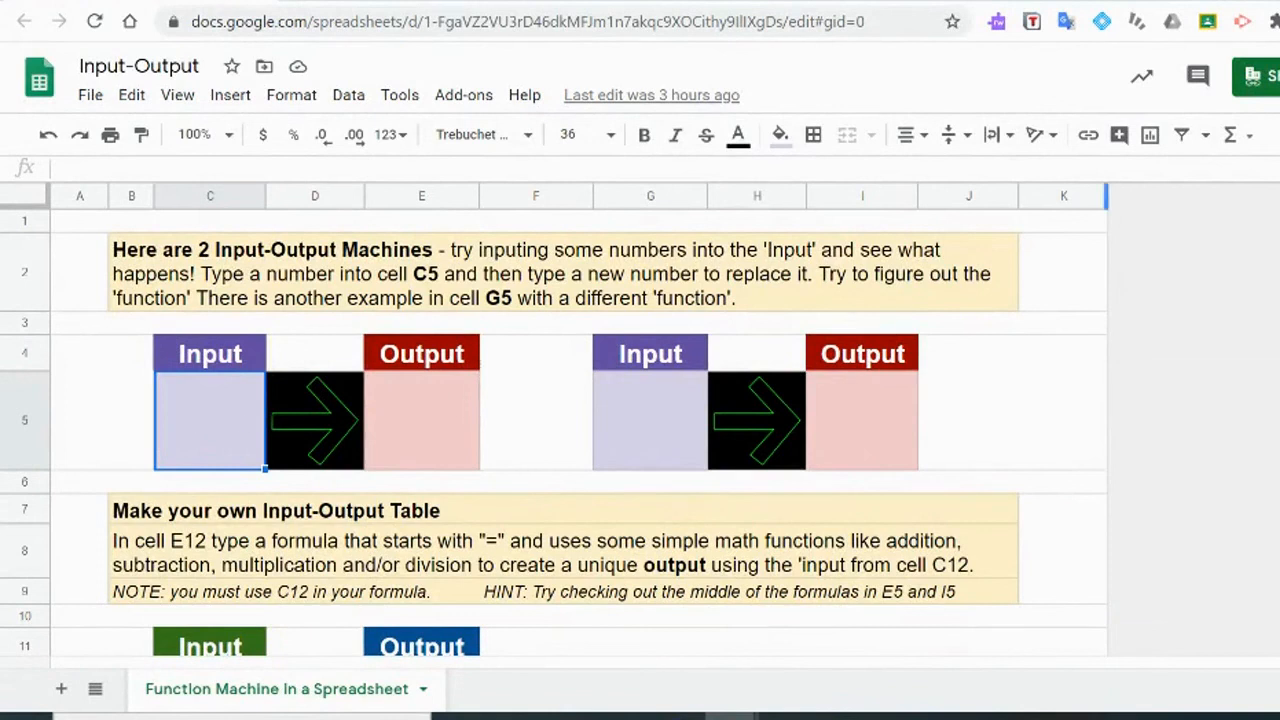
scroll(554, 433, down, 5)
scroll(554, 433, down, 3)
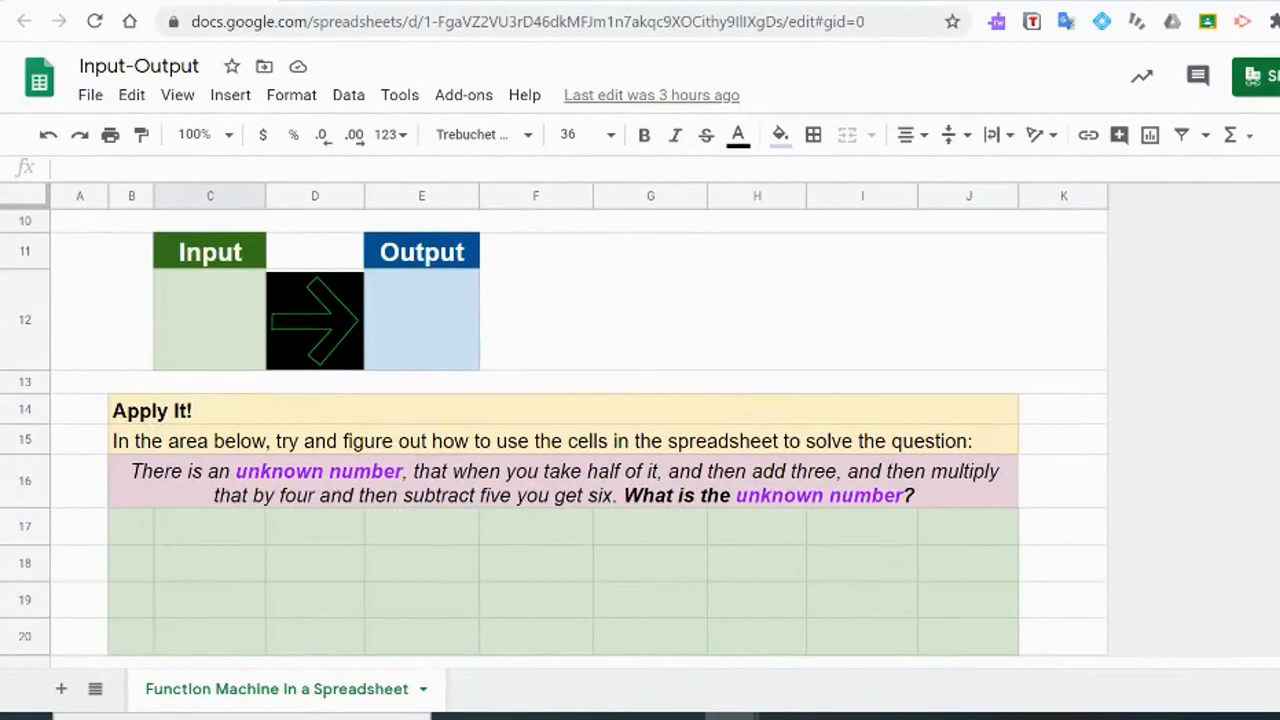